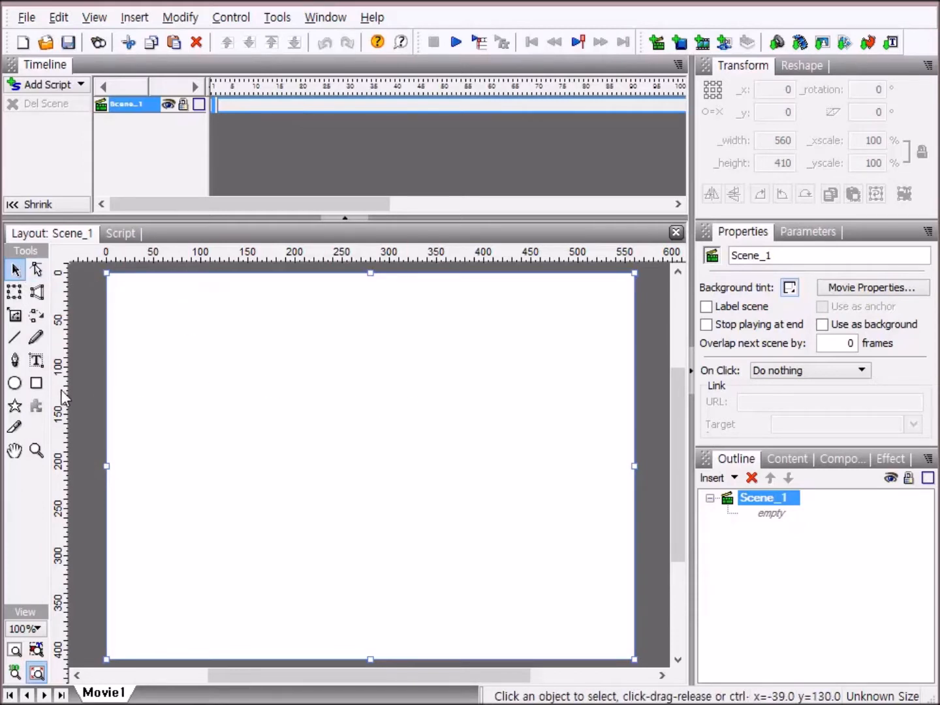
- Draw a circle about 79 by 78 and, beside it, a square about 77 by 75 in the upper part of the scene
{"action": "left_click", "coordinate": [21, 385]}
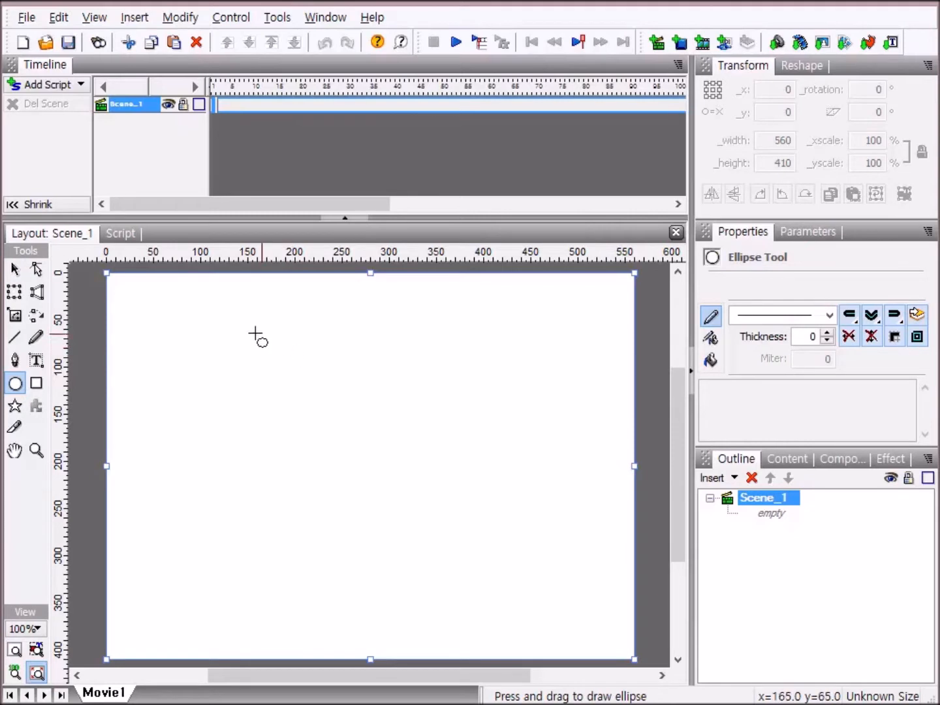
{"action": "left_click_drag", "start_coordinate": [207, 322], "coordinate": [281, 391]}
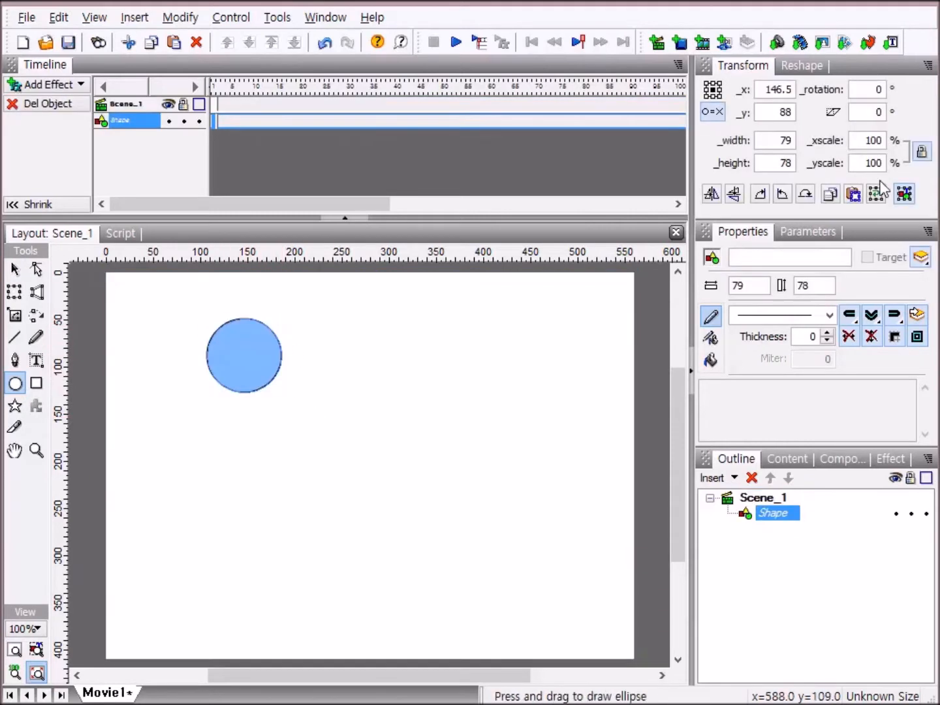
{"action": "left_click", "coordinate": [38, 385]}
{"action": "left_click_drag", "start_coordinate": [337, 325], "coordinate": [411, 395]}
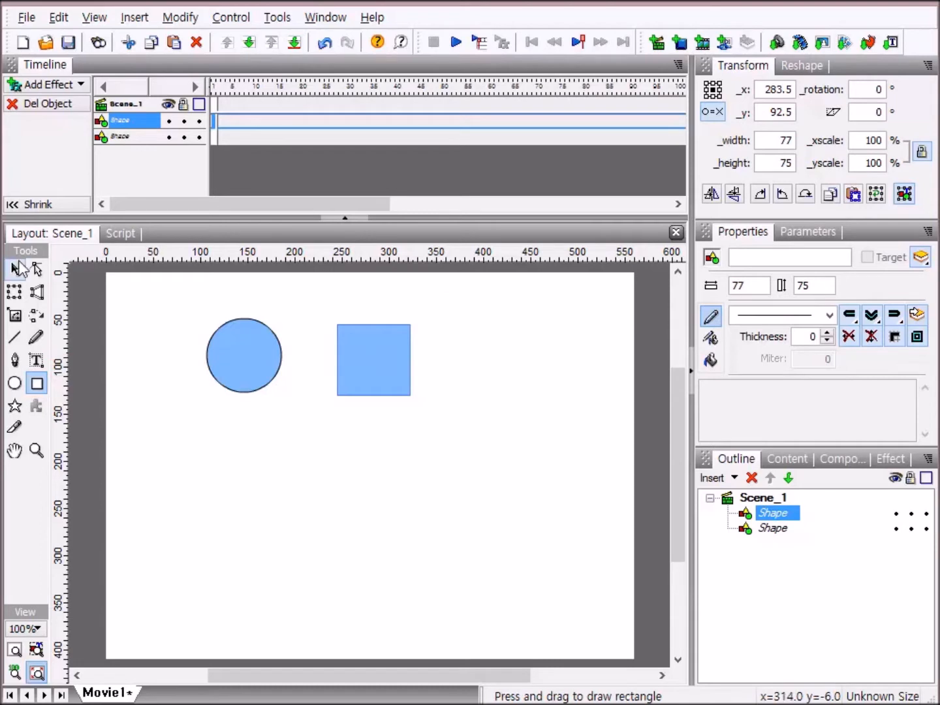
- Select the circle and the square one after the other, and deselect them on an empty area of the scene
{"action": "left_click", "coordinate": [17, 270]}
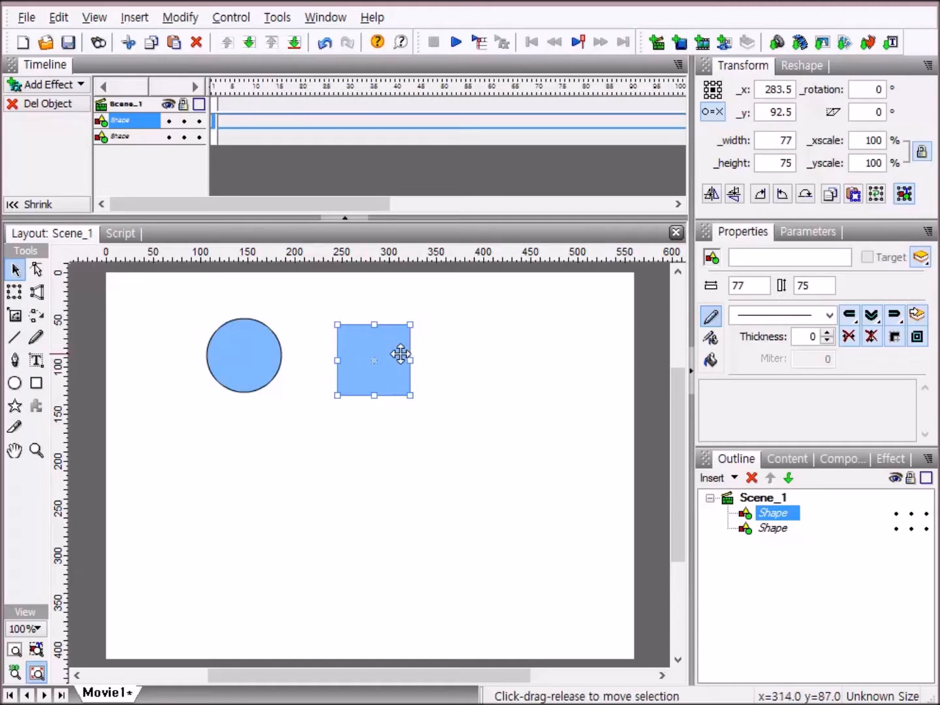
{"action": "left_click", "coordinate": [253, 344]}
{"action": "left_click", "coordinate": [385, 361]}
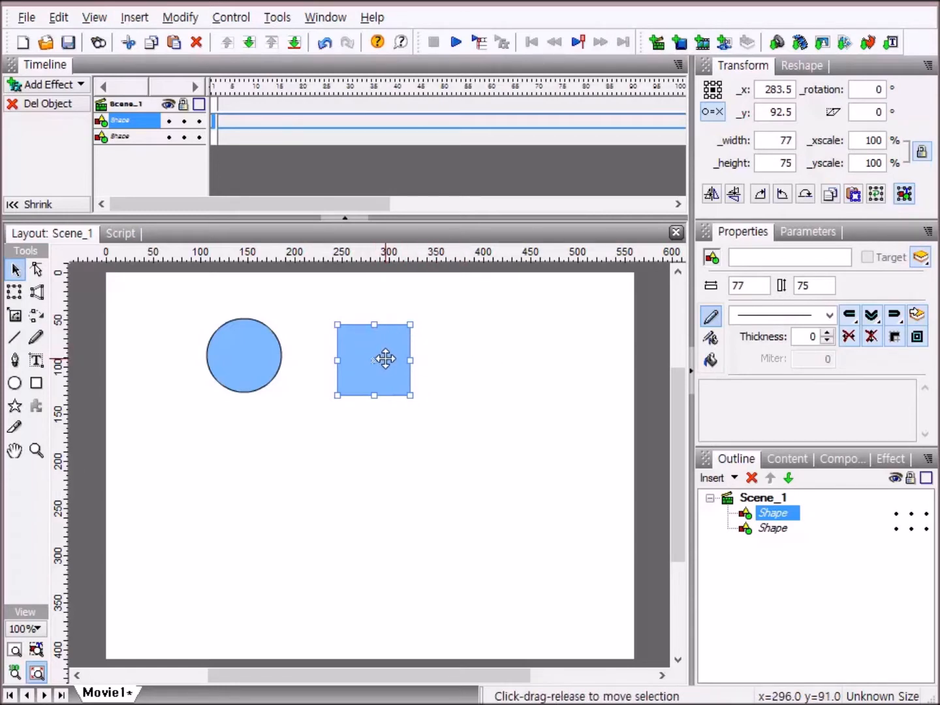
{"action": "left_click_drag", "start_coordinate": [506, 395], "coordinate": [527, 420]}
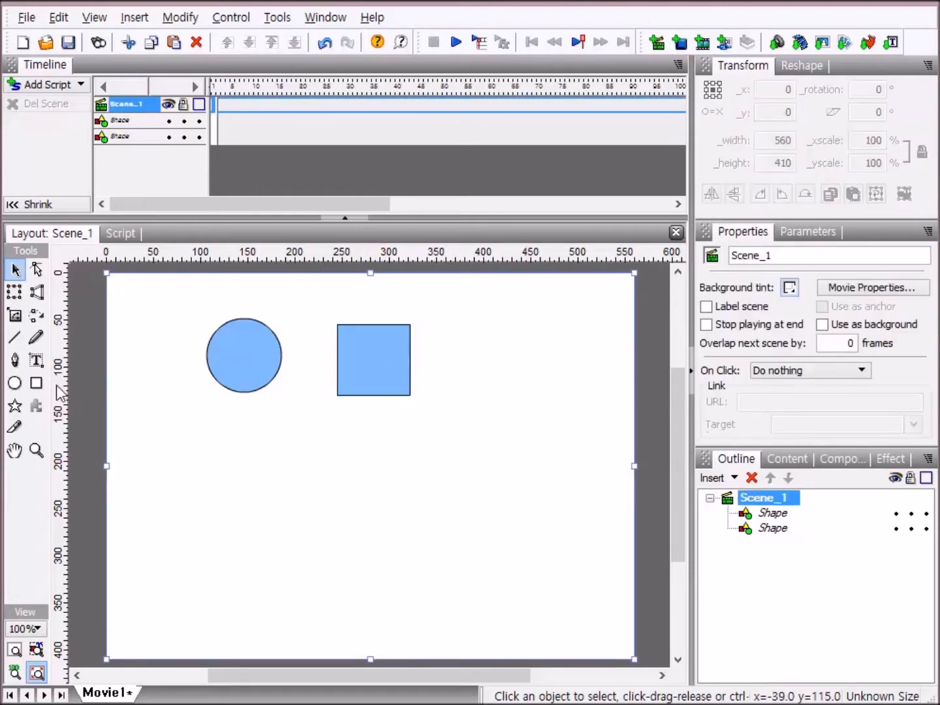
- Draw a small rectangle about 28 by 27 to the right of the square and return to the Selection tool
{"action": "left_click", "coordinate": [37, 383]}
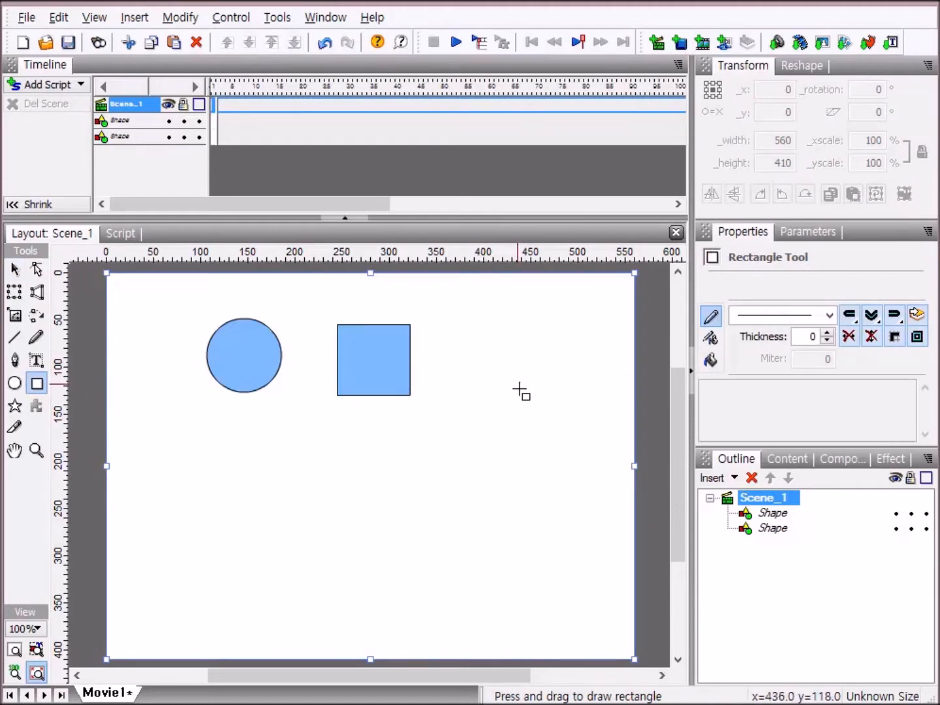
{"action": "left_click_drag", "start_coordinate": [508, 390], "coordinate": [536, 415]}
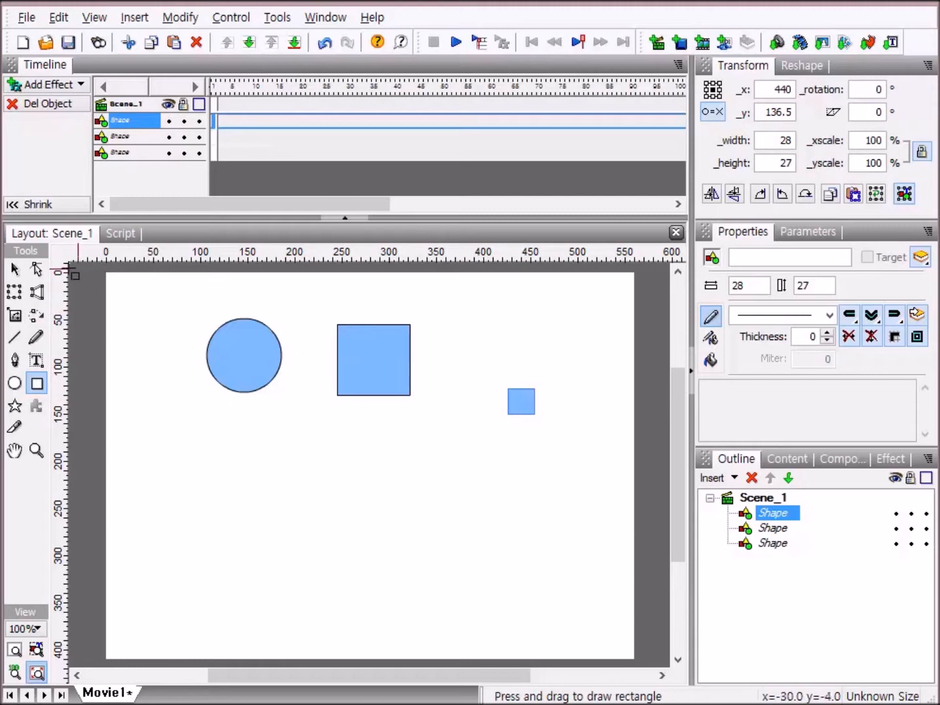
{"action": "left_click", "coordinate": [16, 269]}
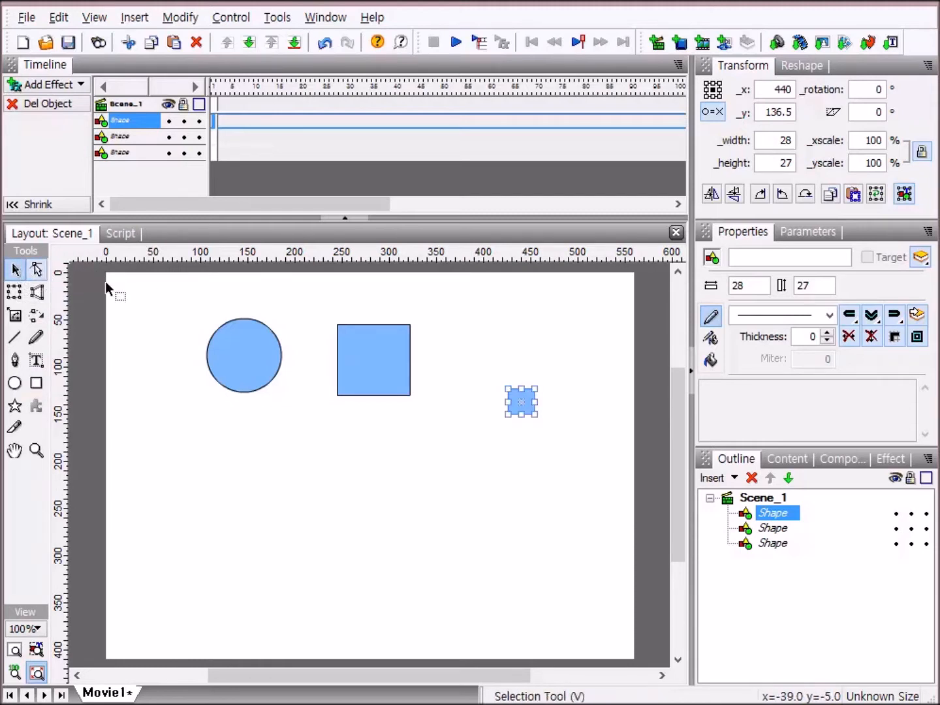
- Delete the large square and undo the deletion, doing this twice with different delete commands
{"action": "left_click", "coordinate": [391, 372]}
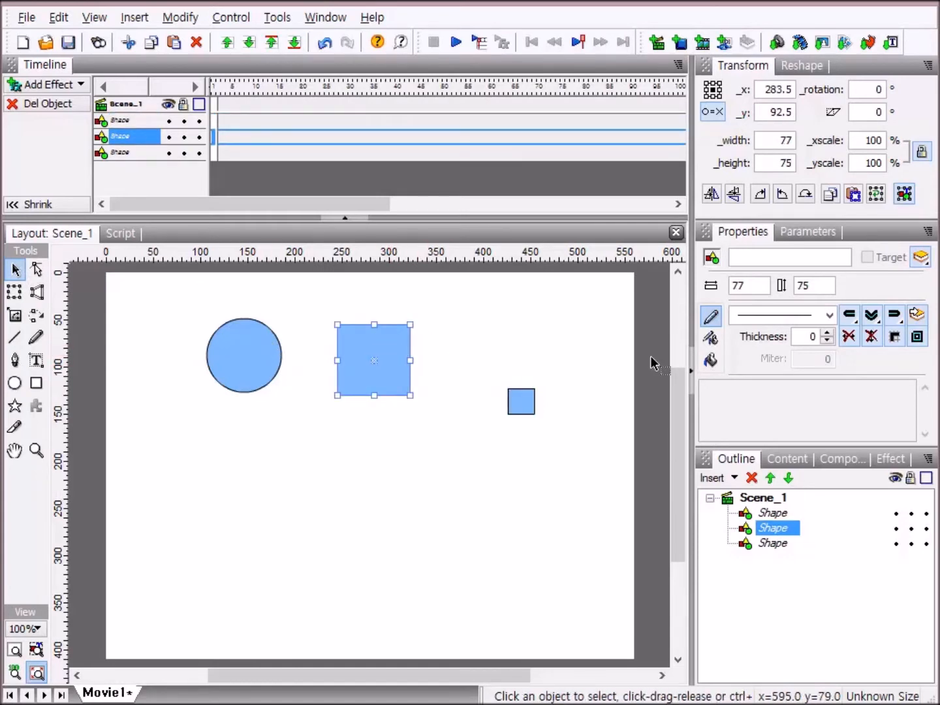
{"action": "right_click", "coordinate": [386, 349]}
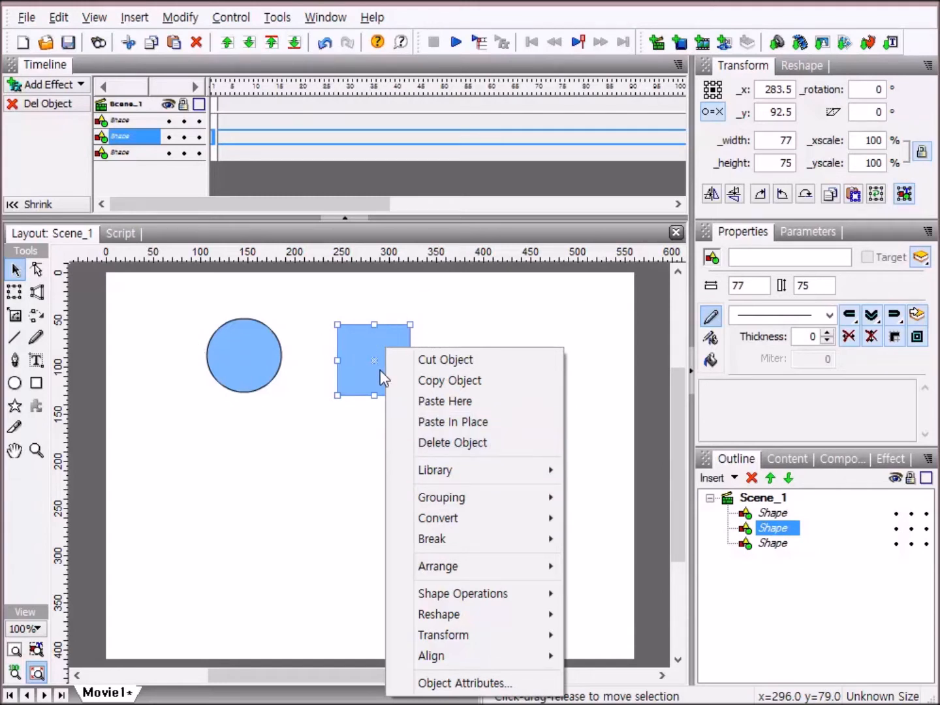
{"action": "left_click", "coordinate": [514, 443]}
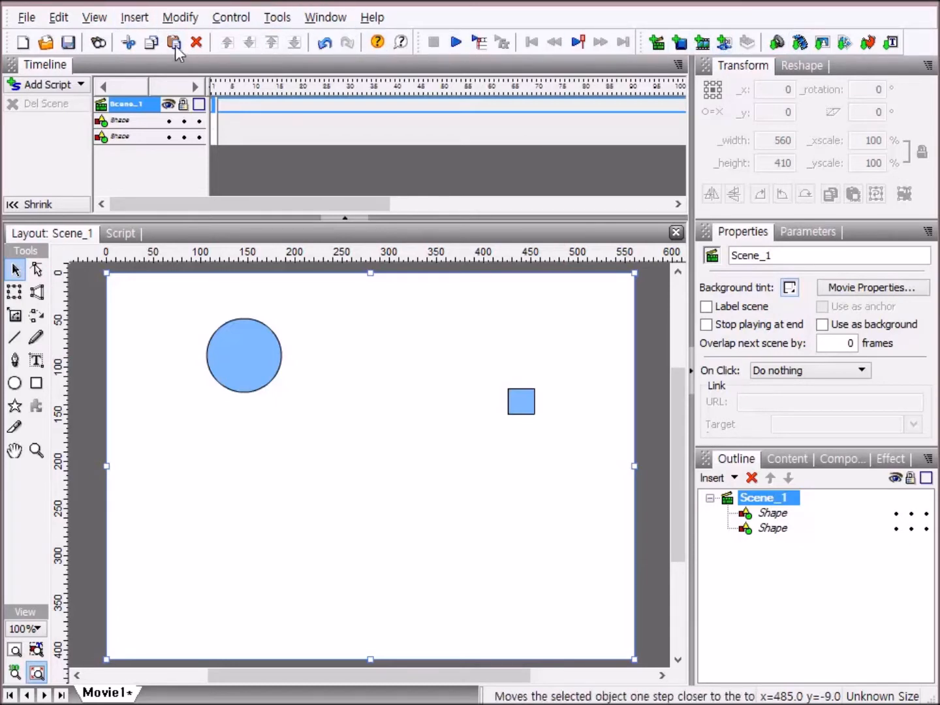
{"action": "left_click", "coordinate": [321, 49]}
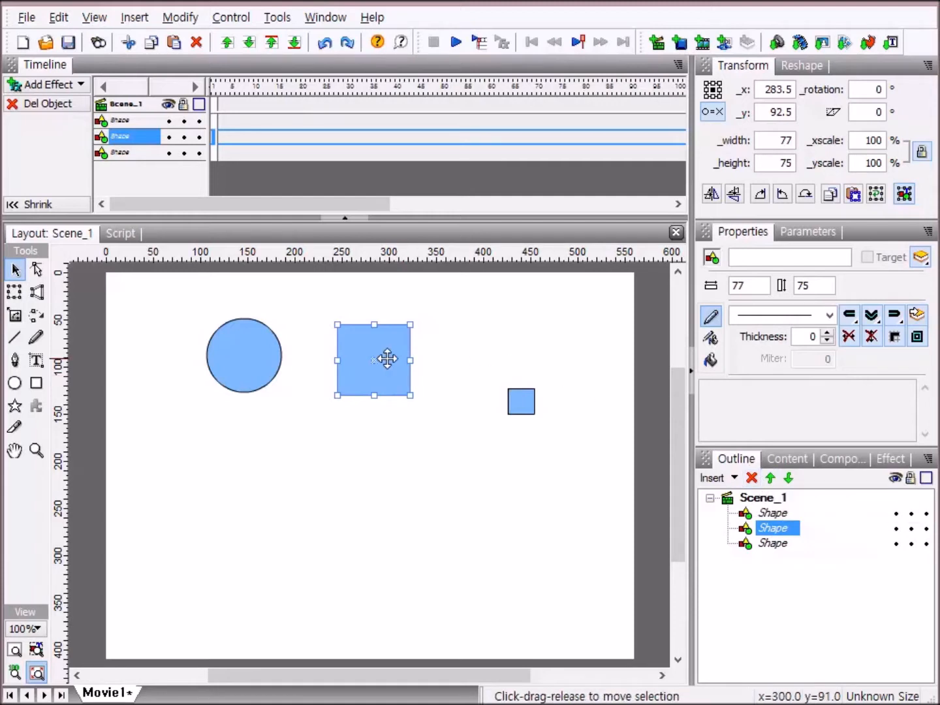
{"action": "left_click", "coordinate": [753, 479]}
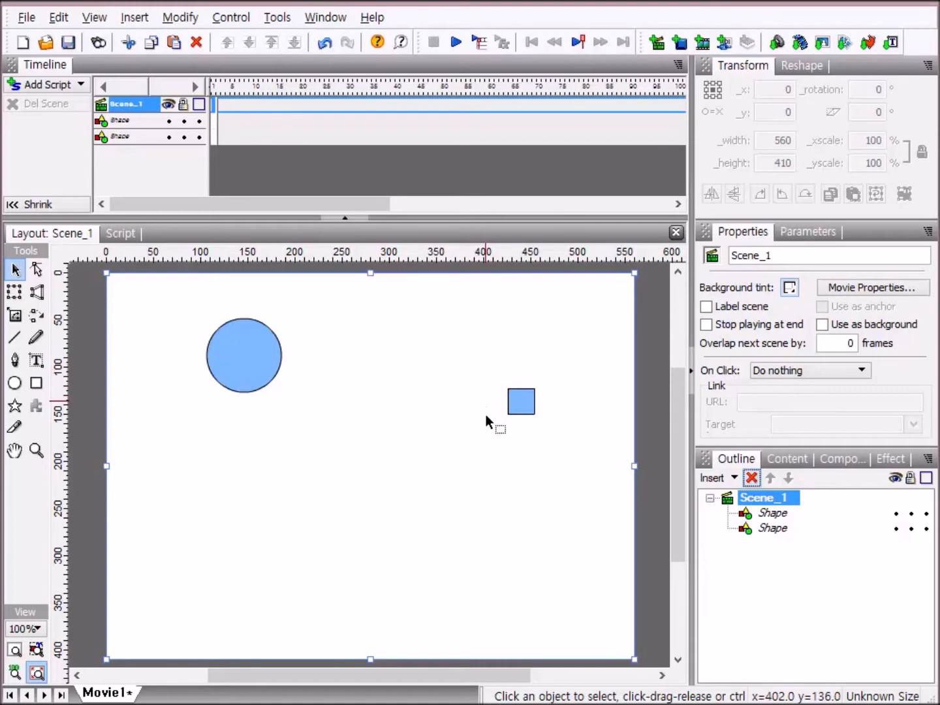
{"action": "key", "text": "ctrl+z"}
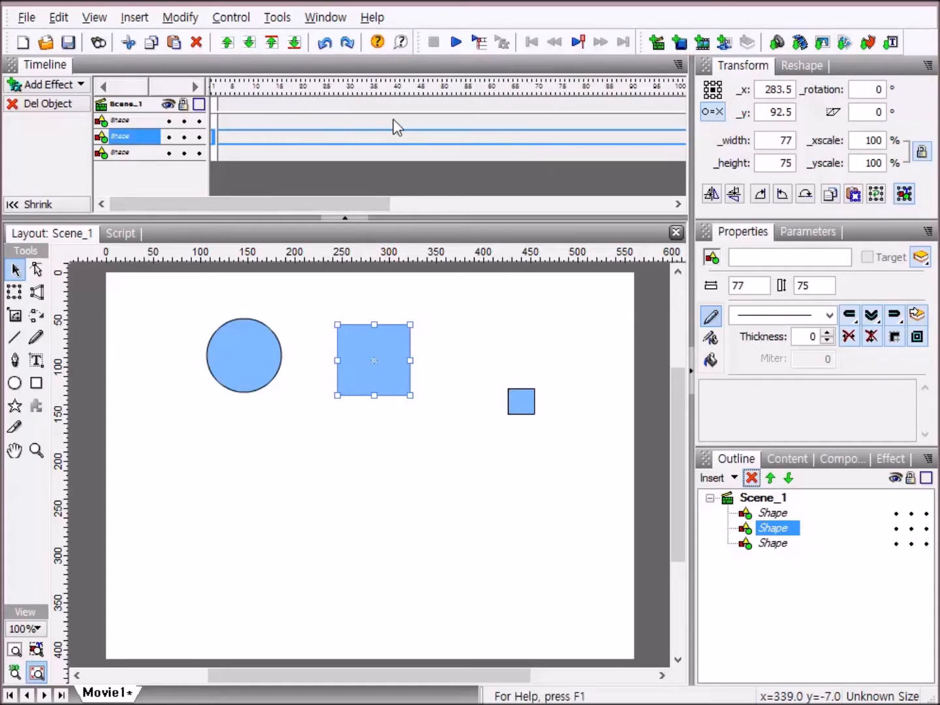
- Delete the large square, the circle and the small rectangle to empty the scene
{"action": "left_click", "coordinate": [19, 110]}
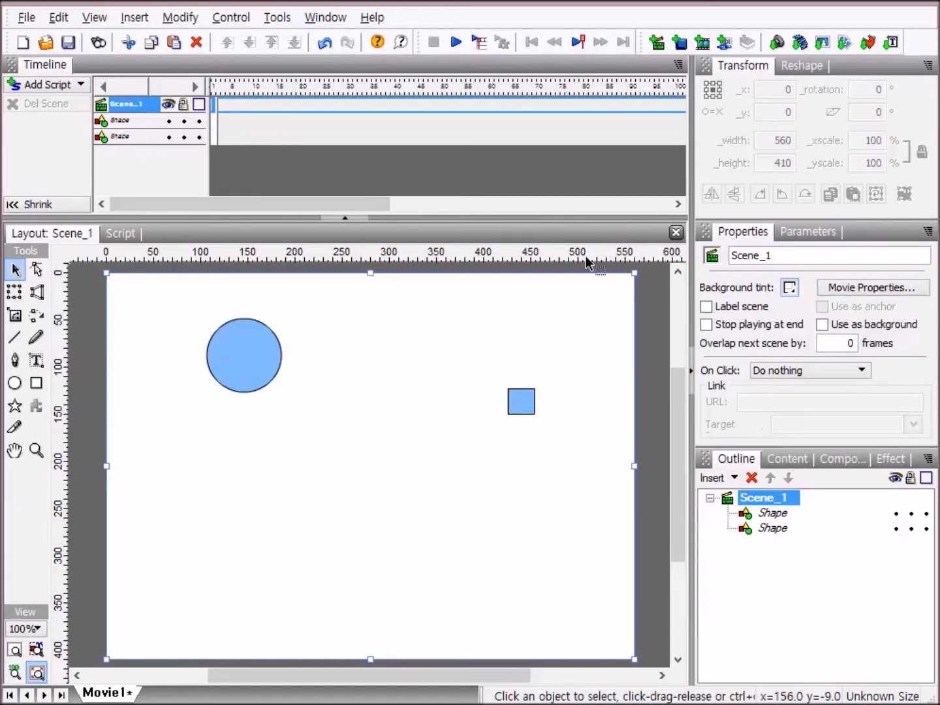
{"action": "left_click", "coordinate": [258, 367]}
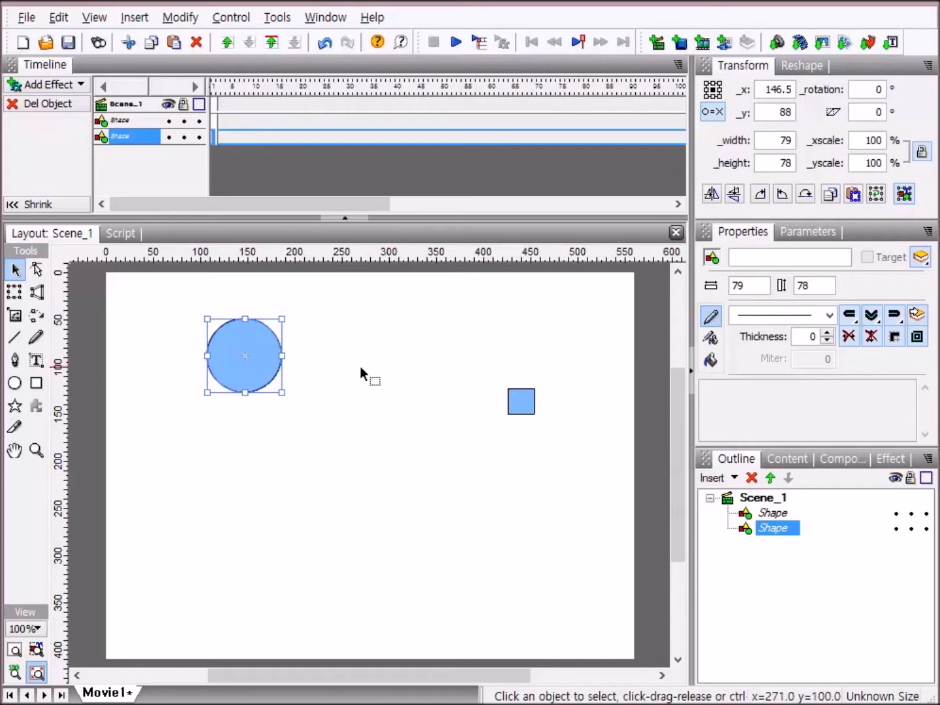
{"action": "key", "text": "Delete"}
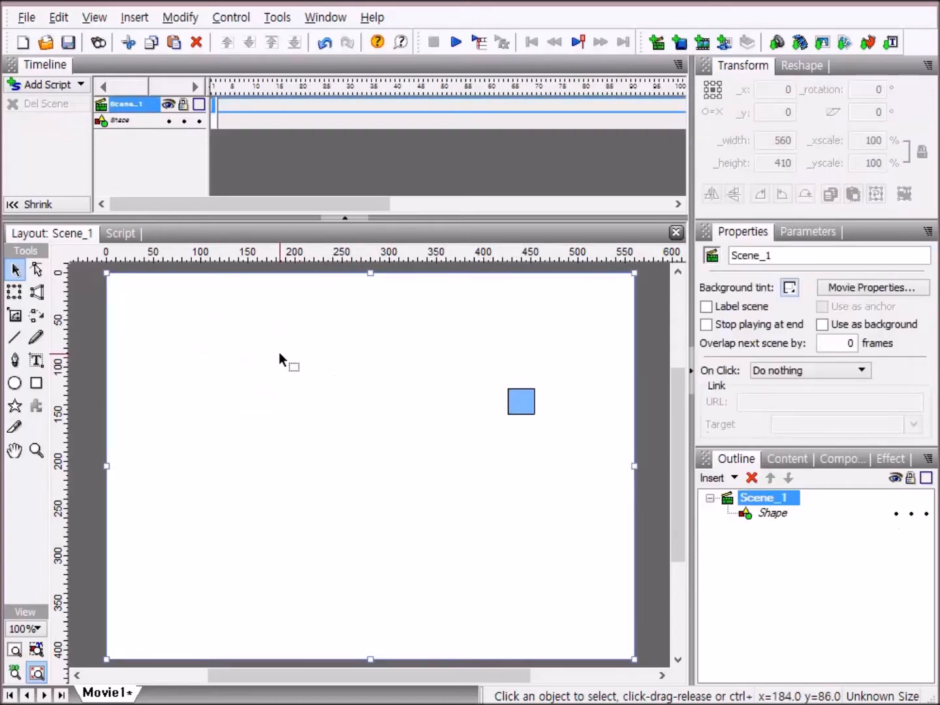
{"action": "left_click", "coordinate": [516, 404]}
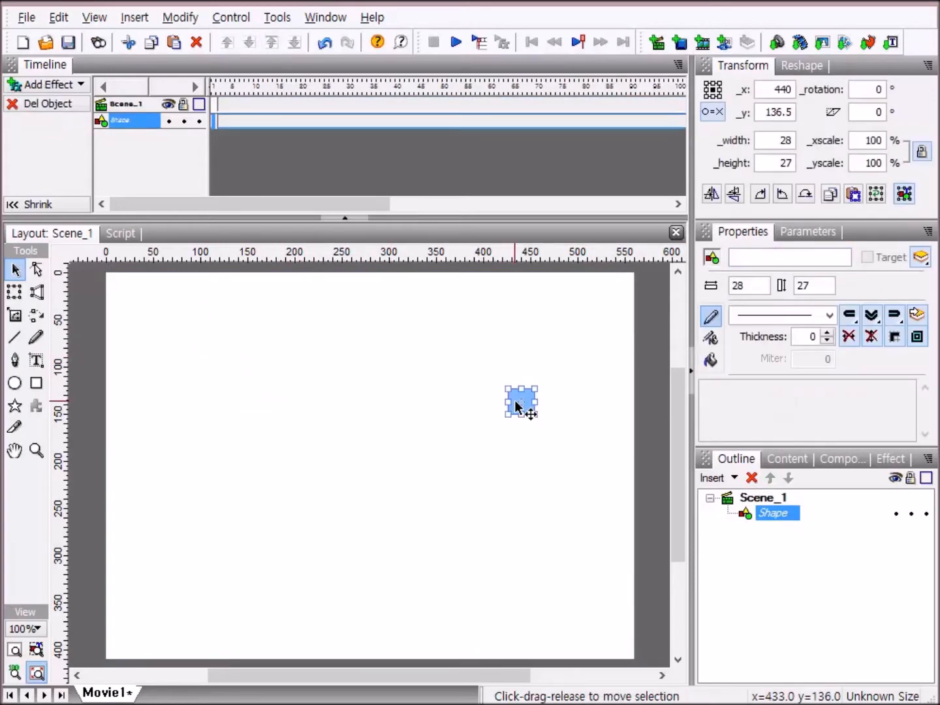
{"action": "key", "text": "Delete"}
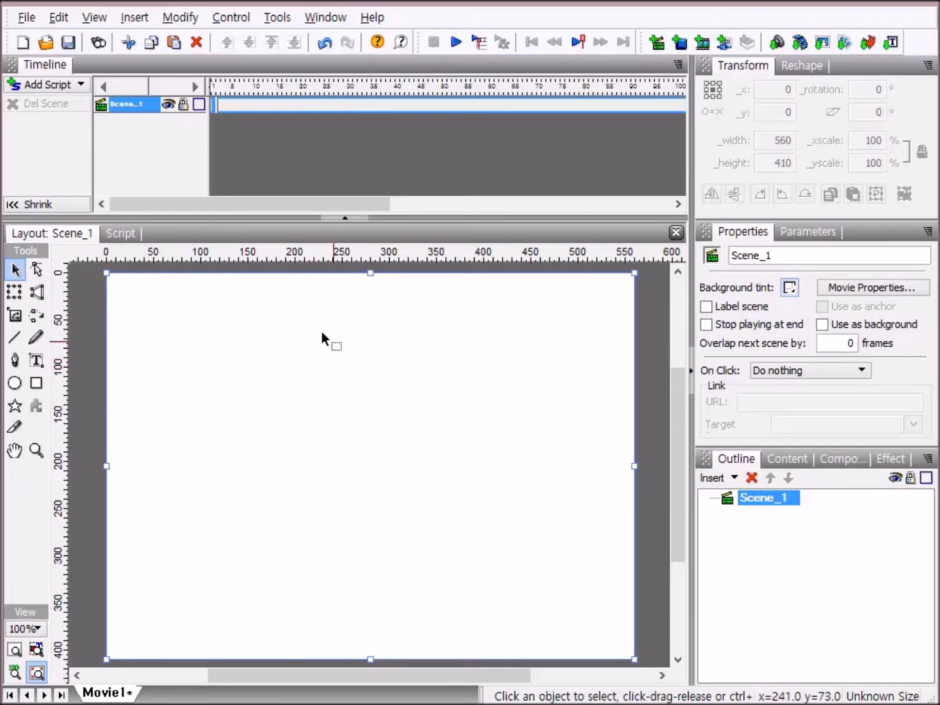
- Draw an ellipse about 125 by 118 in the upper middle of the scene and return to the Selection tool
{"action": "left_click", "coordinate": [14, 384]}
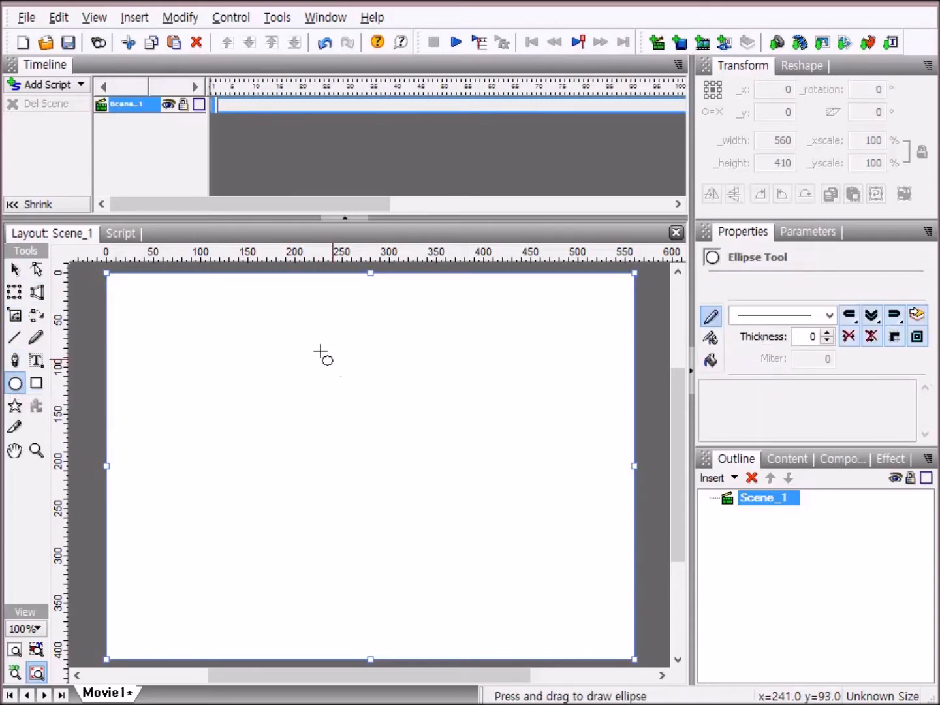
{"action": "left_click_drag", "start_coordinate": [271, 325], "coordinate": [390, 436]}
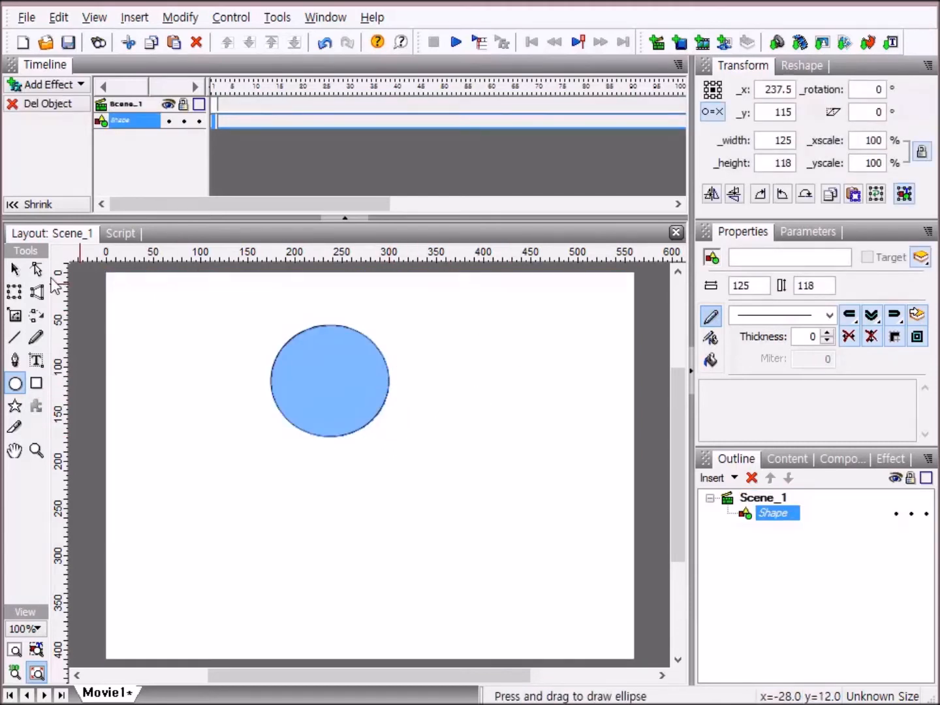
{"action": "left_click", "coordinate": [14, 268]}
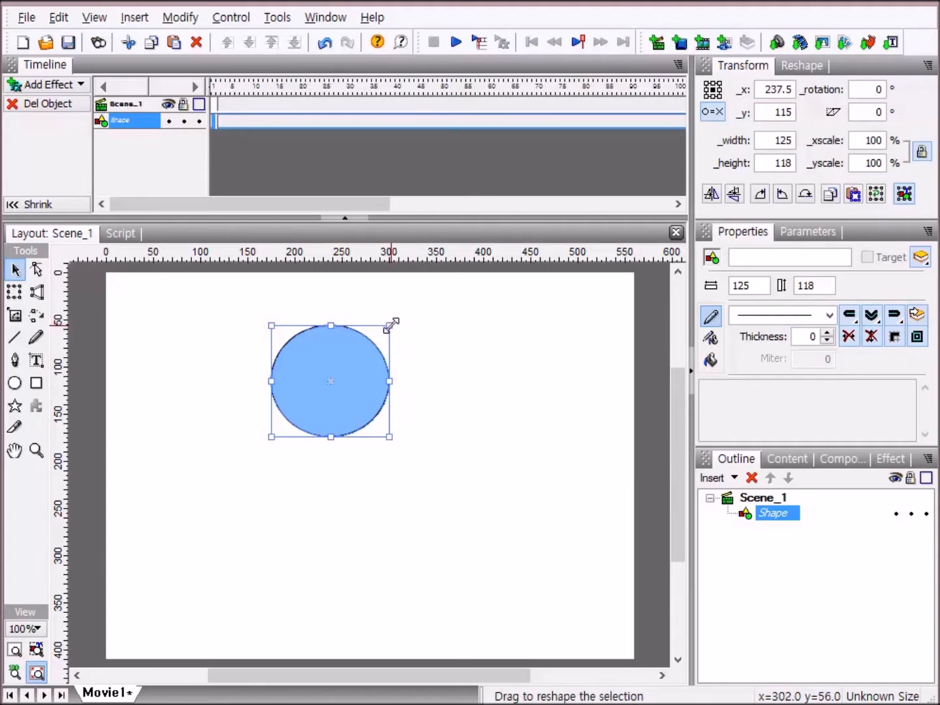
- Resize the ellipse freehand with its handles into a flat shape about 106 by 48
{"action": "mouse_move", "coordinate": [390, 326]}
{"action": "left_mouse_down"}
{"action": "mouse_move", "coordinate": [473, 305]}
{"action": "mouse_move", "coordinate": [396, 340]}
{"action": "mouse_move", "coordinate": [550, 297]}
{"action": "mouse_move", "coordinate": [375, 339]}
{"action": "mouse_move", "coordinate": [558, 316]}
{"action": "mouse_move", "coordinate": [235, 338]}
{"action": "mouse_move", "coordinate": [577, 342]}
{"action": "mouse_move", "coordinate": [357, 342]}
{"action": "mouse_move", "coordinate": [408, 335]}
{"action": "mouse_move", "coordinate": [400, 325]}
{"action": "left_mouse_up"}
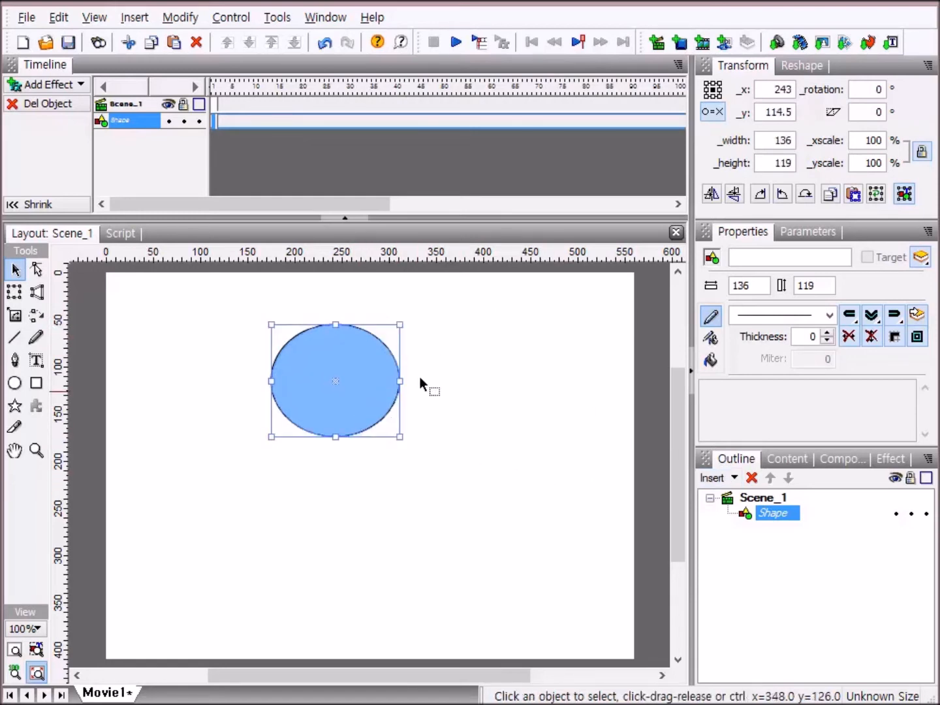
{"action": "mouse_move", "coordinate": [402, 381]}
{"action": "left_mouse_down"}
{"action": "mouse_move", "coordinate": [569, 394]}
{"action": "mouse_move", "coordinate": [363, 395]}
{"action": "mouse_move", "coordinate": [526, 403]}
{"action": "mouse_move", "coordinate": [391, 399]}
{"action": "left_mouse_up"}
{"action": "left_click_drag", "start_coordinate": [332, 437], "coordinate": [389, 396]}
{"action": "left_click_drag", "start_coordinate": [272, 325], "coordinate": [312, 357]}
- Rotate the ellipse counterclockwise to a diagonal and move it to the scene's upper-right corner, at about x 471, y 57
{"action": "left_click_drag", "start_coordinate": [382, 385], "coordinate": [449, 381]}
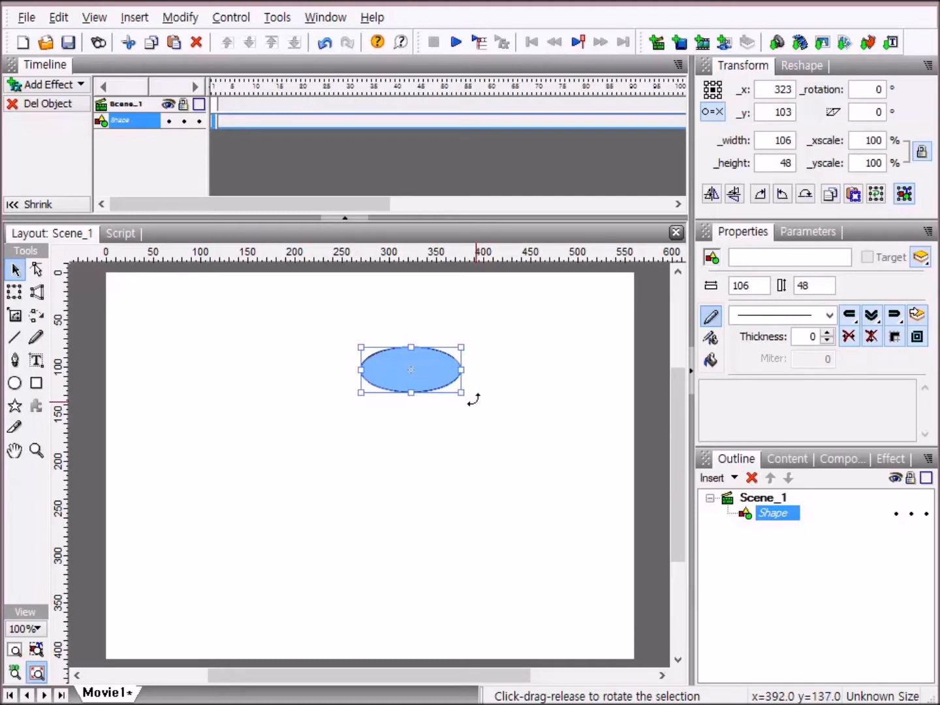
{"action": "left_click_drag", "start_coordinate": [474, 399], "coordinate": [485, 349]}
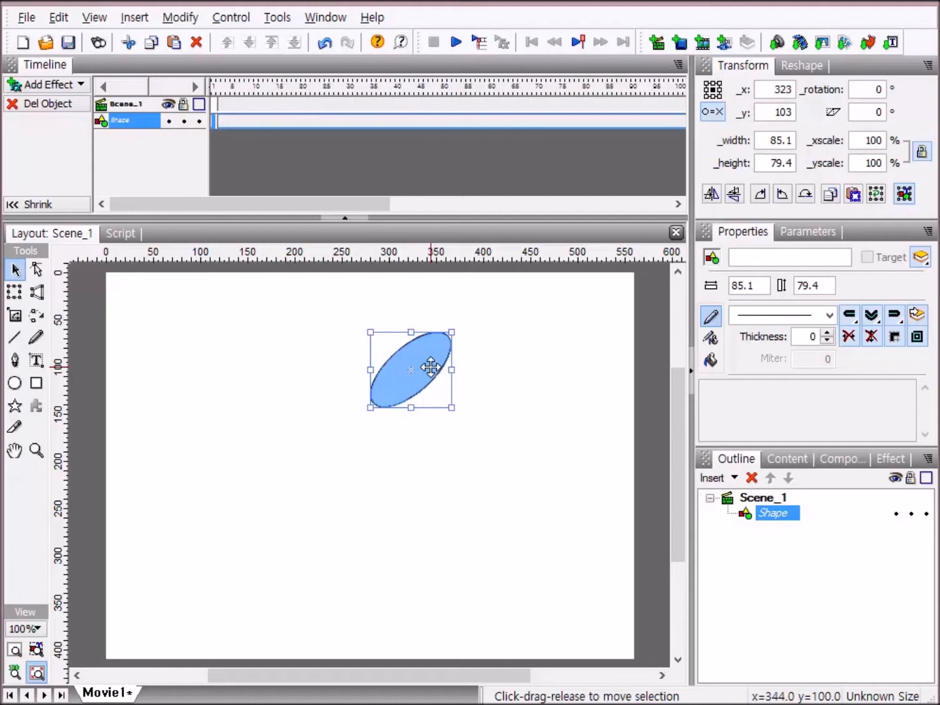
{"action": "left_click_drag", "start_coordinate": [431, 368], "coordinate": [570, 325]}
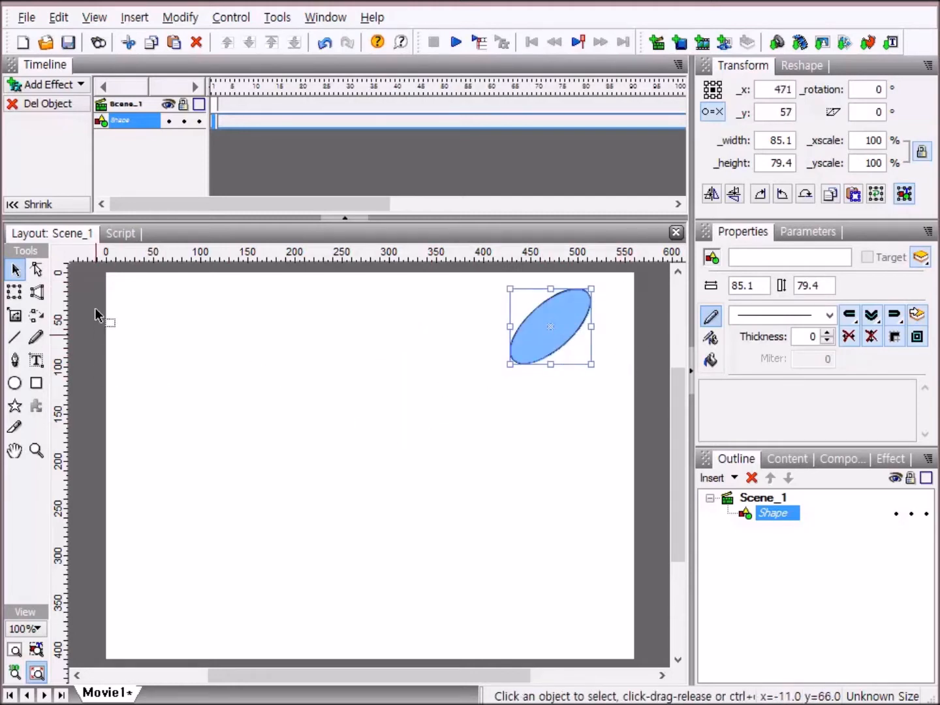
- Draw a rectangle about 134 by 104 near the middle of the scene, centred at about x 261, y 182, and return to the Selection tool
{"action": "left_click", "coordinate": [37, 385]}
{"action": "left_click_drag", "start_coordinate": [289, 395], "coordinate": [415, 494]}
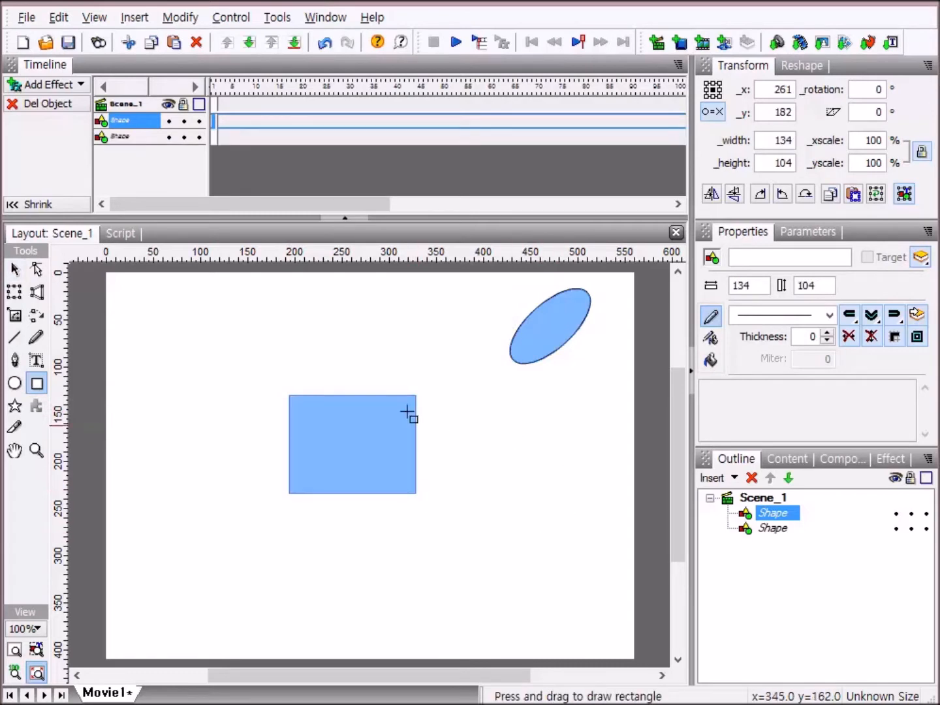
{"action": "left_click", "coordinate": [14, 270]}
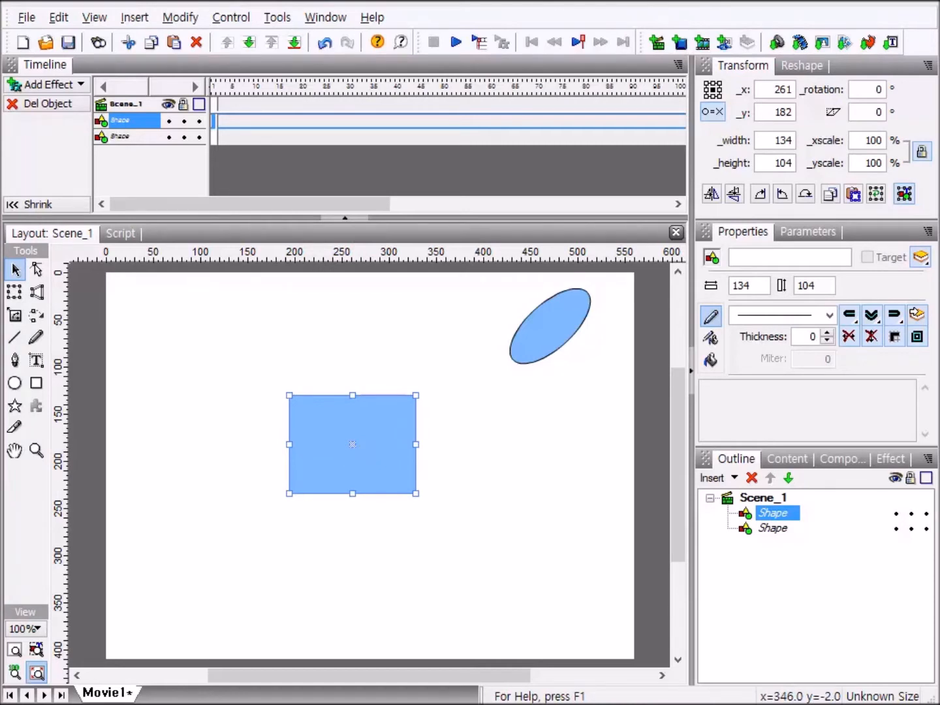
{"action": "mouse_move", "coordinate": [255, 319]}
{"action": "left_mouse_down"}
{"action": "mouse_move", "coordinate": [239, 324]}
{"action": "mouse_move", "coordinate": [220, 299]}
{"action": "mouse_move", "coordinate": [235, 312]}
{"action": "mouse_move", "coordinate": [230, 297]}
{"action": "left_mouse_up"}
{"action": "mouse_move", "coordinate": [240, 339]}
{"action": "left_mouse_down"}
{"action": "mouse_move", "coordinate": [217, 371]}
{"action": "mouse_move", "coordinate": [226, 340]}
{"action": "mouse_move", "coordinate": [238, 358]}
{"action": "left_mouse_up"}
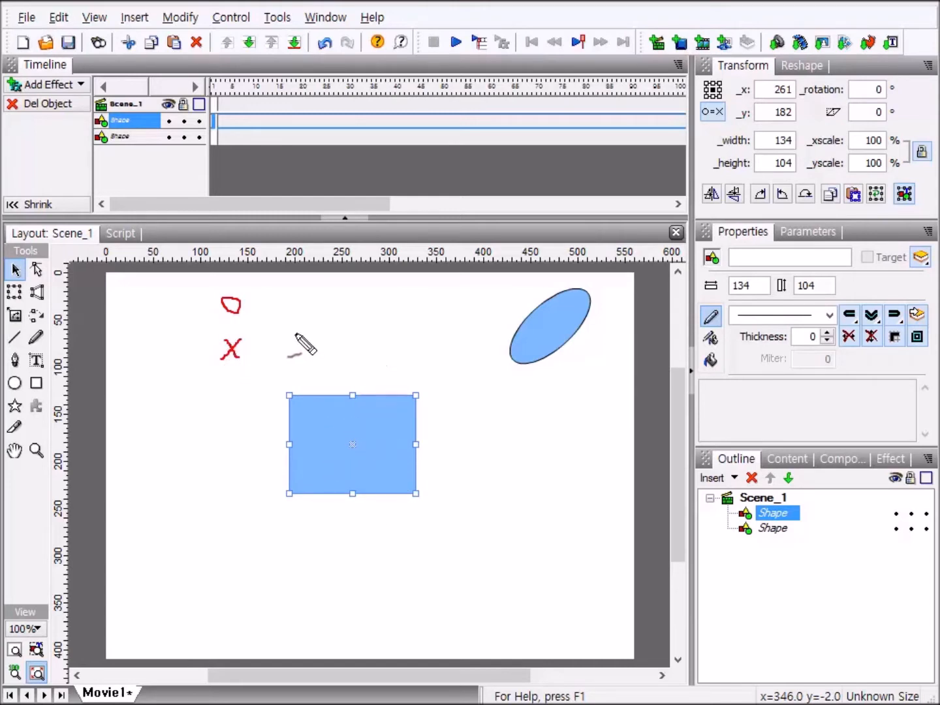
{"action": "left_click_drag", "start_coordinate": [255, 299], "coordinate": [268, 307]}
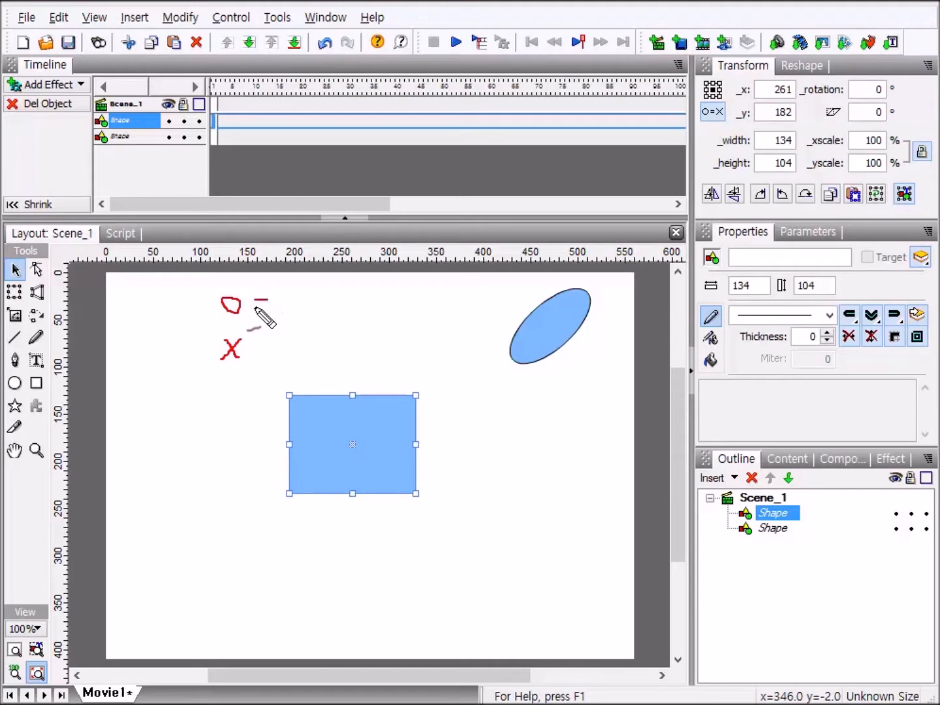
{"action": "mouse_move", "coordinate": [280, 296]}
{"action": "left_mouse_down"}
{"action": "mouse_move", "coordinate": [295, 310]}
{"action": "mouse_move", "coordinate": [297, 293]}
{"action": "mouse_move", "coordinate": [290, 298]}
{"action": "mouse_move", "coordinate": [306, 297]}
{"action": "mouse_move", "coordinate": [313, 318]}
{"action": "left_mouse_up"}
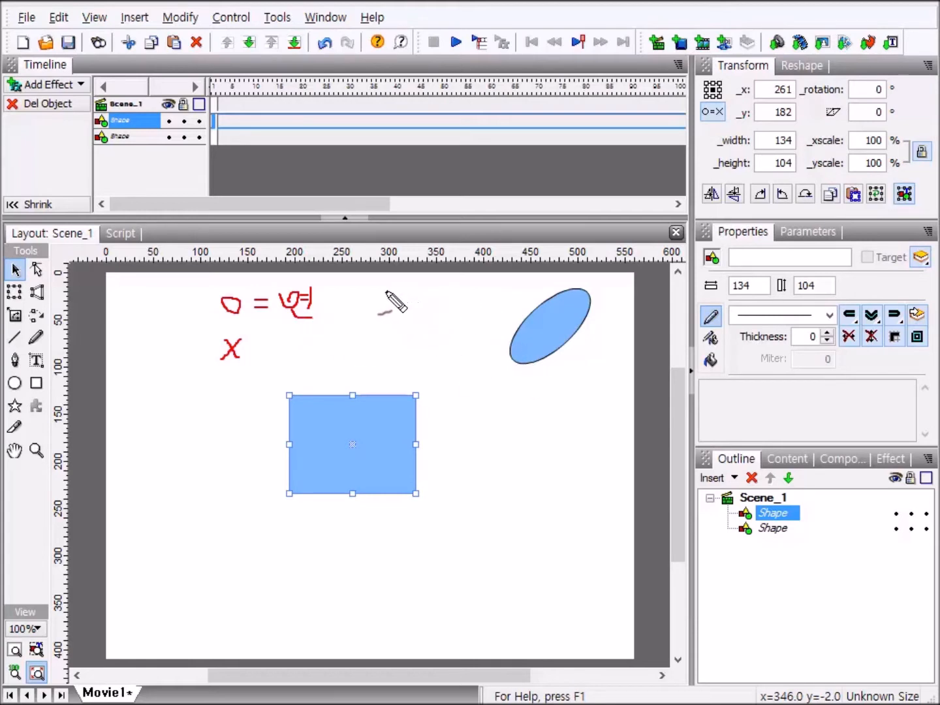
{"action": "mouse_move", "coordinate": [384, 297]}
{"action": "left_mouse_down"}
{"action": "mouse_move", "coordinate": [396, 294]}
{"action": "mouse_move", "coordinate": [385, 311]}
{"action": "mouse_move", "coordinate": [403, 298]}
{"action": "mouse_move", "coordinate": [406, 312]}
{"action": "left_mouse_up"}
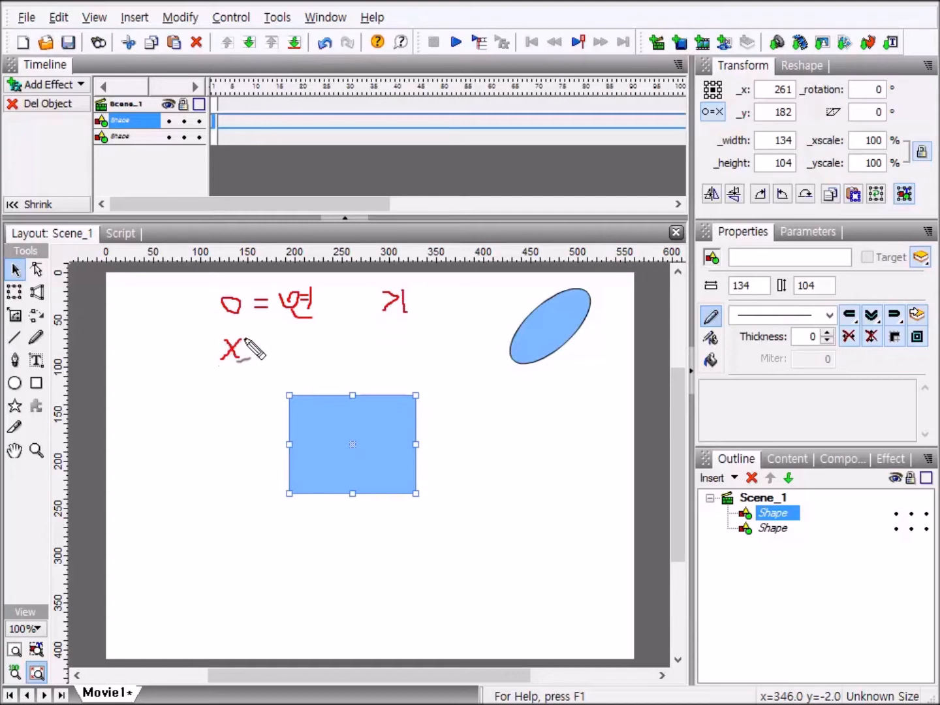
{"action": "mouse_move", "coordinate": [257, 343]}
{"action": "left_mouse_down"}
{"action": "mouse_move", "coordinate": [269, 350]}
{"action": "mouse_move", "coordinate": [300, 338]}
{"action": "mouse_move", "coordinate": [291, 358]}
{"action": "mouse_move", "coordinate": [304, 356]}
{"action": "left_mouse_up"}
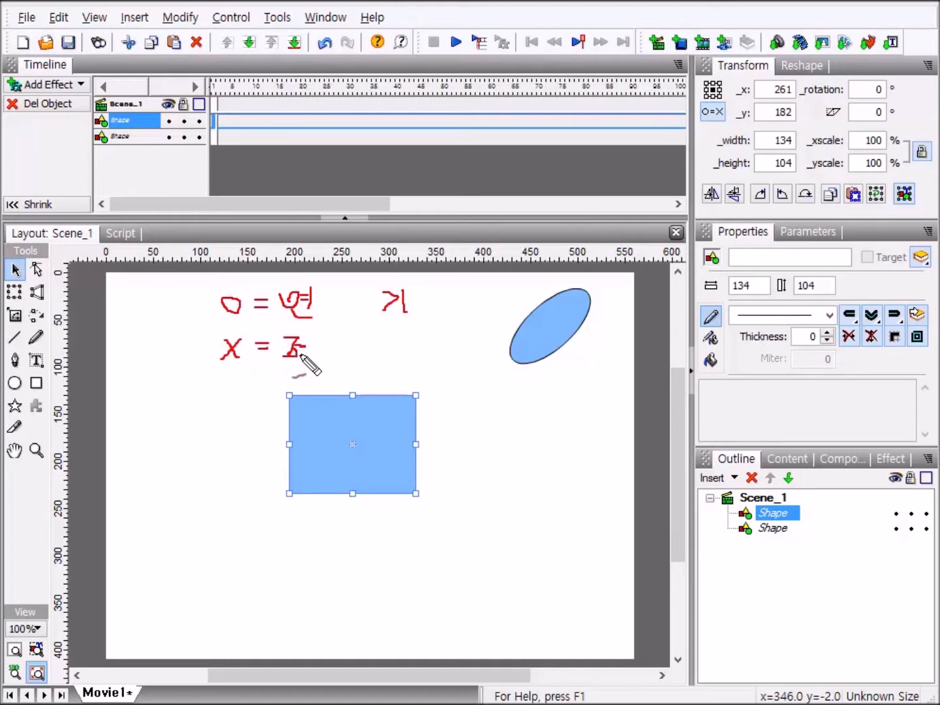
{"action": "left_click_drag", "start_coordinate": [307, 336], "coordinate": [307, 359]}
{"action": "mouse_move", "coordinate": [382, 333]}
{"action": "left_mouse_down"}
{"action": "mouse_move", "coordinate": [384, 349]}
{"action": "mouse_move", "coordinate": [403, 352]}
{"action": "left_mouse_up"}
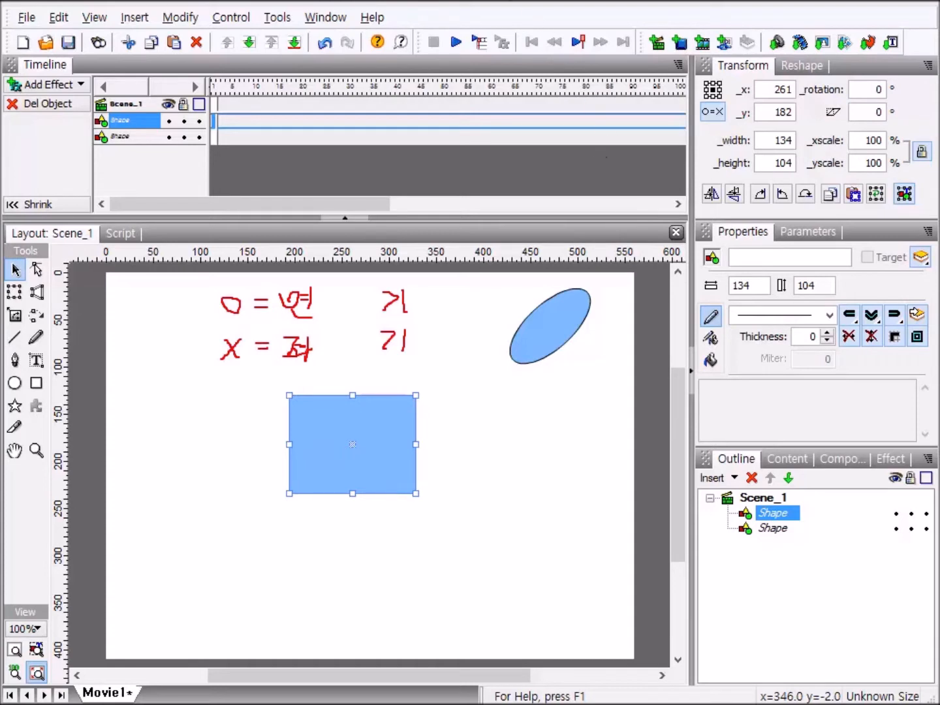
- With the Transform tool, move the rectangle's rotation point to about x 296, y 258 below its lower edge and rotate it to about -0.8°
{"action": "key", "text": "Escape"}
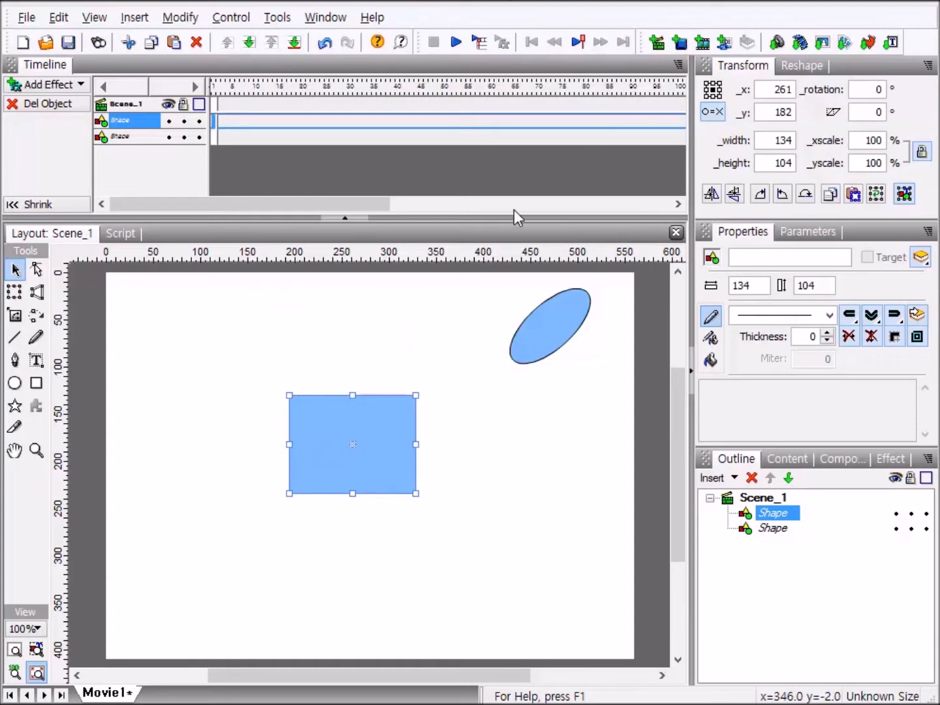
{"action": "left_click", "coordinate": [15, 291]}
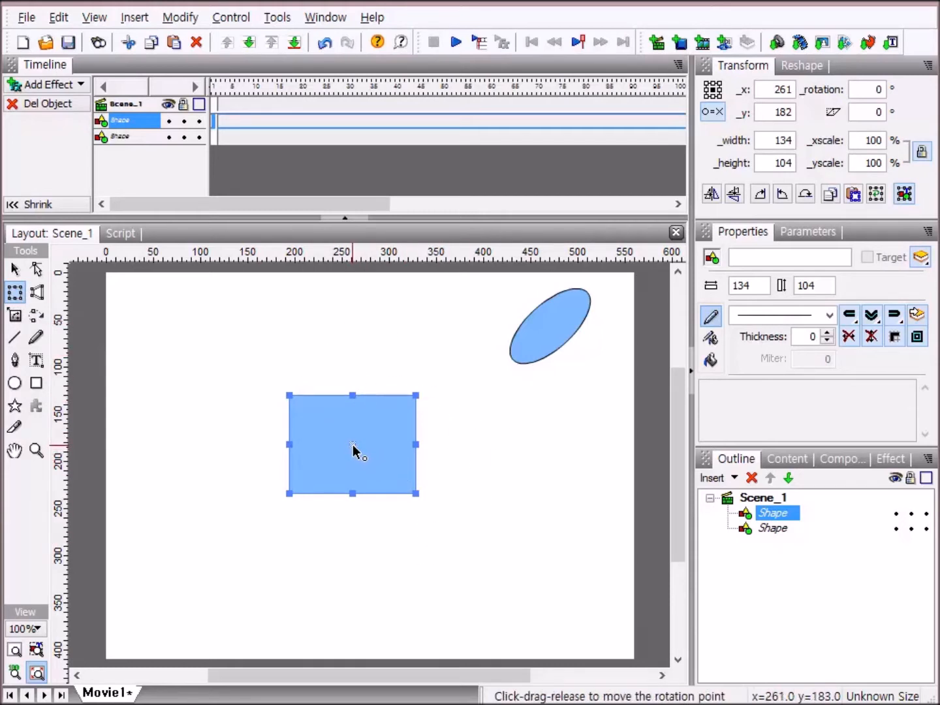
{"action": "left_click_drag", "start_coordinate": [354, 447], "coordinate": [367, 478]}
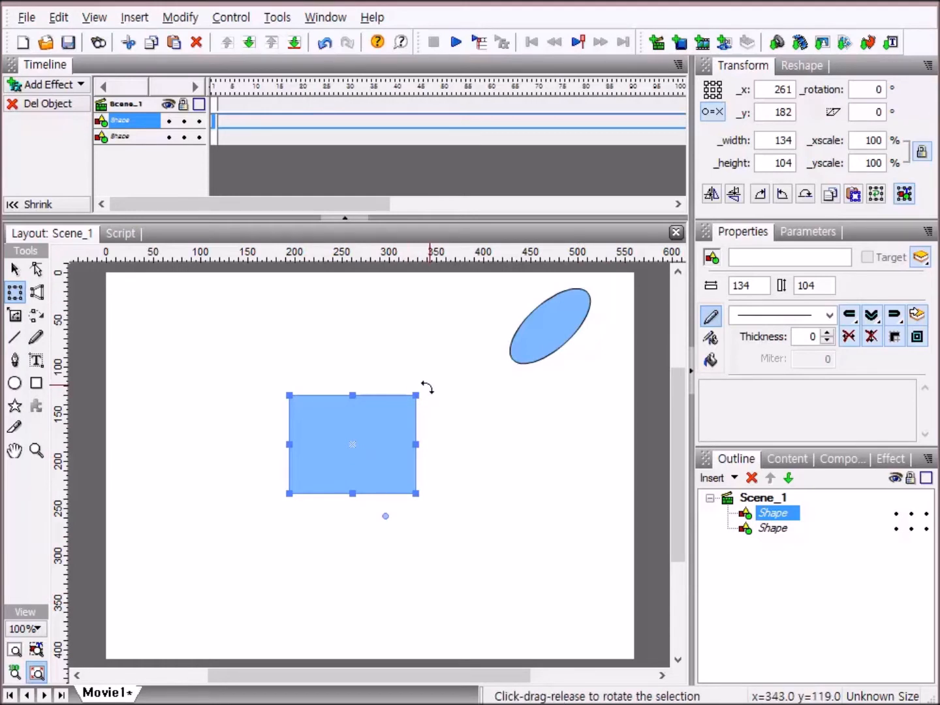
{"action": "mouse_move", "coordinate": [427, 386]}
{"action": "left_mouse_down"}
{"action": "mouse_move", "coordinate": [411, 368]}
{"action": "mouse_move", "coordinate": [330, 372]}
{"action": "mouse_move", "coordinate": [300, 405]}
{"action": "mouse_move", "coordinate": [298, 434]}
{"action": "mouse_move", "coordinate": [336, 520]}
{"action": "mouse_move", "coordinate": [369, 546]}
{"action": "mouse_move", "coordinate": [468, 549]}
{"action": "mouse_move", "coordinate": [497, 506]}
{"action": "mouse_move", "coordinate": [492, 420]}
{"action": "mouse_move", "coordinate": [466, 394]}
{"action": "mouse_move", "coordinate": [414, 386]}
{"action": "mouse_move", "coordinate": [463, 402]}
{"action": "mouse_move", "coordinate": [498, 448]}
{"action": "mouse_move", "coordinate": [414, 399]}
{"action": "mouse_move", "coordinate": [421, 407]}
{"action": "left_mouse_up"}
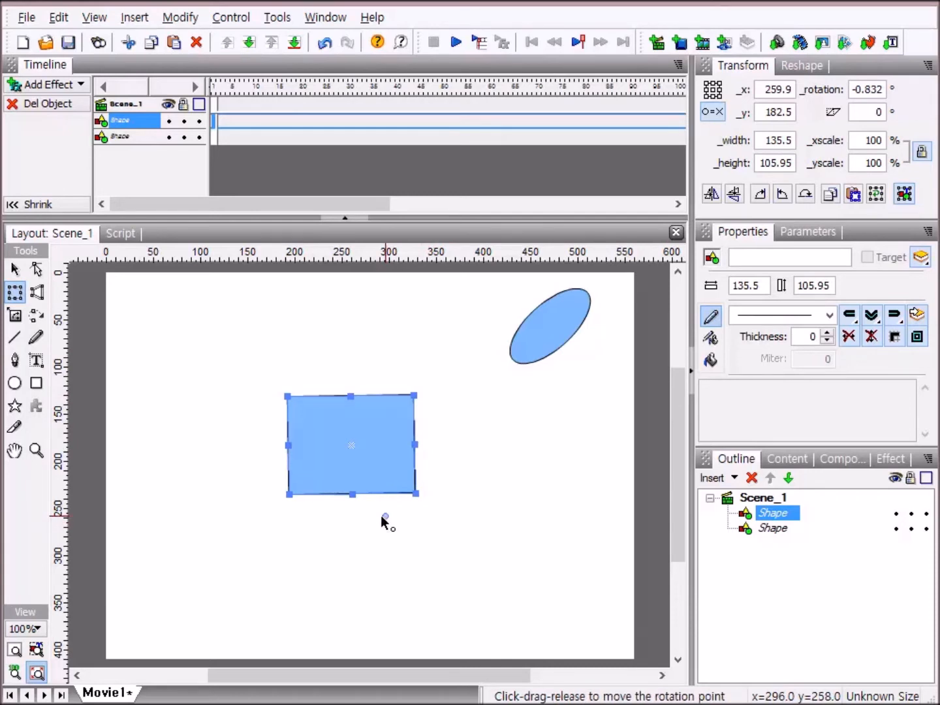
- Place the rectangle's rotation point on its left edge's midpoint, rotating and skewing the shape slightly to about -0.1° rotation and 0.28° skew
{"action": "left_click_drag", "start_coordinate": [322, 525], "coordinate": [298, 525]}
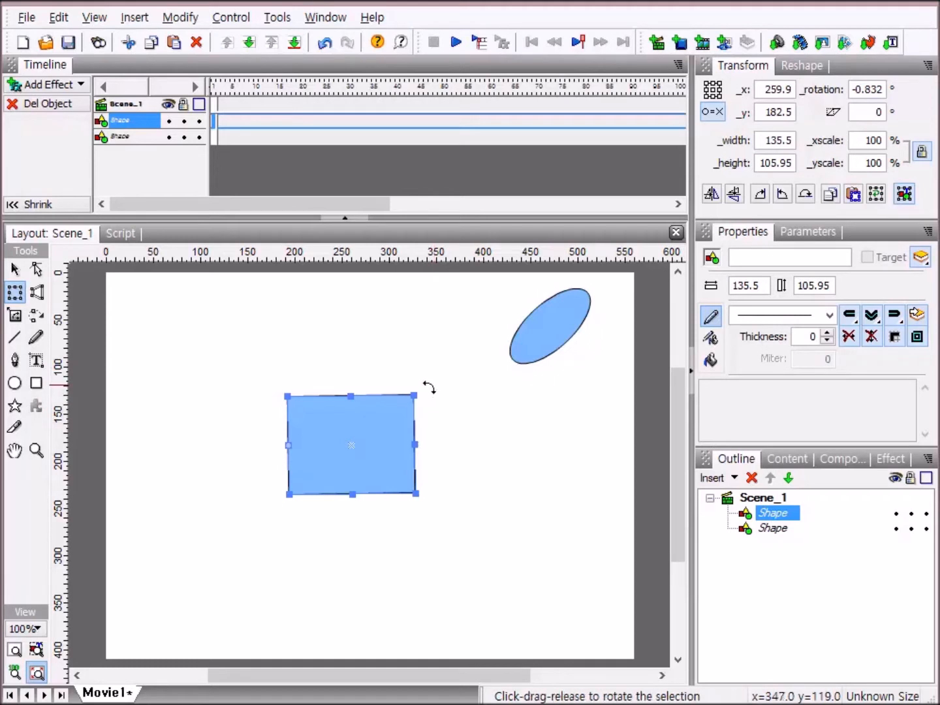
{"action": "left_click_drag", "start_coordinate": [427, 385], "coordinate": [447, 382]}
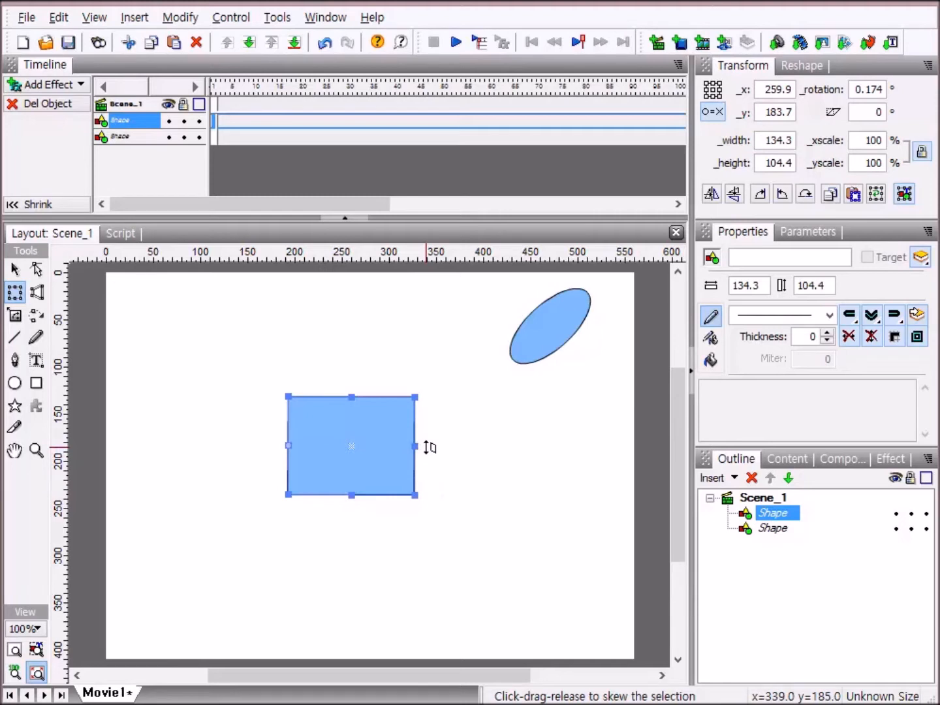
{"action": "left_click_drag", "start_coordinate": [430, 447], "coordinate": [393, 453]}
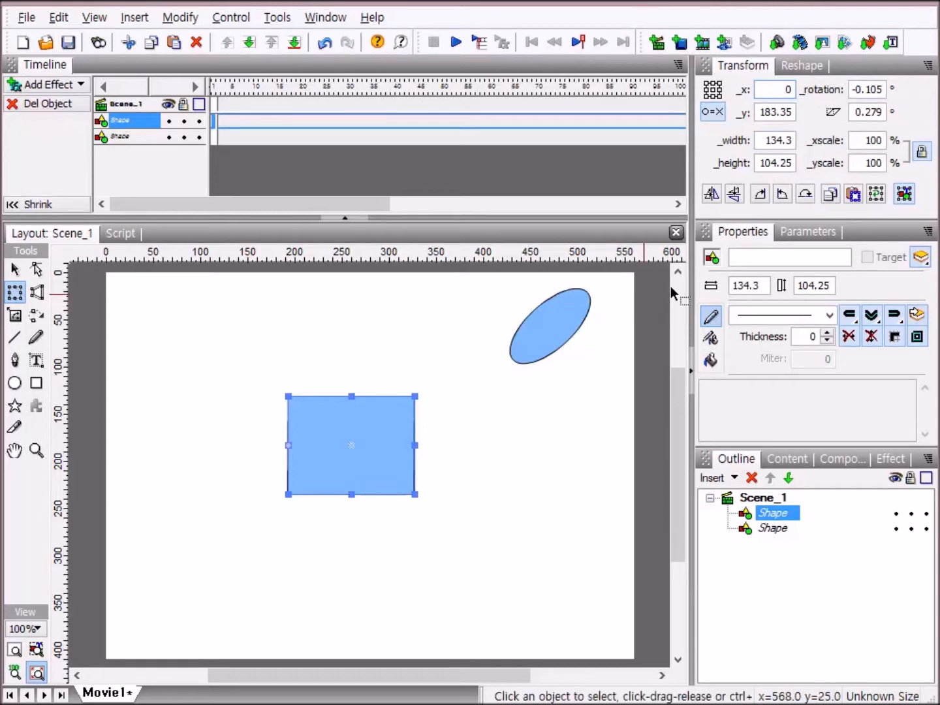
- Set the rectangle's x and y position to 0
{"action": "key", "text": "Return"}
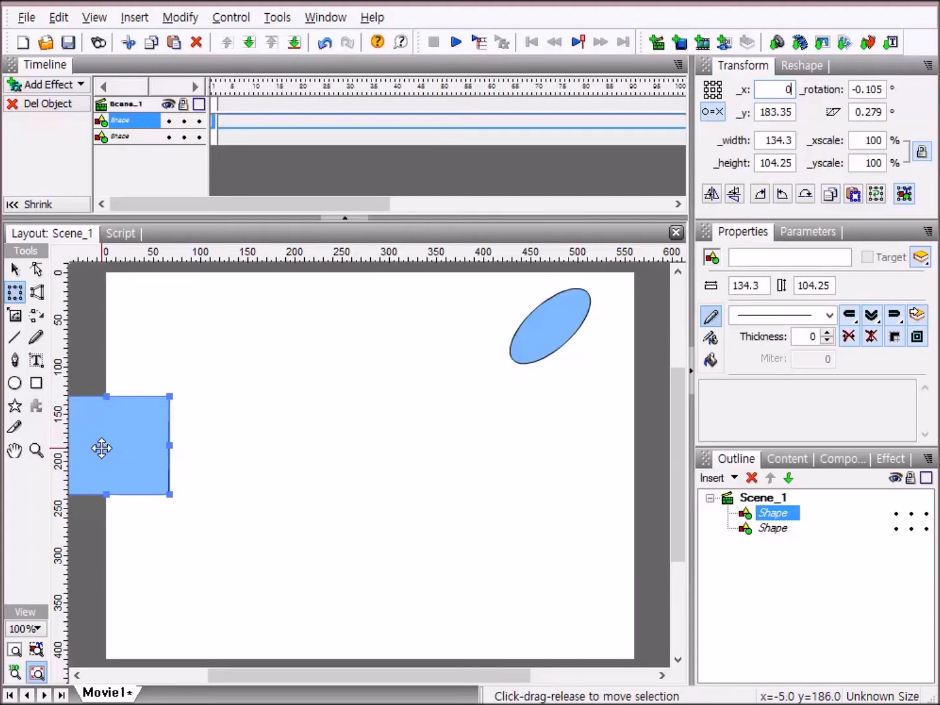
{"action": "key", "text": "Tab"}
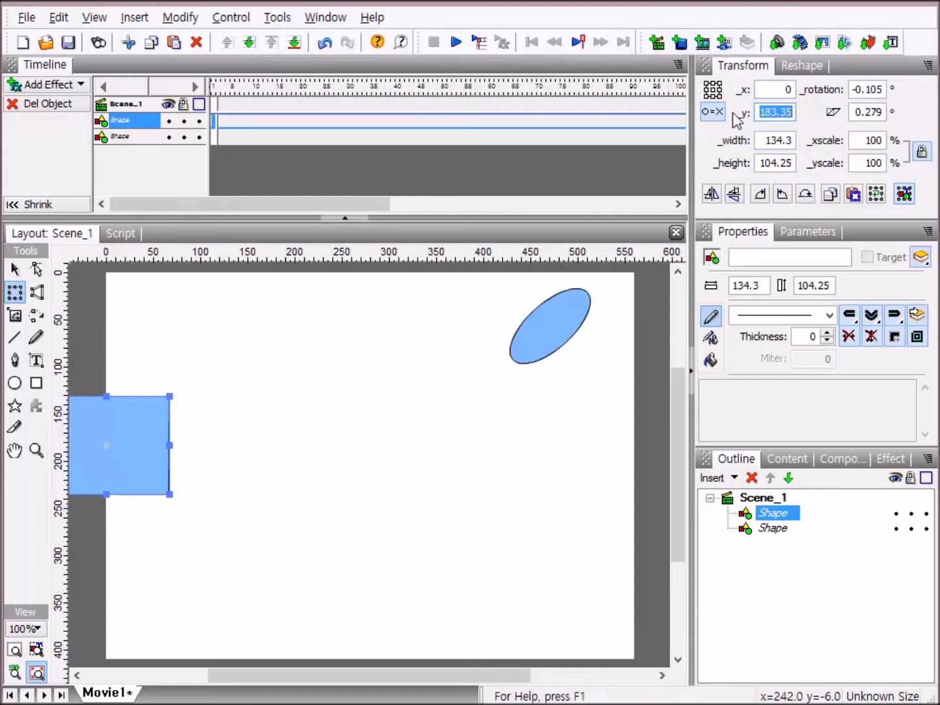
{"action": "type", "text": "0"}
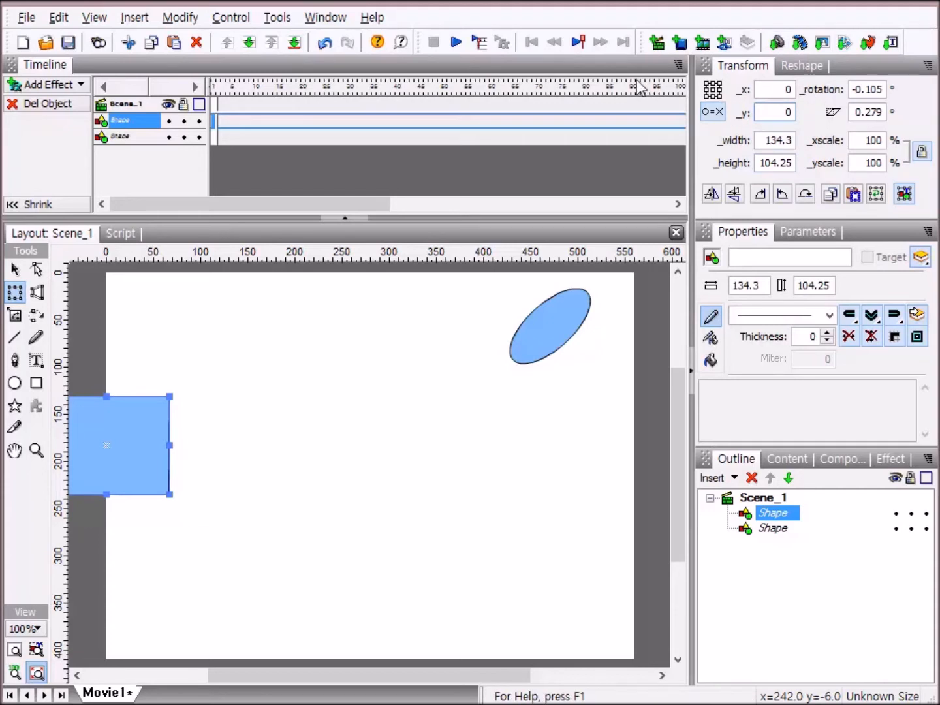
{"action": "key", "text": "Return"}
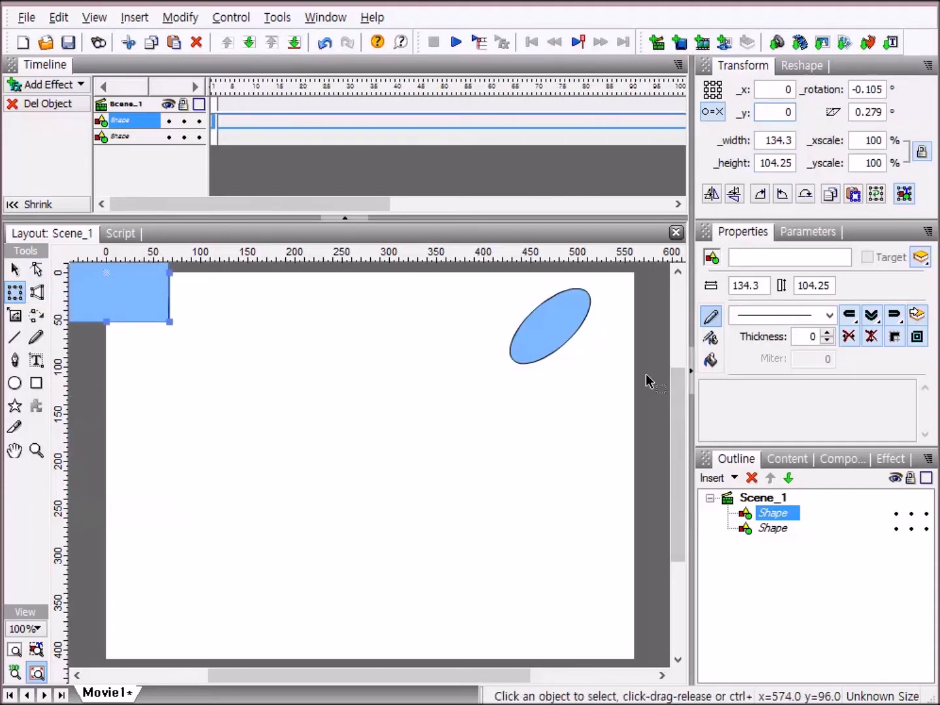
- Move the rectangle's rotation point outside its lower-right corner and swing the rectangle around it to about -149° rotation
{"action": "left_click_drag", "start_coordinate": [675, 437], "coordinate": [687, 374]}
{"action": "left_click_drag", "start_coordinate": [490, 675], "coordinate": [484, 693]}
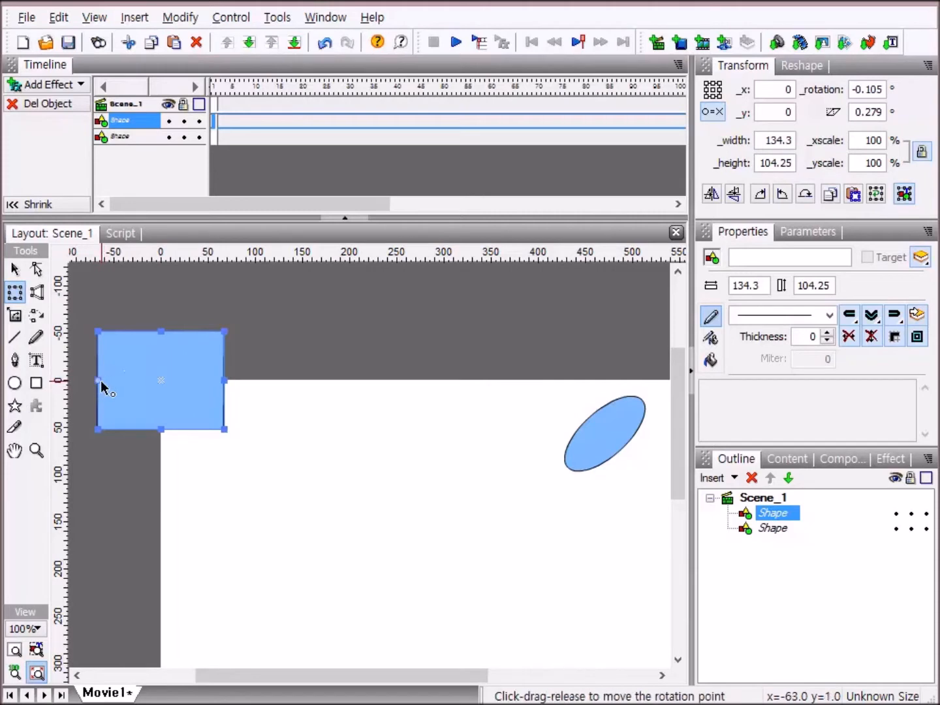
{"action": "left_click_drag", "start_coordinate": [117, 399], "coordinate": [225, 464]}
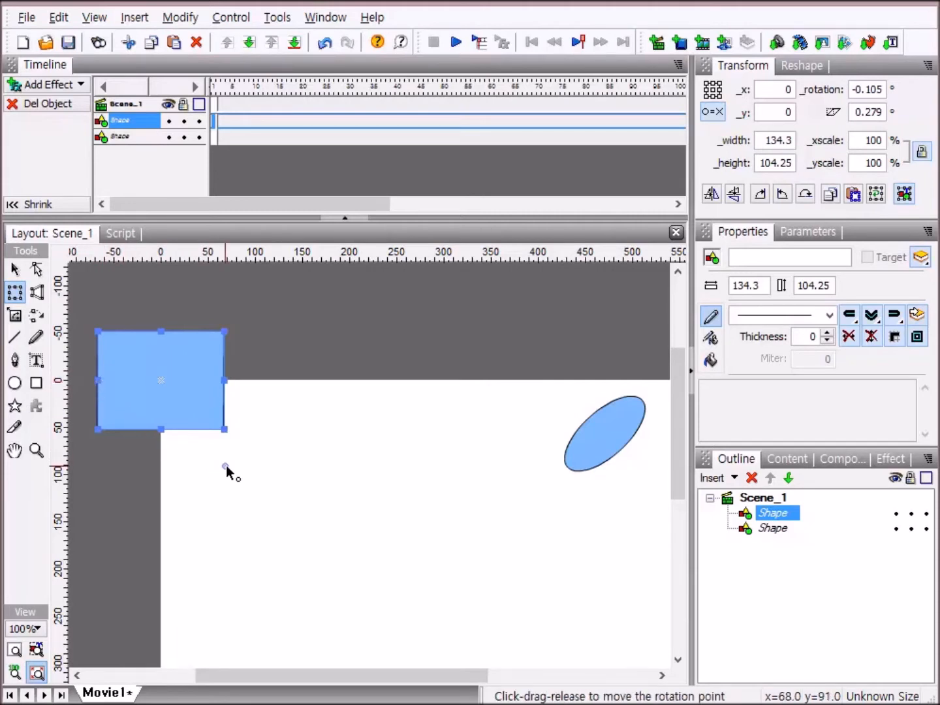
{"action": "left_click", "coordinate": [253, 322]}
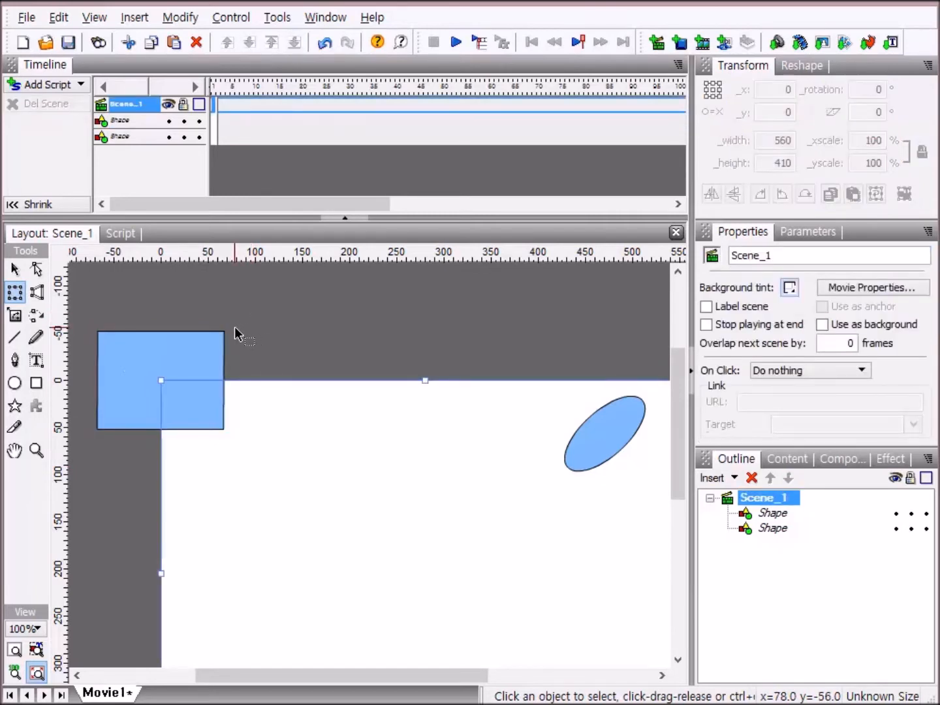
{"action": "left_click", "coordinate": [222, 338]}
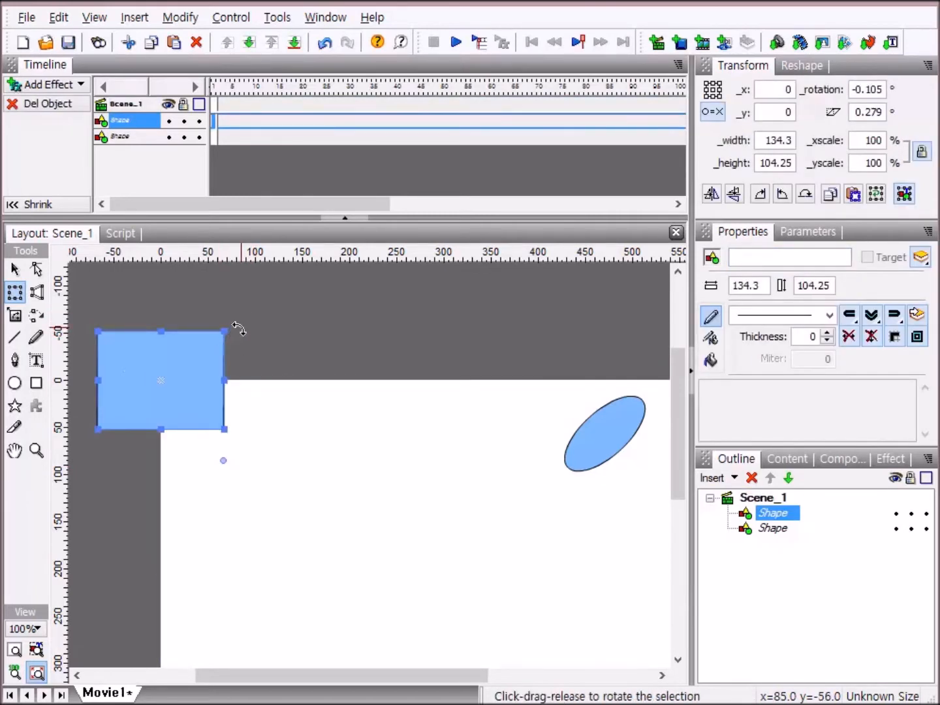
{"action": "left_click_drag", "start_coordinate": [239, 328], "coordinate": [200, 508]}
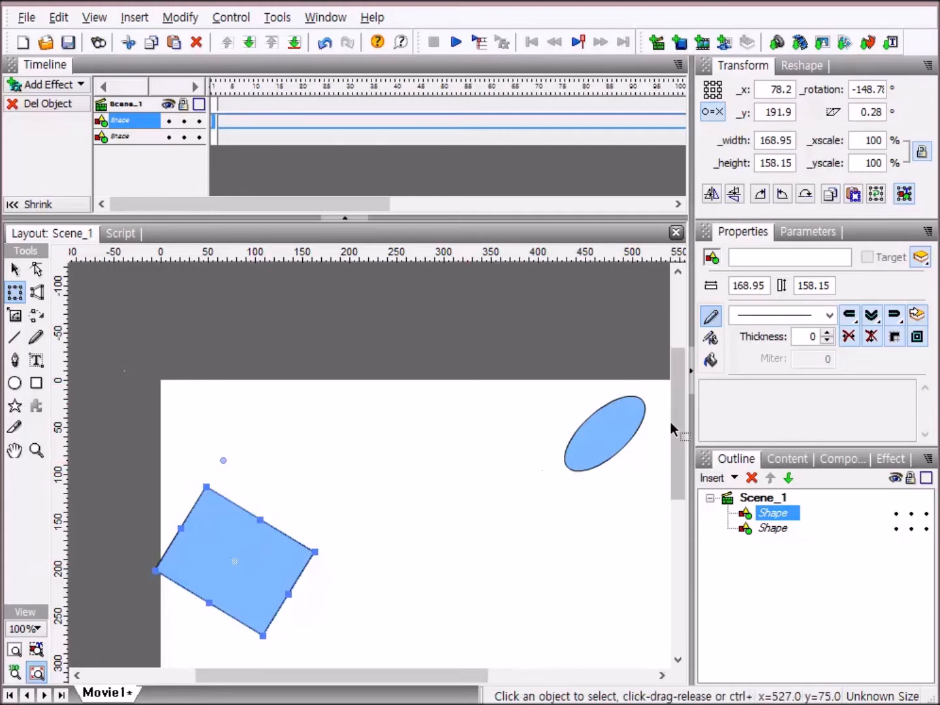
- Move the rotated rectangle to about x 277, y 161 and the ellipse to about x 451, y 118
{"action": "left_click", "coordinate": [14, 673]}
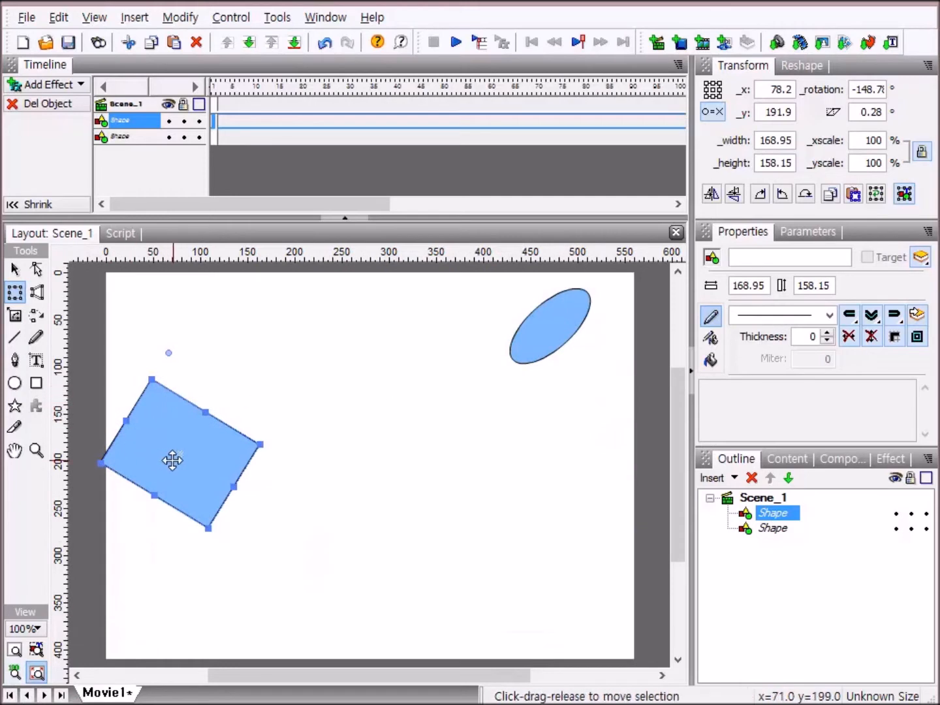
{"action": "left_click_drag", "start_coordinate": [172, 461], "coordinate": [361, 431]}
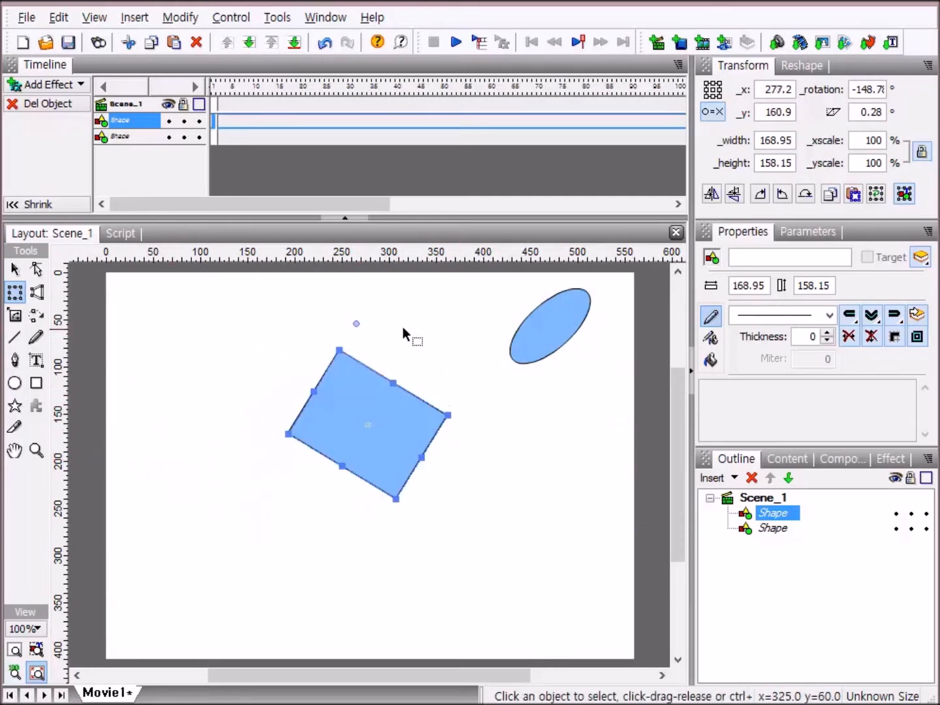
{"action": "left_click", "coordinate": [557, 332]}
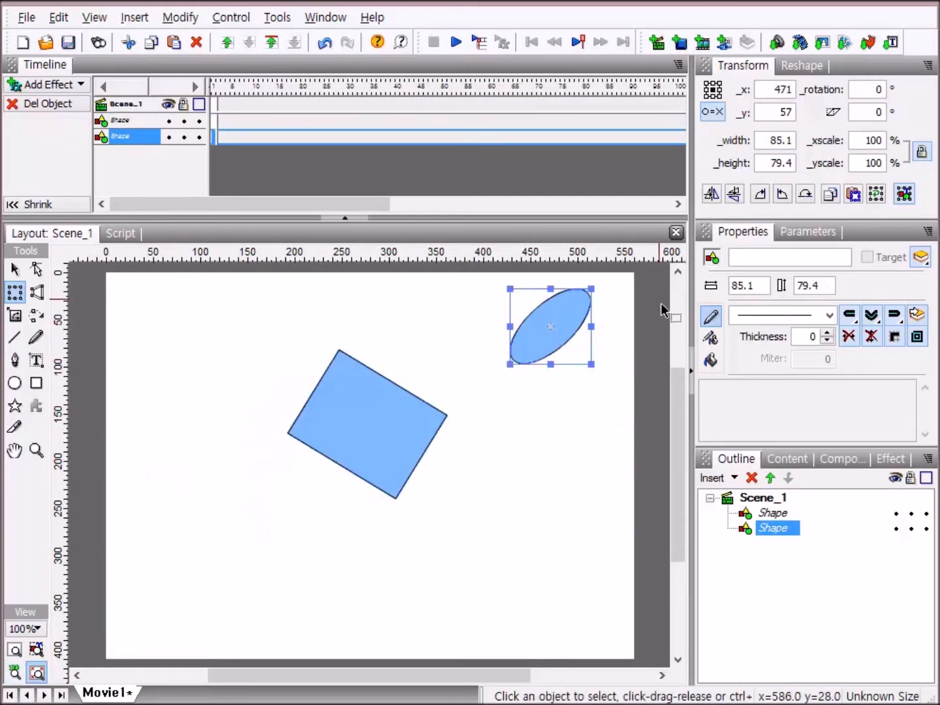
{"action": "left_click", "coordinate": [14, 269]}
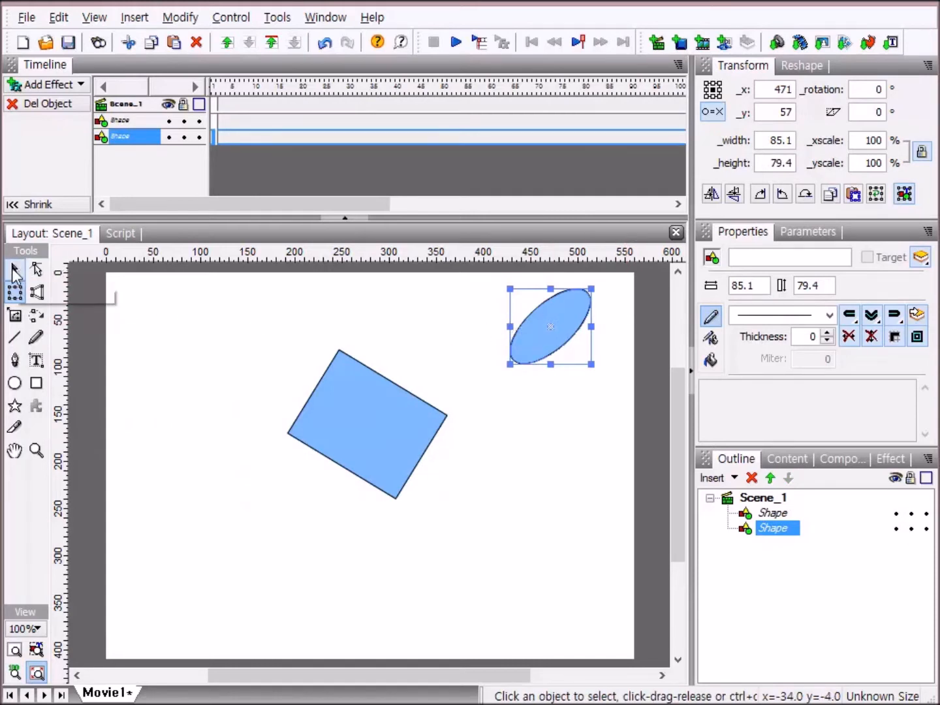
{"action": "left_click_drag", "start_coordinate": [574, 315], "coordinate": [551, 375]}
{"action": "left_click", "coordinate": [420, 425]}
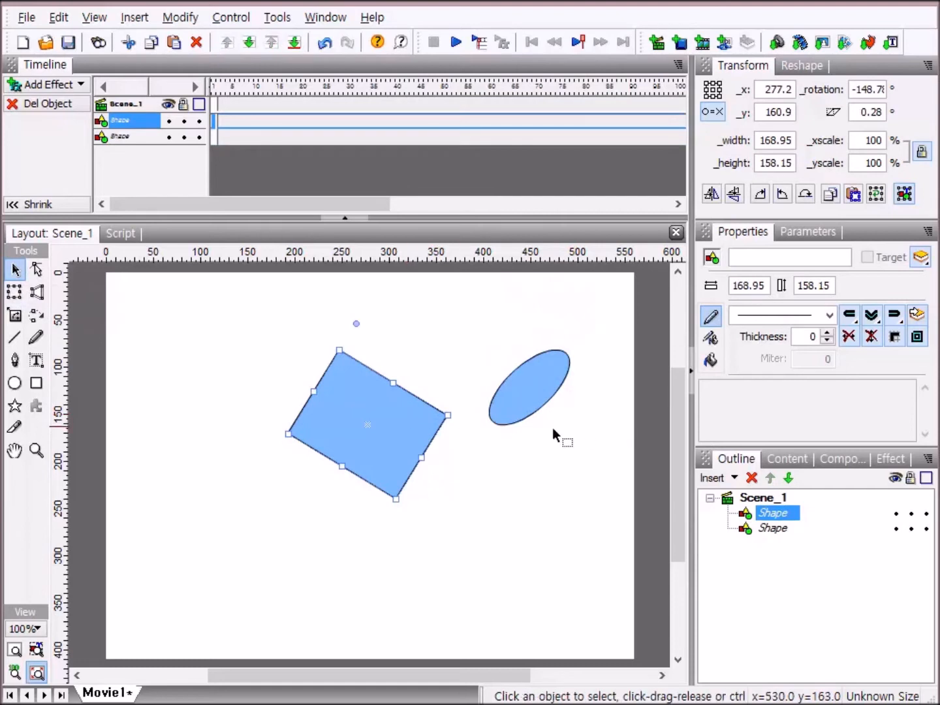
{"action": "left_click", "coordinate": [530, 397]}
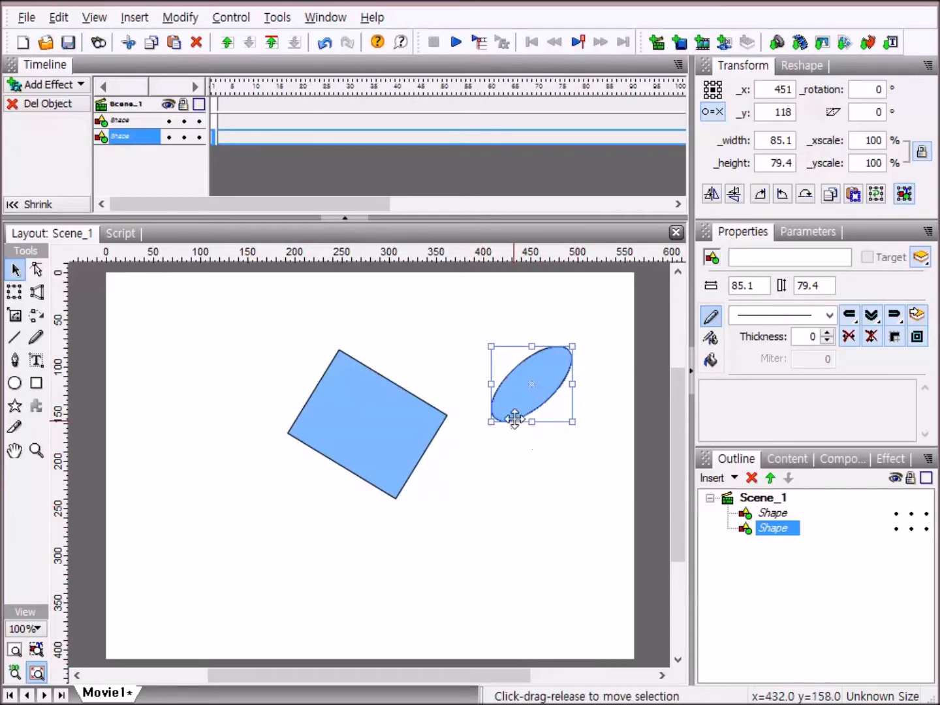
- Select the rectangle and the ellipse together and delete both from the scene
{"action": "left_click_drag", "start_coordinate": [195, 298], "coordinate": [591, 532]}
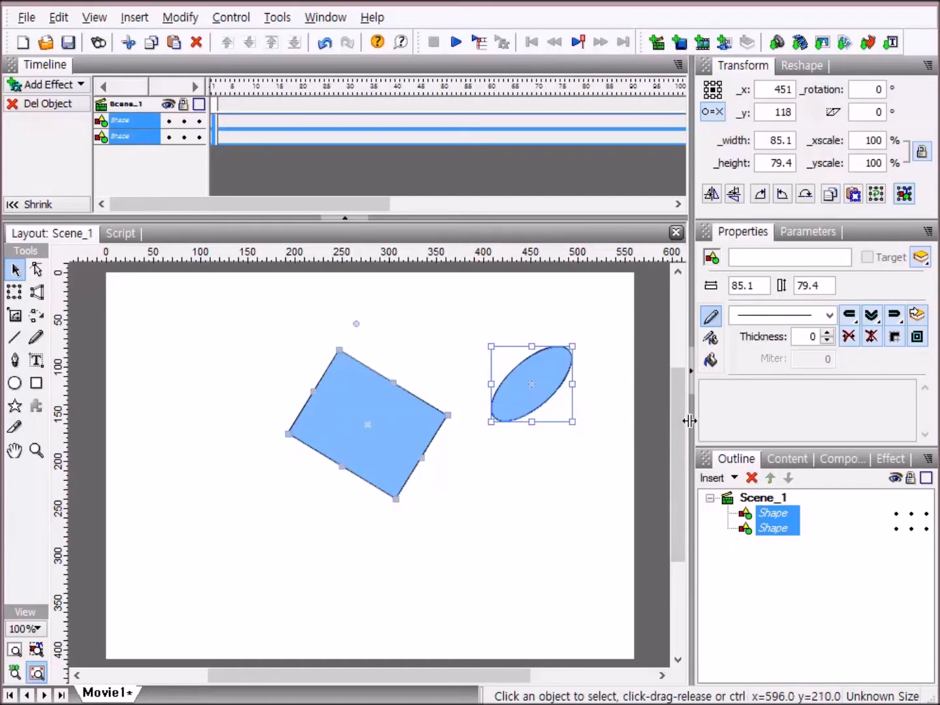
{"action": "key", "text": "Delete"}
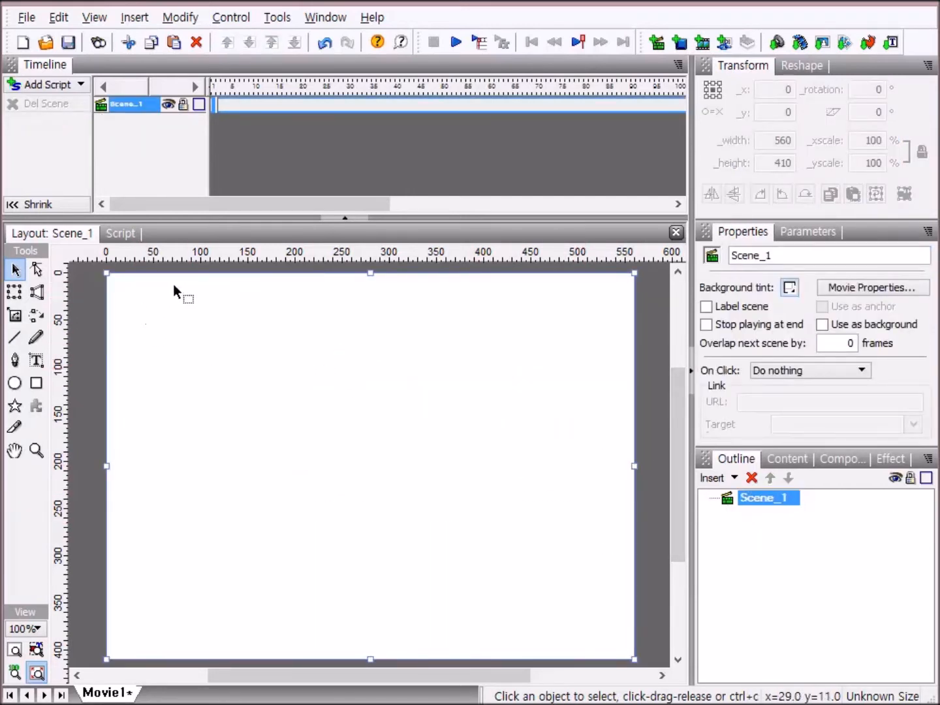
{"action": "left_click", "coordinate": [20, 269]}
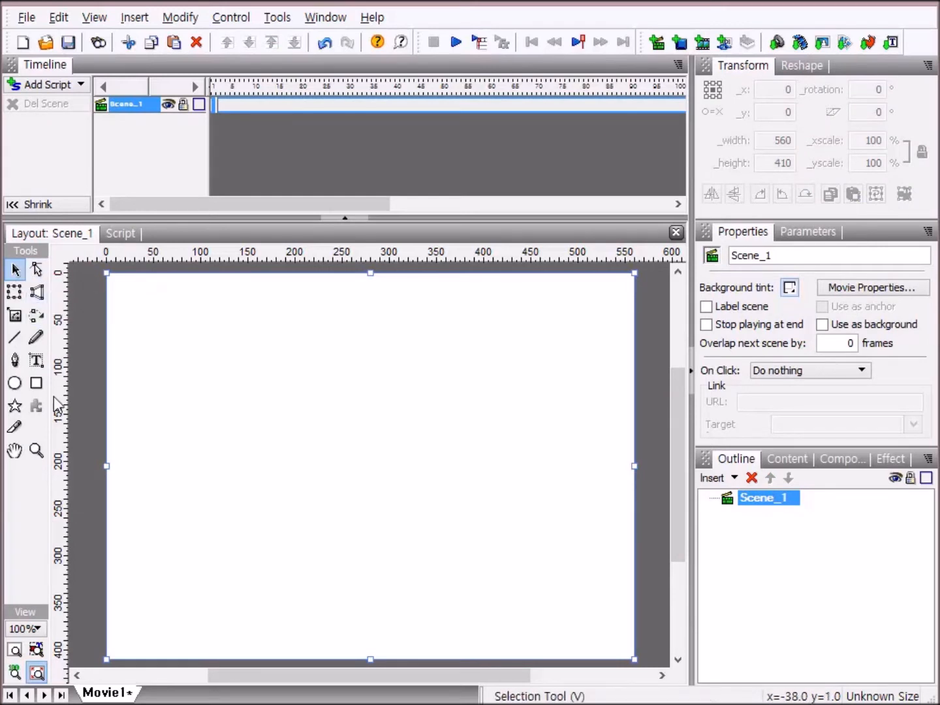
- Draw an ellipse about 113 by 115 centred at about x 188, y 113, and return to the Selection tool
{"action": "left_click", "coordinate": [16, 387]}
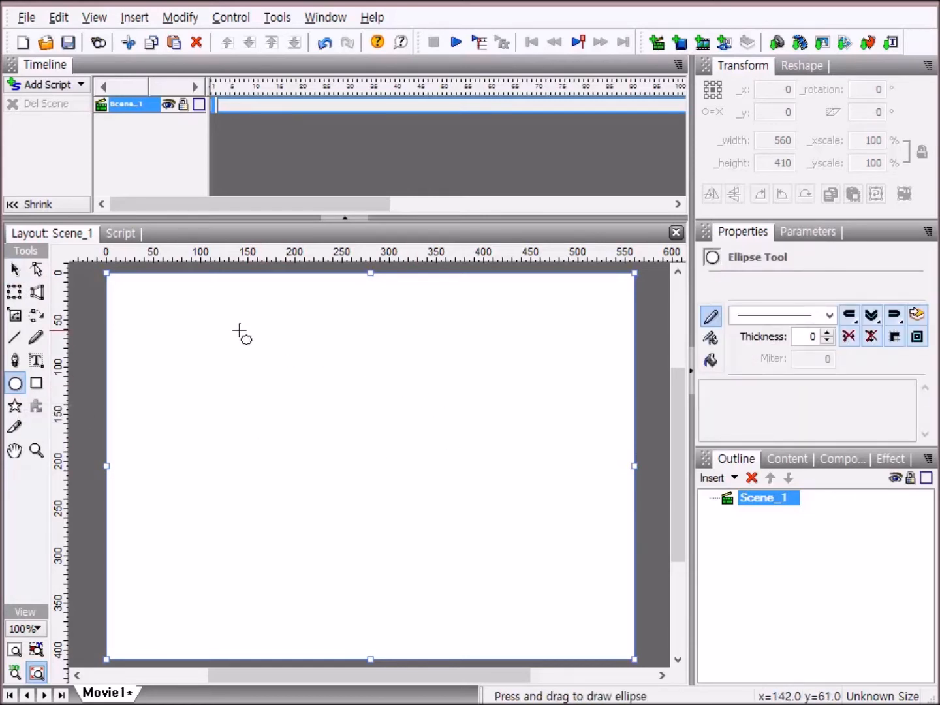
{"action": "left_click_drag", "start_coordinate": [229, 325], "coordinate": [337, 432]}
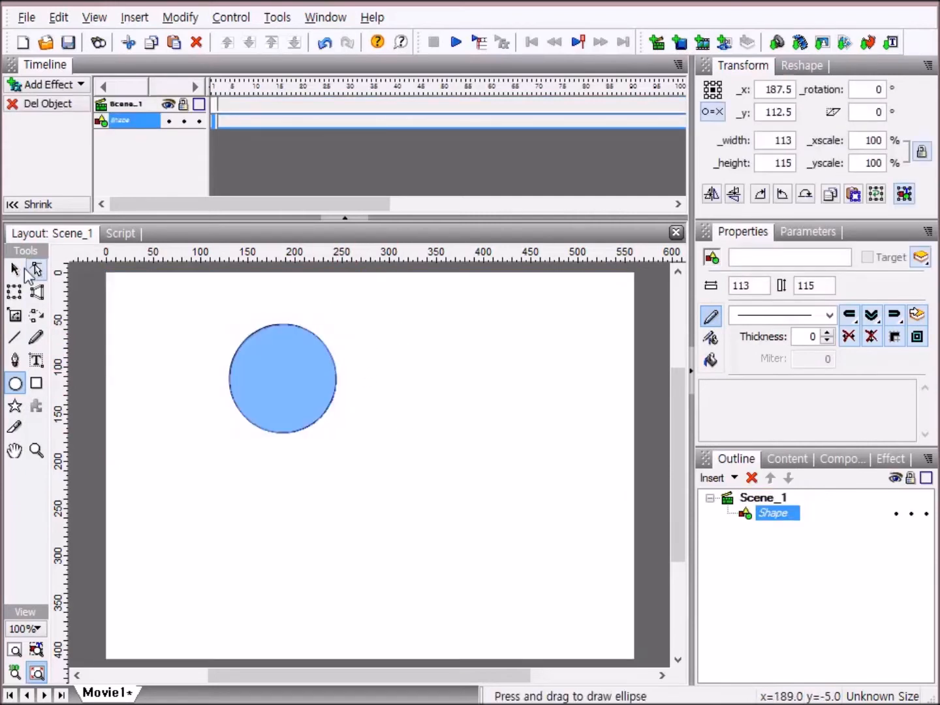
{"action": "left_click", "coordinate": [15, 268]}
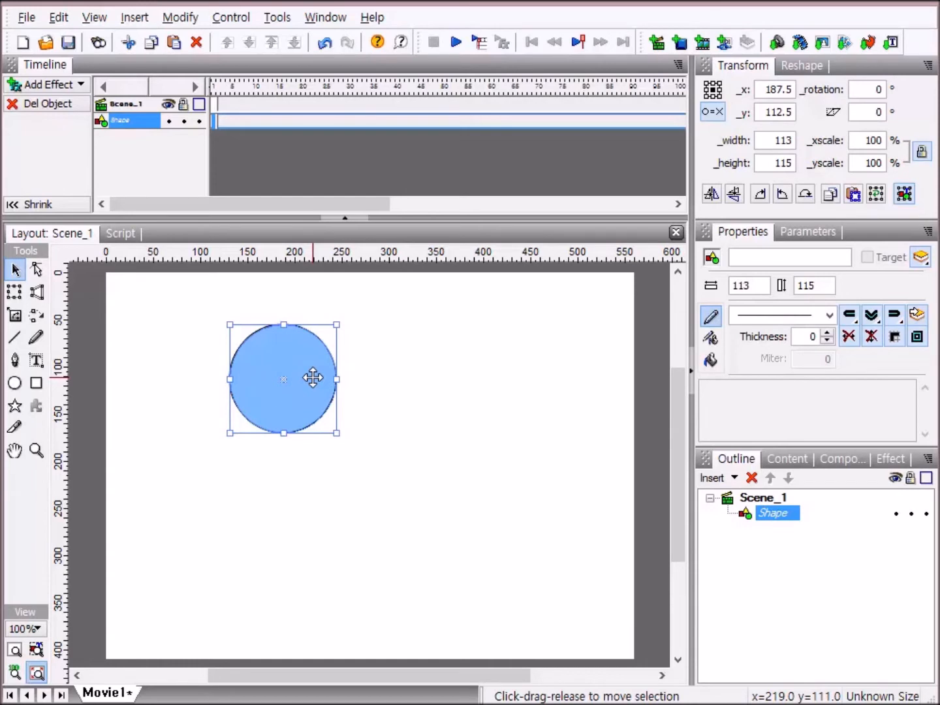
- Make two copies of the circle, one beside it and one at about x 470, y 236, and delete both copies
{"action": "left_click_drag", "start_coordinate": [313, 378], "coordinate": [581, 491]}
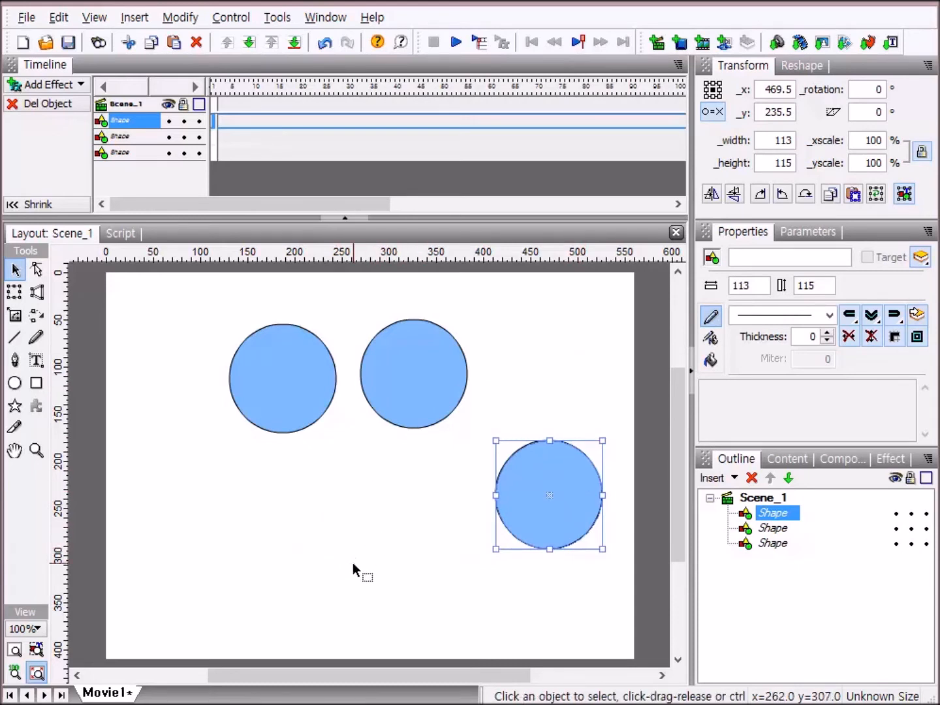
{"action": "left_click_drag", "start_coordinate": [364, 569], "coordinate": [585, 368]}
{"action": "key", "text": "Delete"}
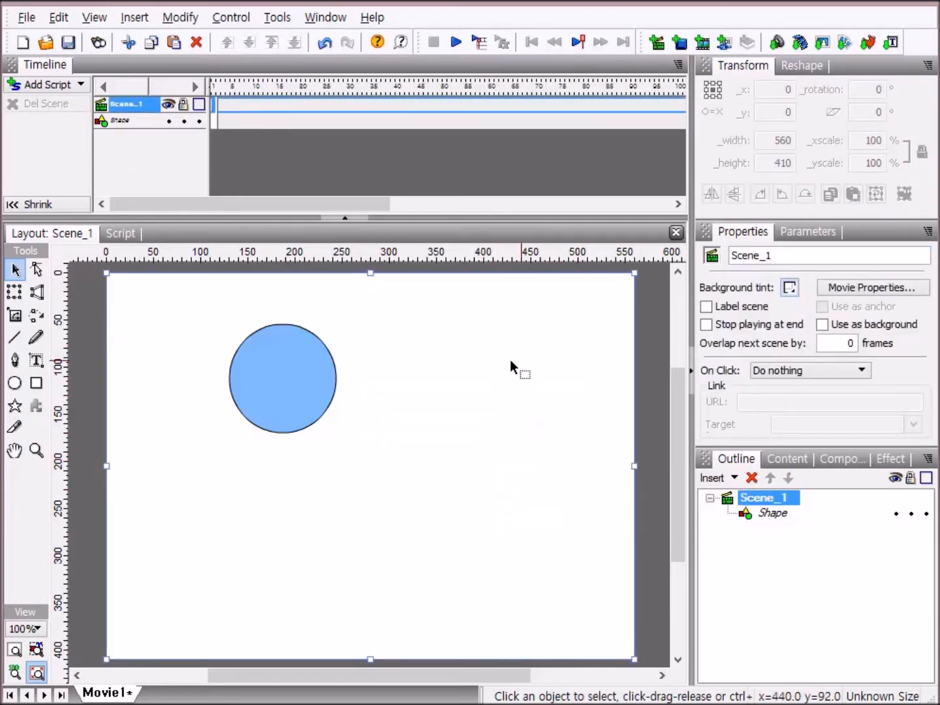
- Copy the circle to the scene's centre at x 280, y 205, and move the original to about x 101, y 66
{"action": "left_click", "coordinate": [297, 369]}
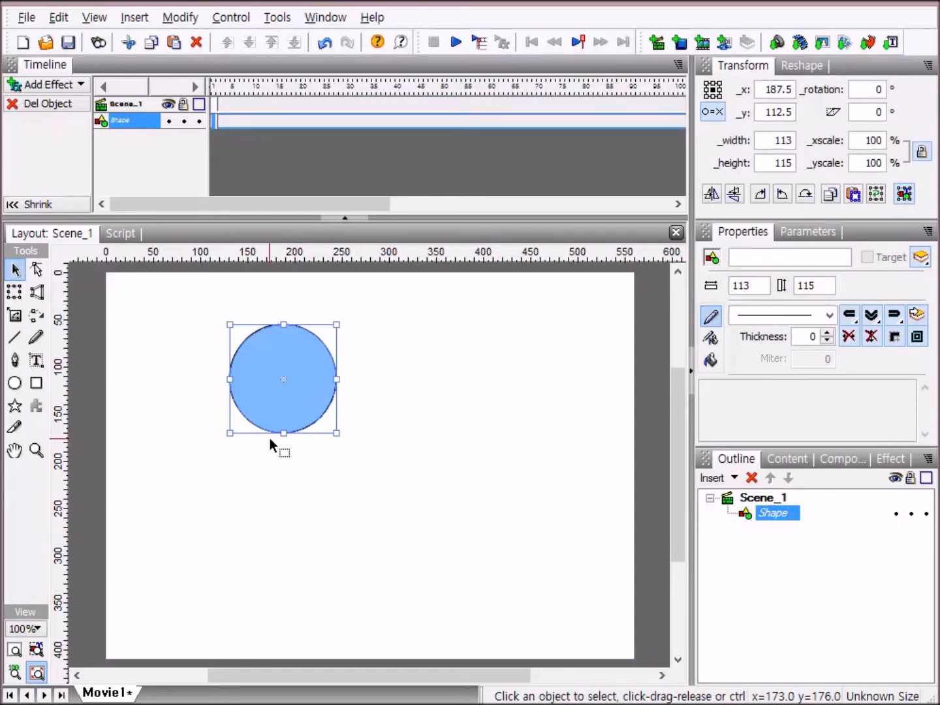
{"action": "key", "text": "ctrl+d"}
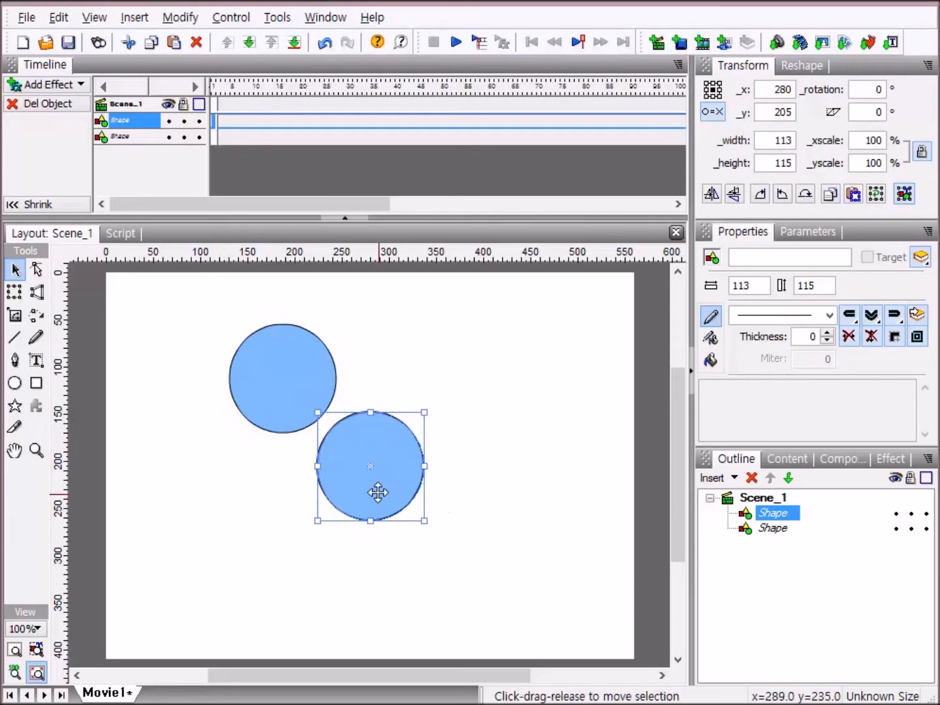
{"action": "left_click", "coordinate": [312, 377]}
{"action": "left_click_drag", "start_coordinate": [312, 378], "coordinate": [230, 333]}
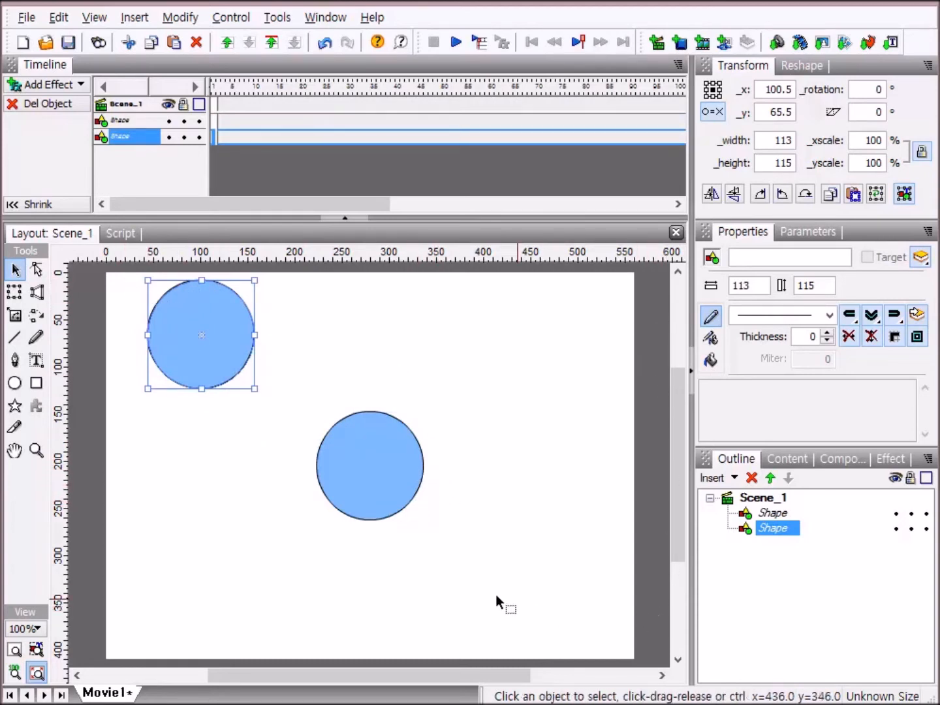
- Select the circle at the scene's centre and paste another copy directly over it
{"action": "left_click", "coordinate": [382, 474]}
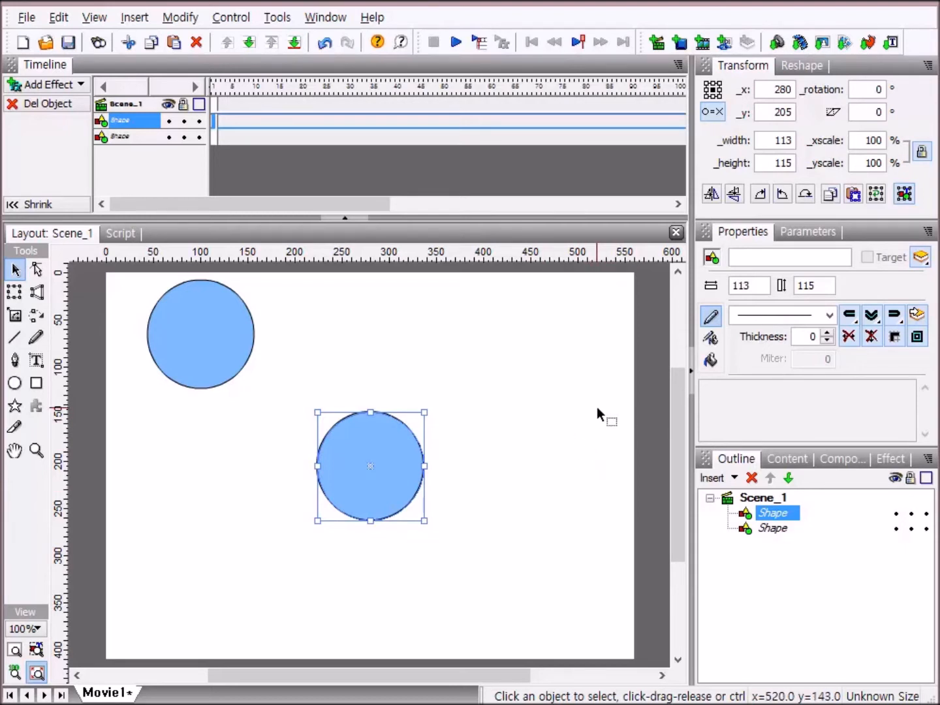
{"action": "key", "text": "ctrl+v"}
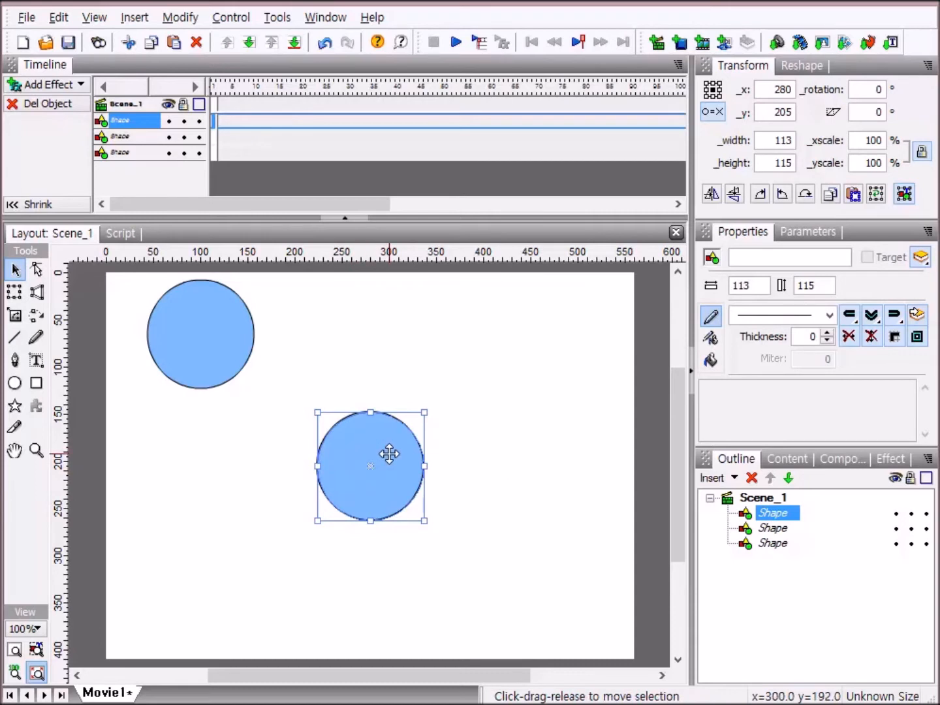
- Move the pasted circle to about x 453, y 172, and clear the selection
{"action": "left_click_drag", "start_coordinate": [388, 454], "coordinate": [546, 432]}
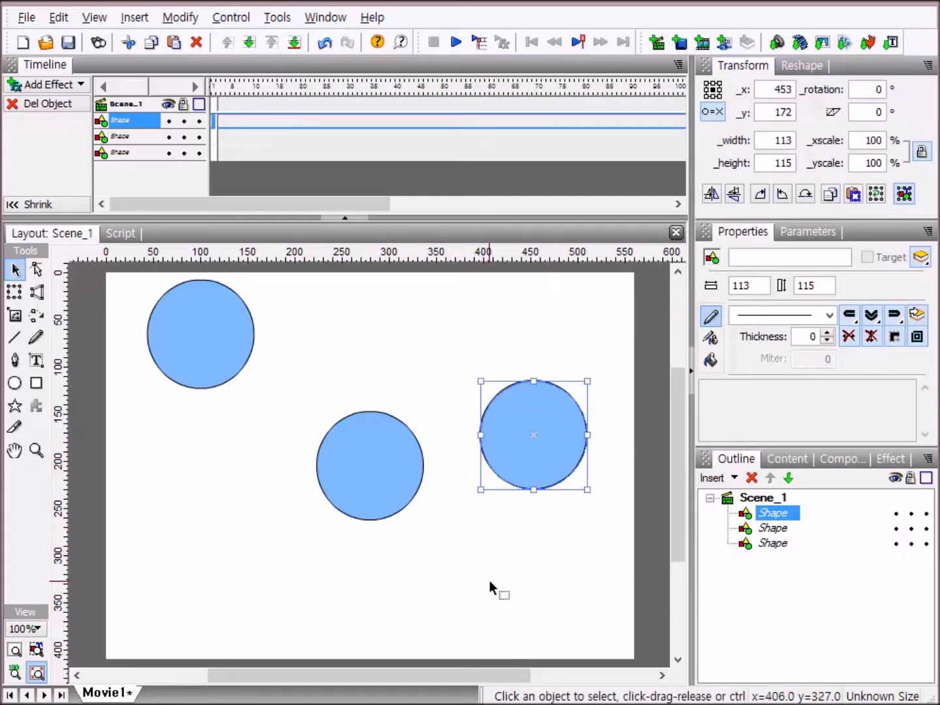
{"action": "left_click", "coordinate": [456, 561]}
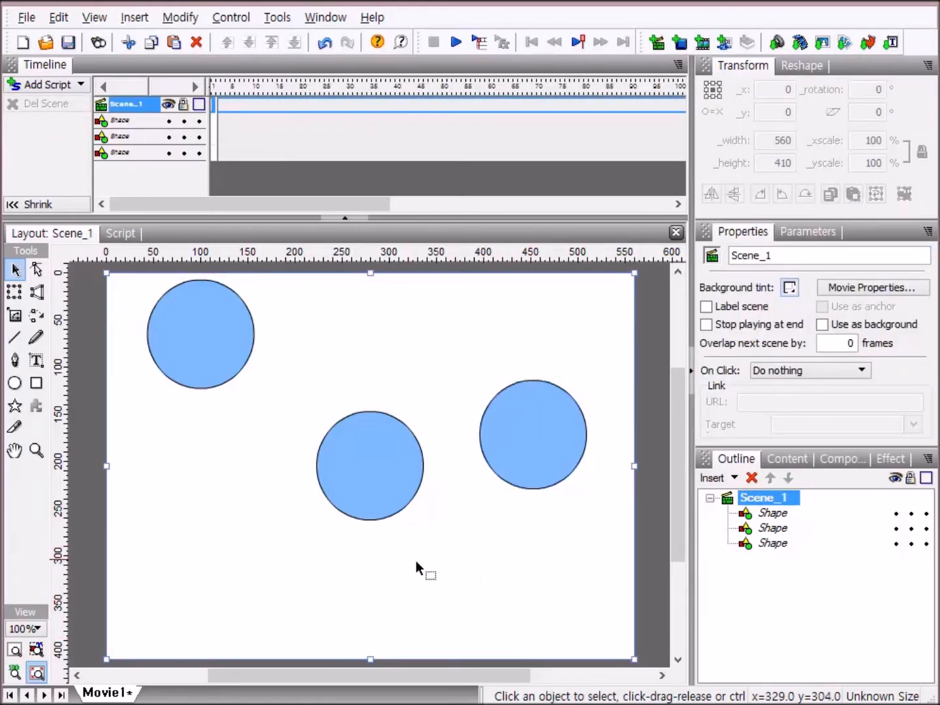
- Select the two lower circles together, narrow both to about 107.5 wide, and shift them slightly down and to the left
{"action": "left_click", "coordinate": [541, 436]}
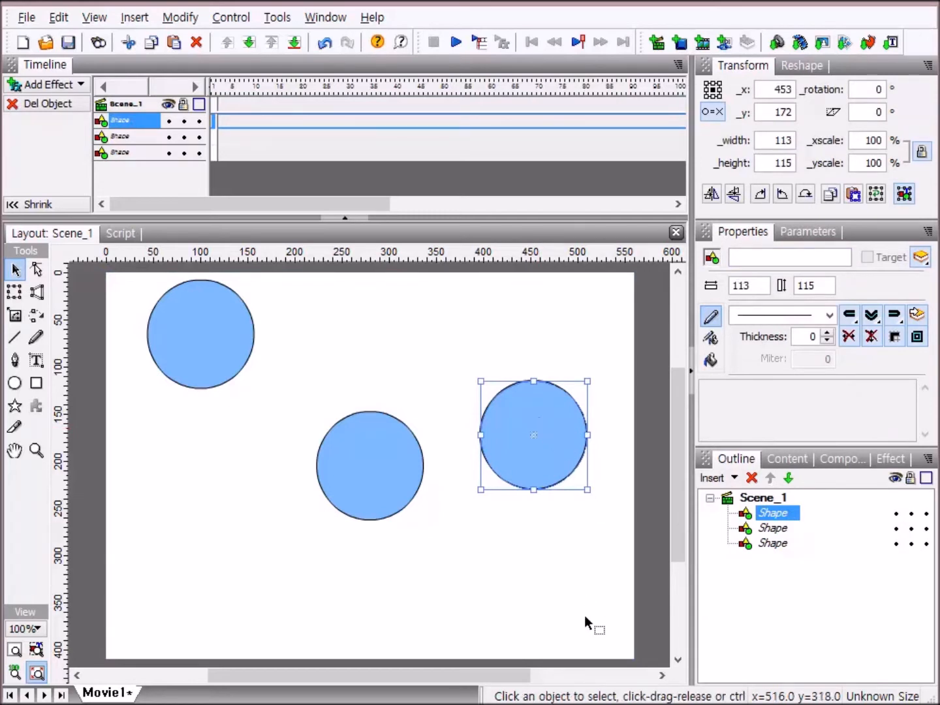
{"action": "left_click", "coordinate": [390, 475], "text": "shift"}
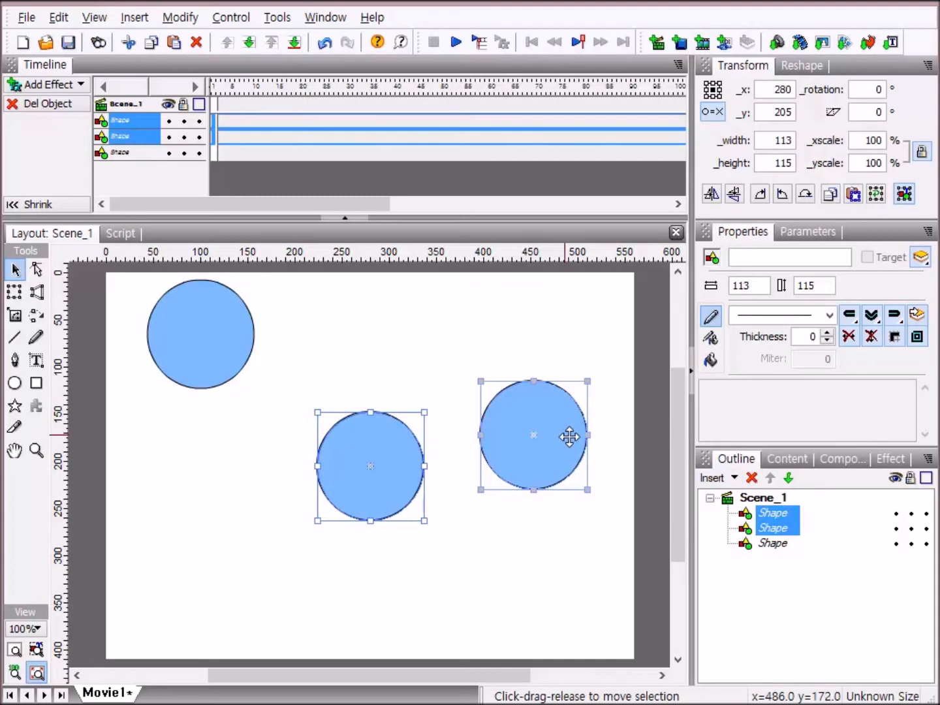
{"action": "mouse_move", "coordinate": [587, 439]}
{"action": "left_mouse_down"}
{"action": "mouse_move", "coordinate": [371, 489]}
{"action": "mouse_move", "coordinate": [555, 487]}
{"action": "mouse_move", "coordinate": [650, 474]}
{"action": "mouse_move", "coordinate": [617, 415]}
{"action": "mouse_move", "coordinate": [432, 386]}
{"action": "mouse_move", "coordinate": [596, 443]}
{"action": "mouse_move", "coordinate": [581, 445]}
{"action": "mouse_move", "coordinate": [590, 455]}
{"action": "left_mouse_up"}
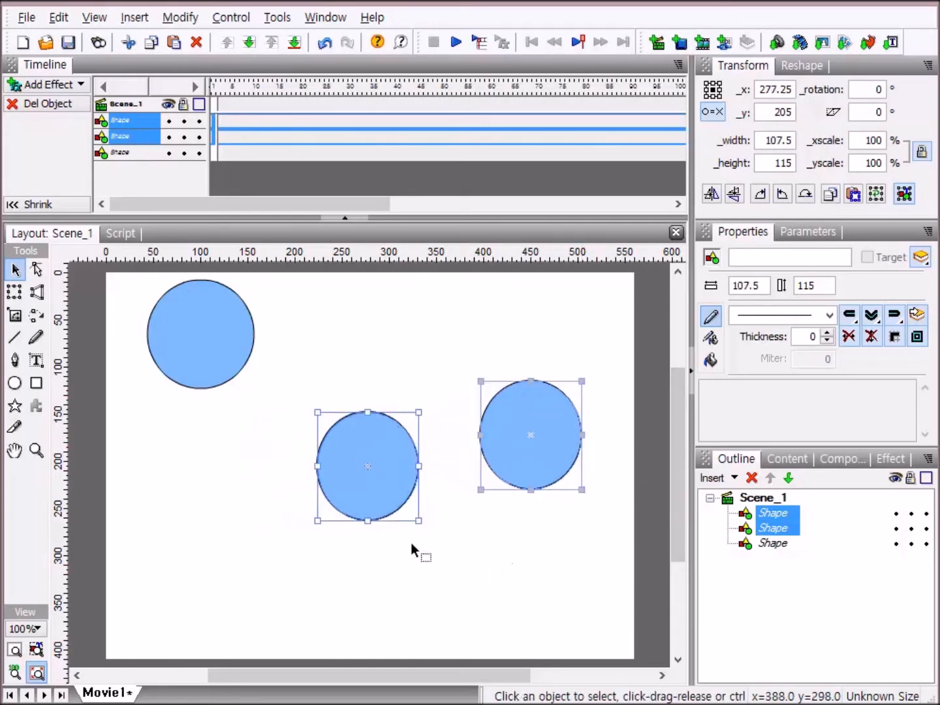
{"action": "mouse_move", "coordinate": [531, 412]}
{"action": "left_mouse_down"}
{"action": "mouse_move", "coordinate": [431, 418]}
{"action": "mouse_move", "coordinate": [508, 596]}
{"action": "mouse_move", "coordinate": [583, 416]}
{"action": "mouse_move", "coordinate": [467, 541]}
{"action": "mouse_move", "coordinate": [520, 420]}
{"action": "left_mouse_up"}
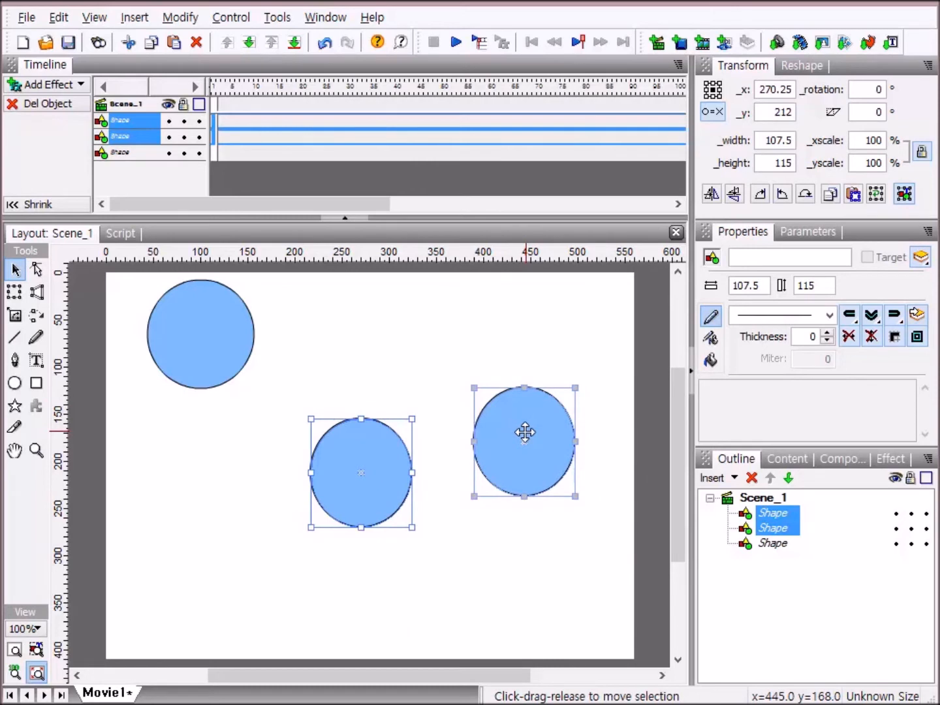
- Add the uppermost circle to the two already selected, and clear the selection
{"action": "left_click", "coordinate": [219, 350], "text": "shift"}
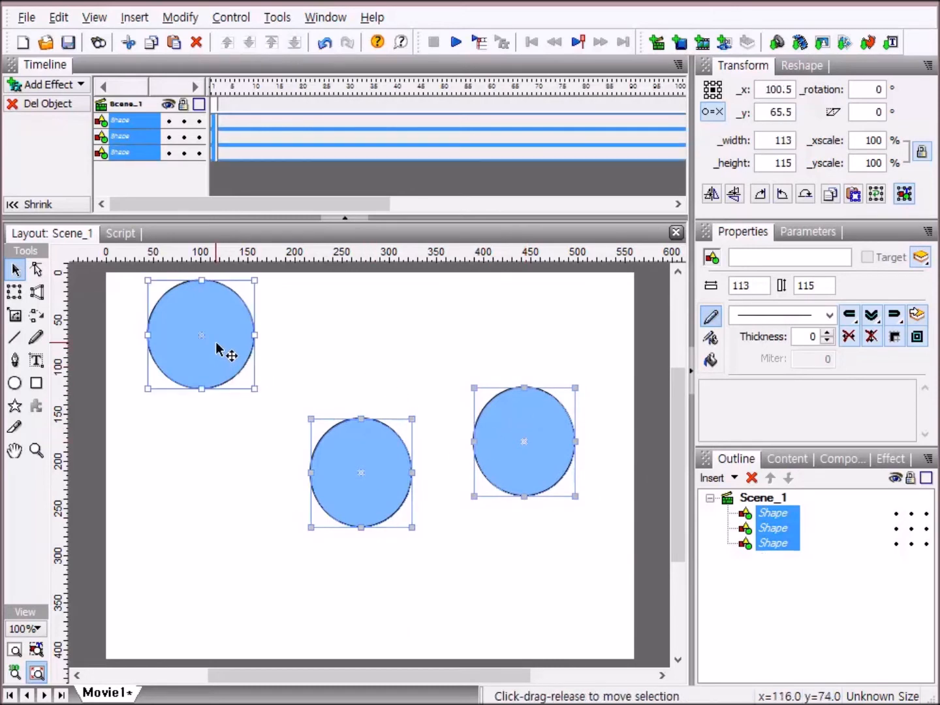
{"action": "left_click", "coordinate": [444, 560]}
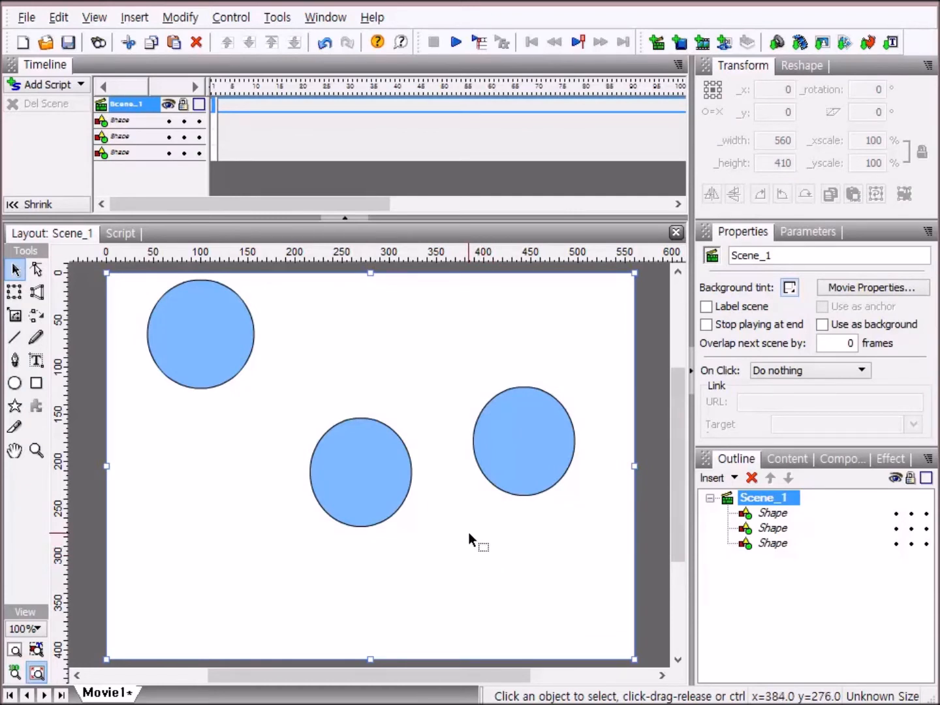
- Area-select the rightmost circle alone, the two lower circles together, and all three circles, and clear the selection
{"action": "left_click_drag", "start_coordinate": [467, 532], "coordinate": [601, 423]}
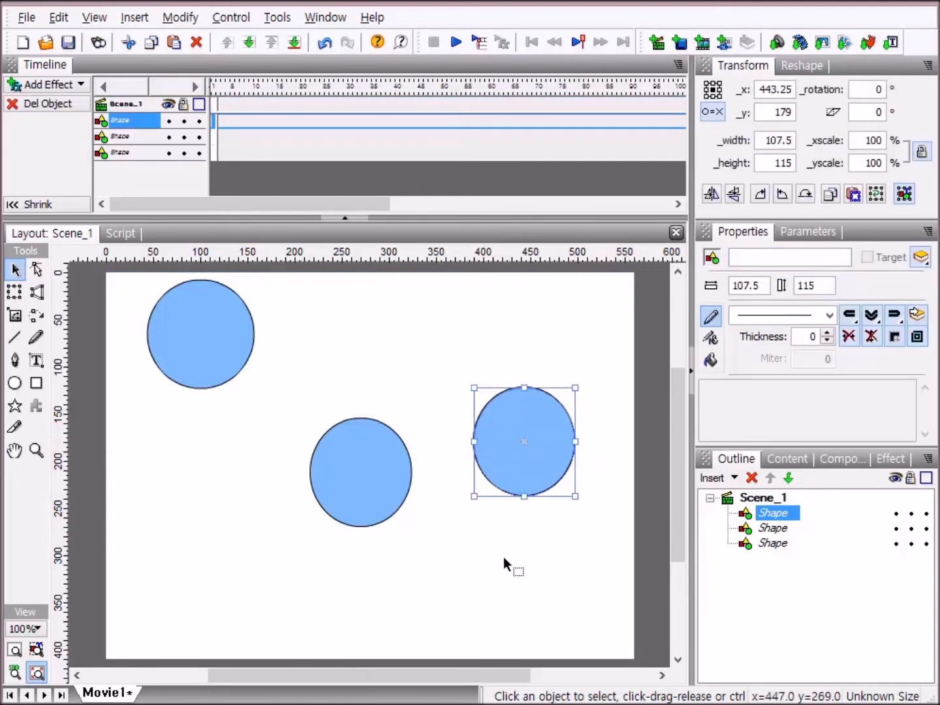
{"action": "left_click", "coordinate": [341, 561]}
{"action": "left_click_drag", "start_coordinate": [336, 563], "coordinate": [573, 439]}
{"action": "left_click", "coordinate": [301, 580]}
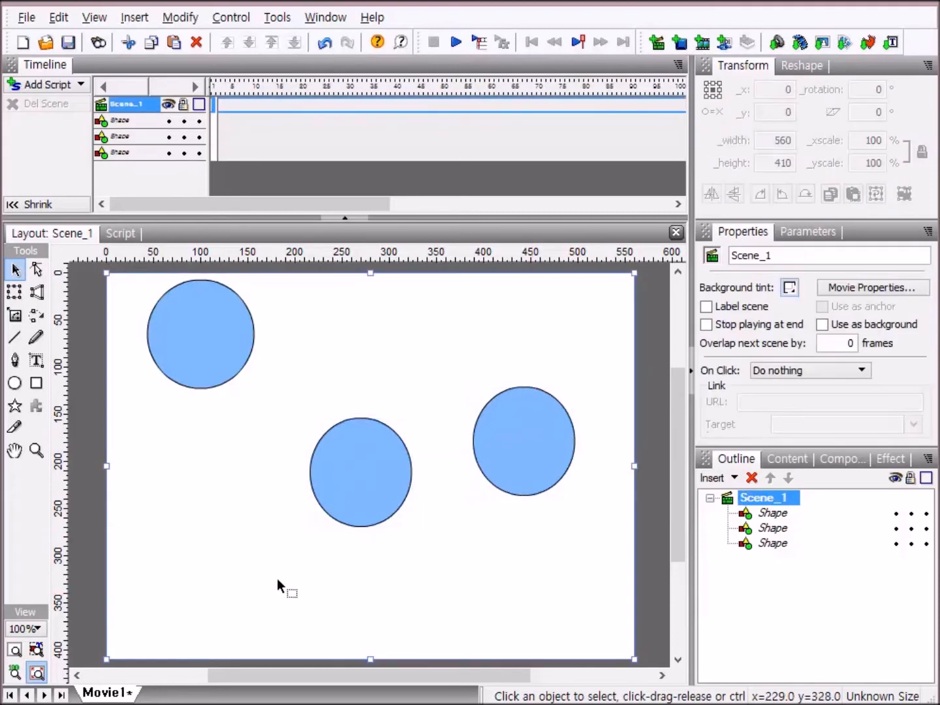
{"action": "left_click_drag", "start_coordinate": [135, 591], "coordinate": [632, 316]}
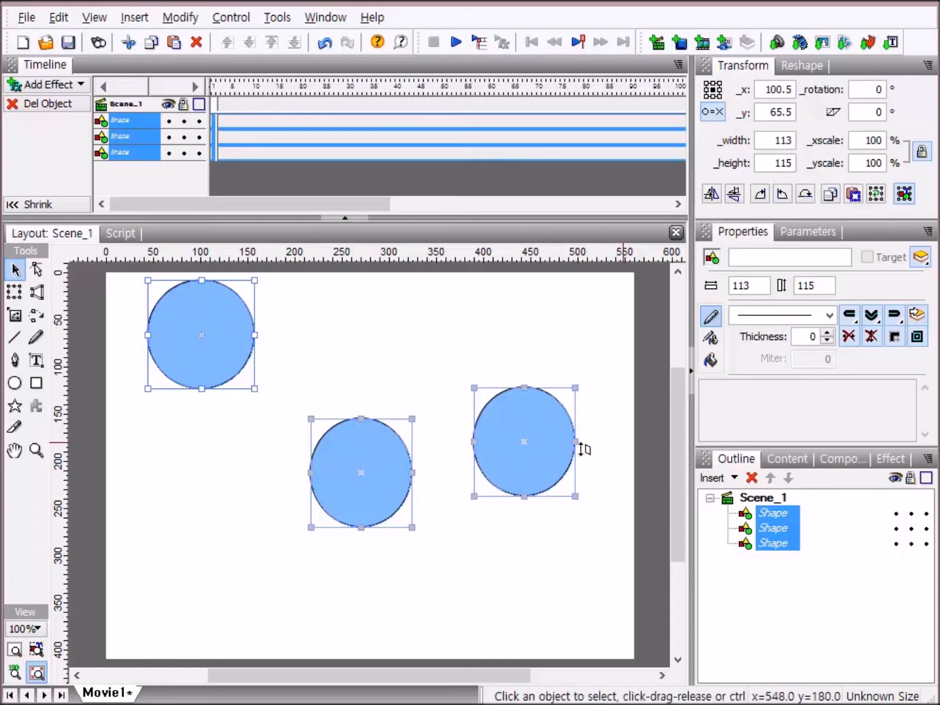
{"action": "right_click", "coordinate": [228, 345]}
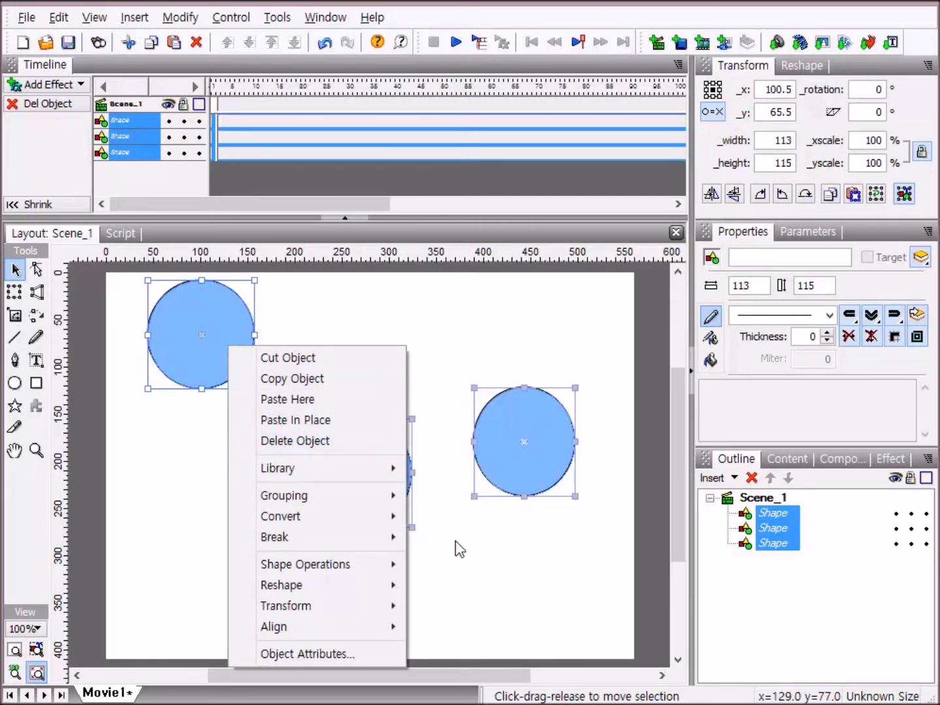
{"action": "left_click", "coordinate": [479, 554]}
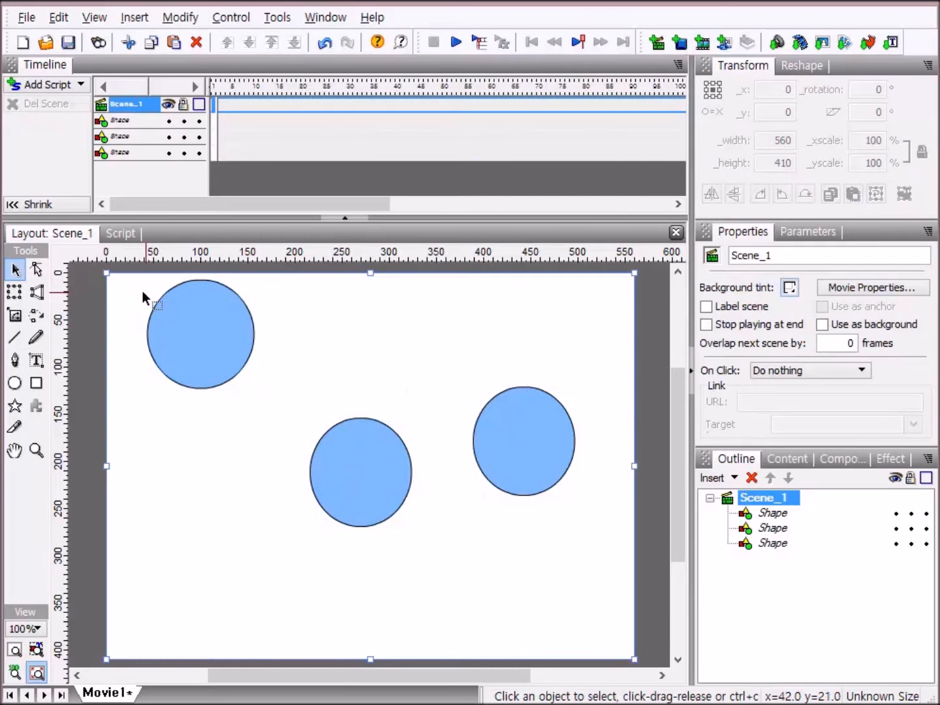
- Move the uppermost circle to about x 150.5, y 102.5
{"action": "left_click", "coordinate": [189, 321]}
{"action": "left_click_drag", "start_coordinate": [380, 427], "coordinate": [559, 537]}
{"action": "left_click_drag", "start_coordinate": [249, 371], "coordinate": [246, 366]}
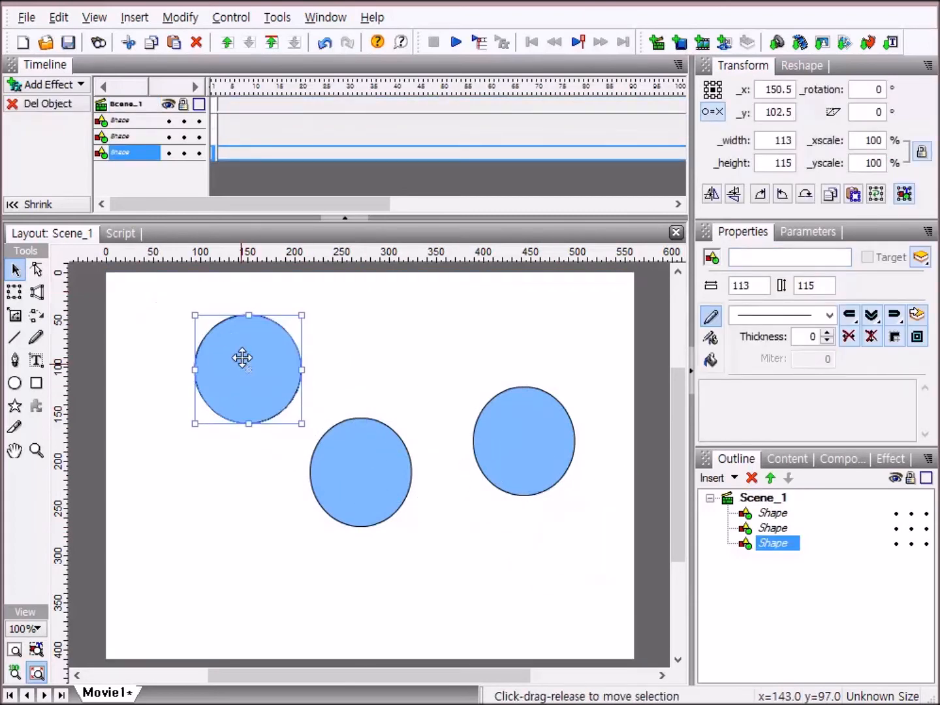
- Area-select all three circles and delete them from the scene
{"action": "left_click_drag", "start_coordinate": [149, 331], "coordinate": [592, 578]}
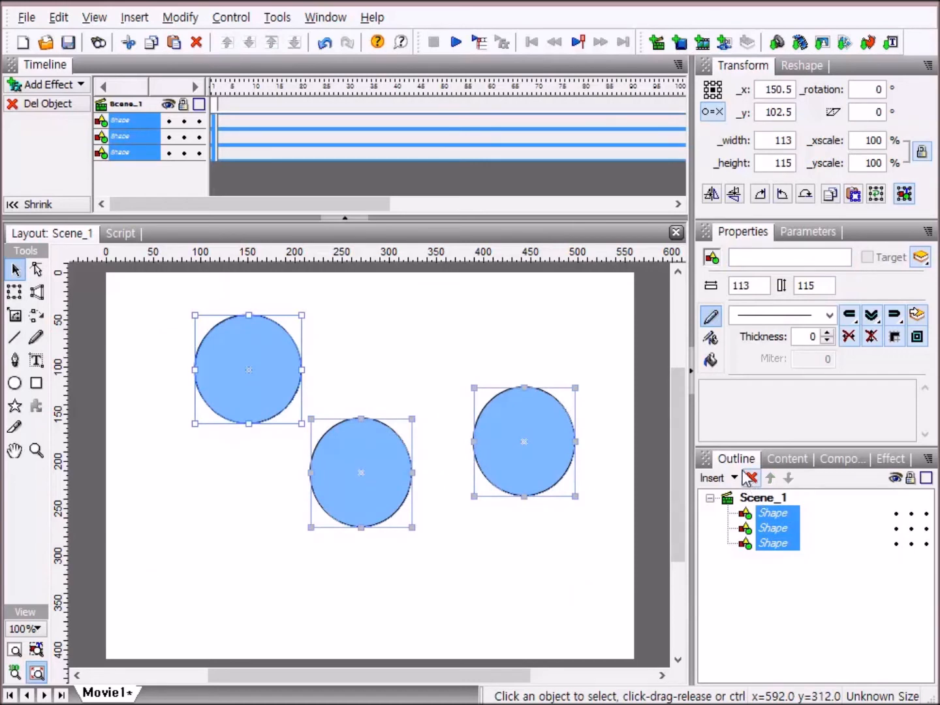
{"action": "right_click", "coordinate": [775, 530]}
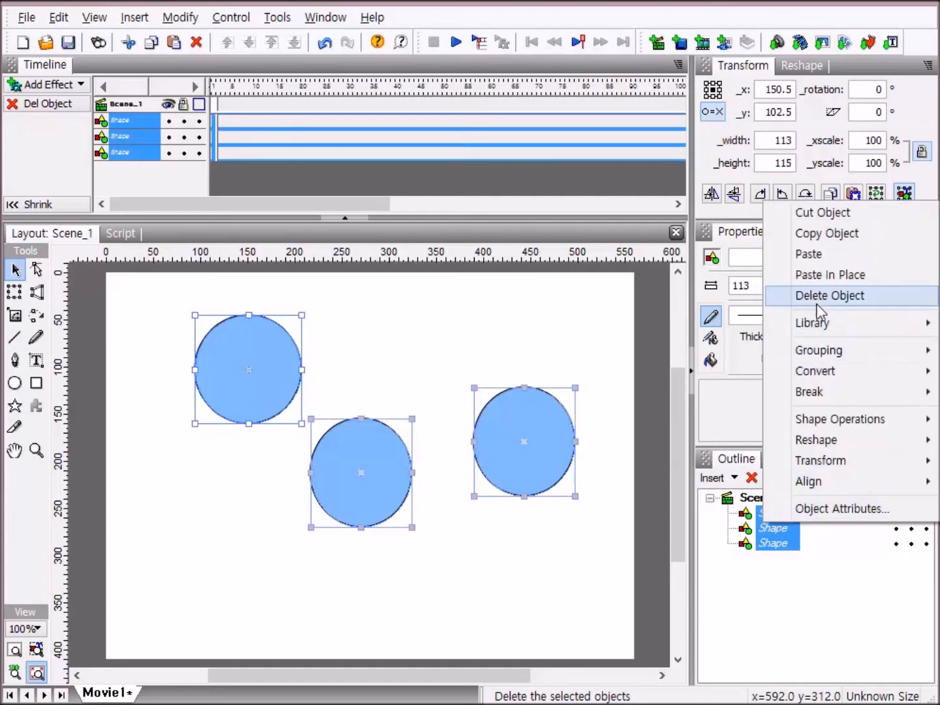
{"action": "left_click", "coordinate": [876, 302]}
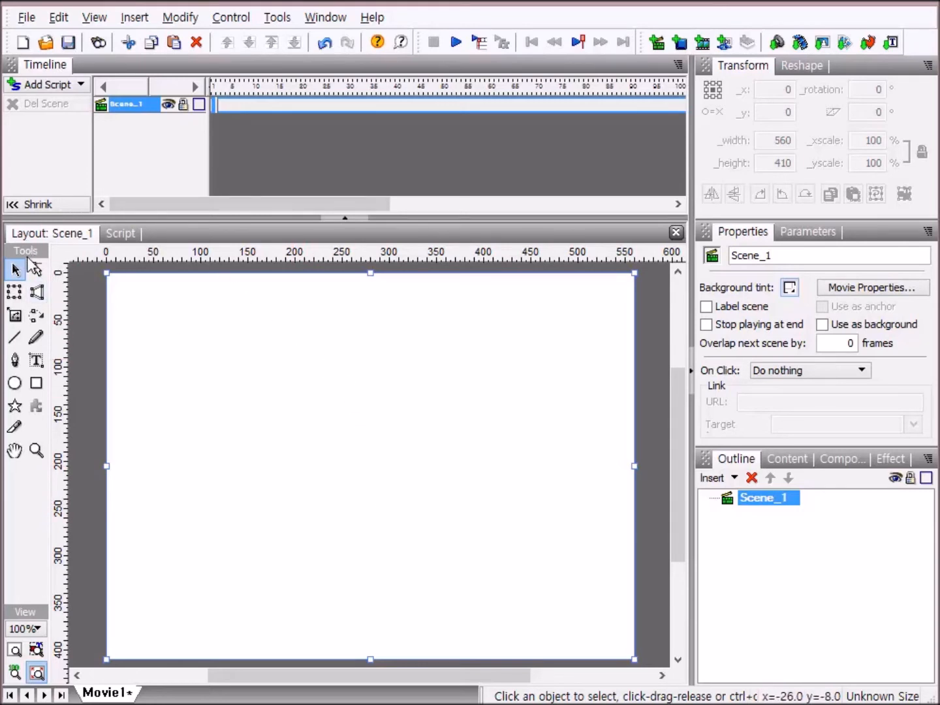
- Draw five straight lines crossing each other at different angles with the Line tool
{"action": "left_click", "coordinate": [25, 340]}
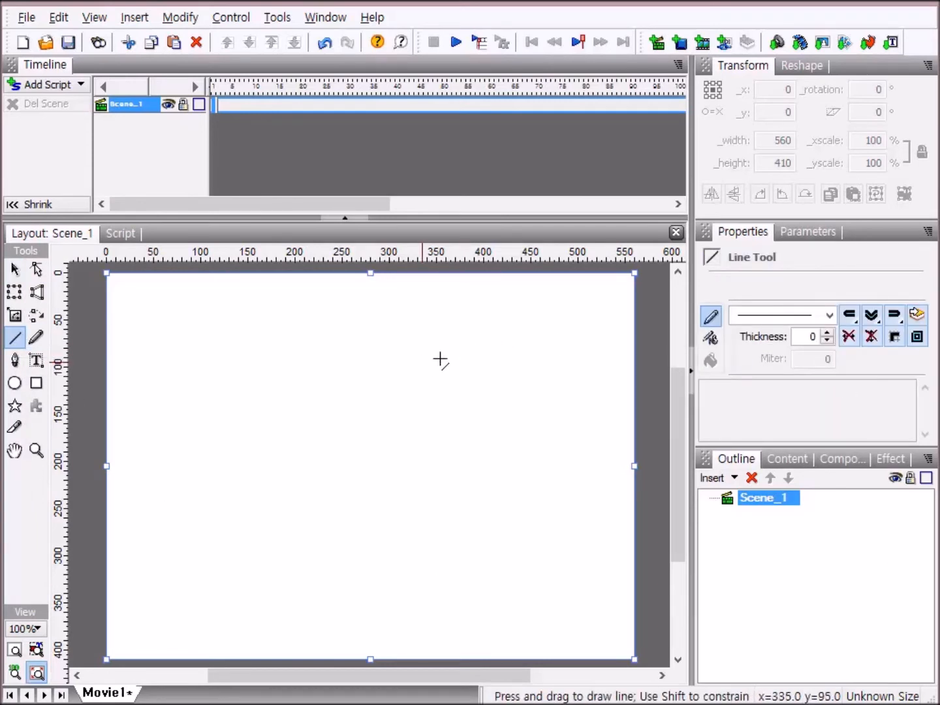
{"action": "left_click_drag", "start_coordinate": [171, 328], "coordinate": [518, 351]}
{"action": "left_click_drag", "start_coordinate": [186, 403], "coordinate": [527, 299]}
{"action": "left_click_drag", "start_coordinate": [376, 358], "coordinate": [403, 466]}
{"action": "left_click_drag", "start_coordinate": [210, 440], "coordinate": [480, 410]}
{"action": "mouse_move", "coordinate": [197, 306]}
{"action": "left_mouse_down"}
{"action": "mouse_move", "coordinate": [313, 456]}
{"action": "mouse_move", "coordinate": [412, 544]}
{"action": "mouse_move", "coordinate": [485, 515]}
{"action": "mouse_move", "coordinate": [552, 386]}
{"action": "mouse_move", "coordinate": [476, 502]}
{"action": "mouse_move", "coordinate": [386, 544]}
{"action": "left_mouse_up"}
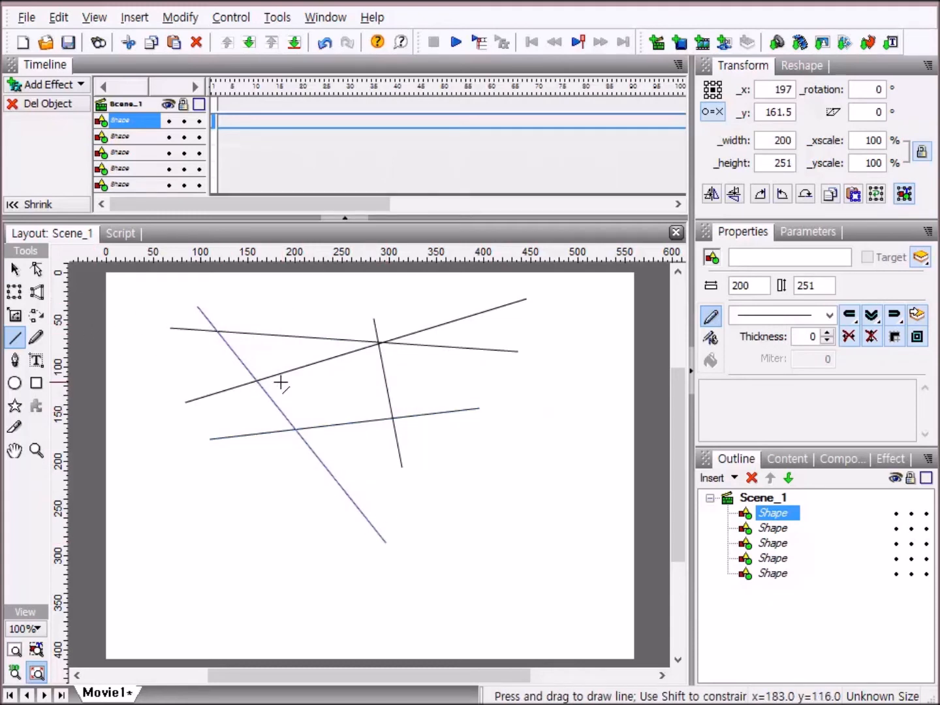
- Area-select all five crossing lines and delete them
{"action": "left_click", "coordinate": [15, 270]}
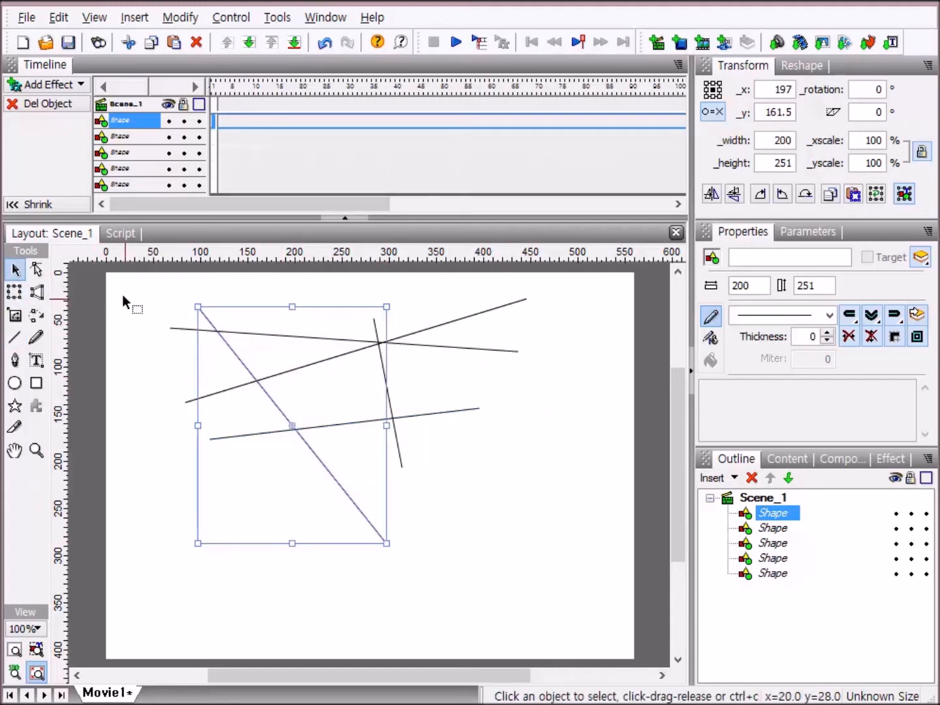
{"action": "left_click_drag", "start_coordinate": [124, 284], "coordinate": [606, 585]}
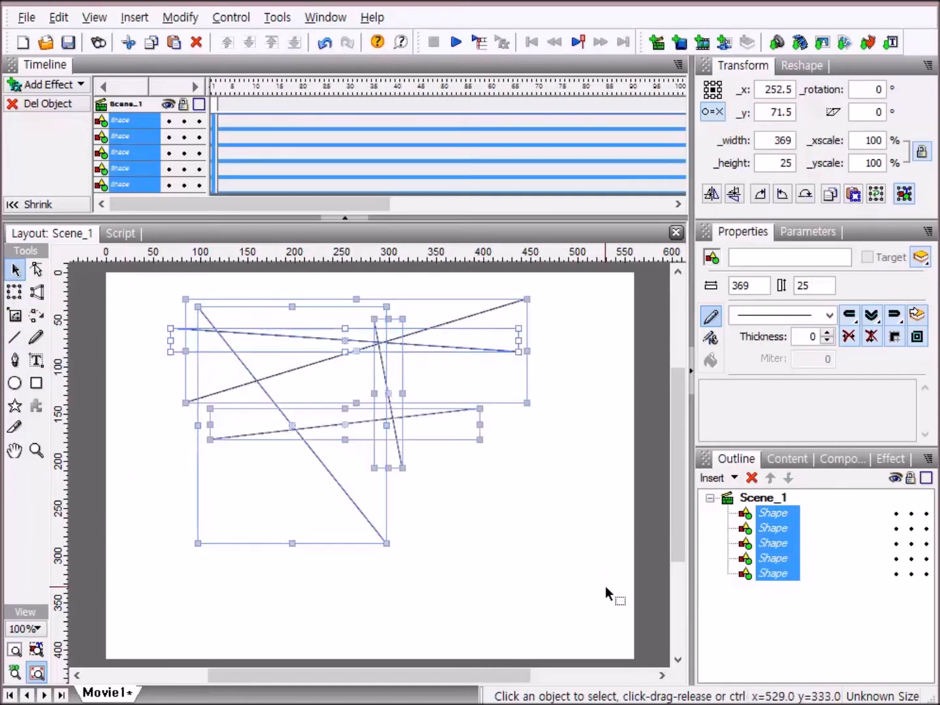
{"action": "key", "text": "Delete"}
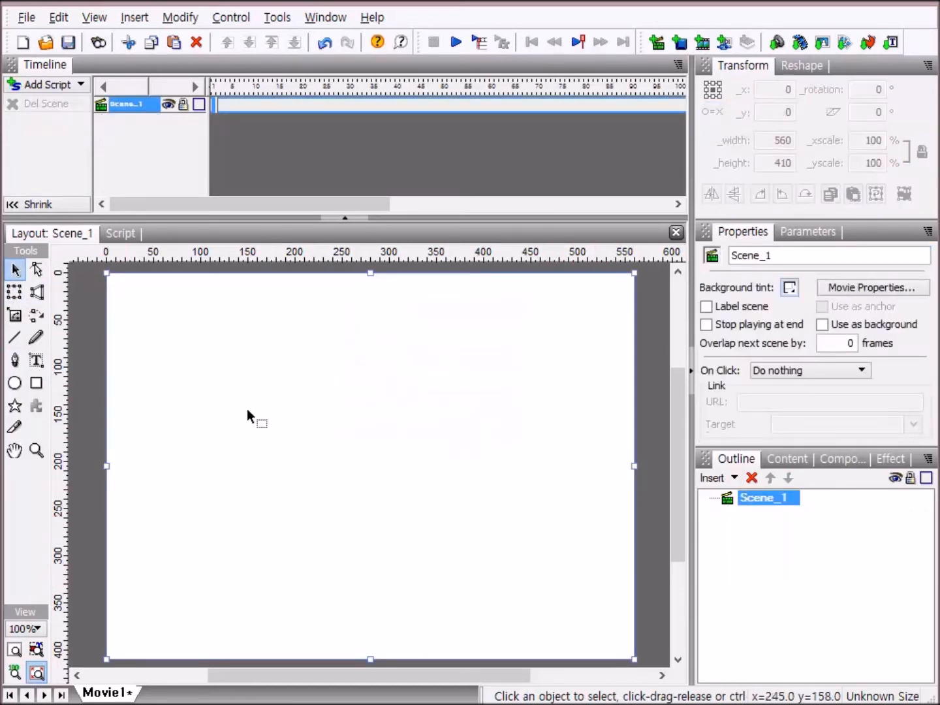
- Draw three angle-constrained lines: a horizontal about 361 long, a diagonal spanning about 276 by 276, and a vertical about 305 high
{"action": "left_click", "coordinate": [15, 338]}
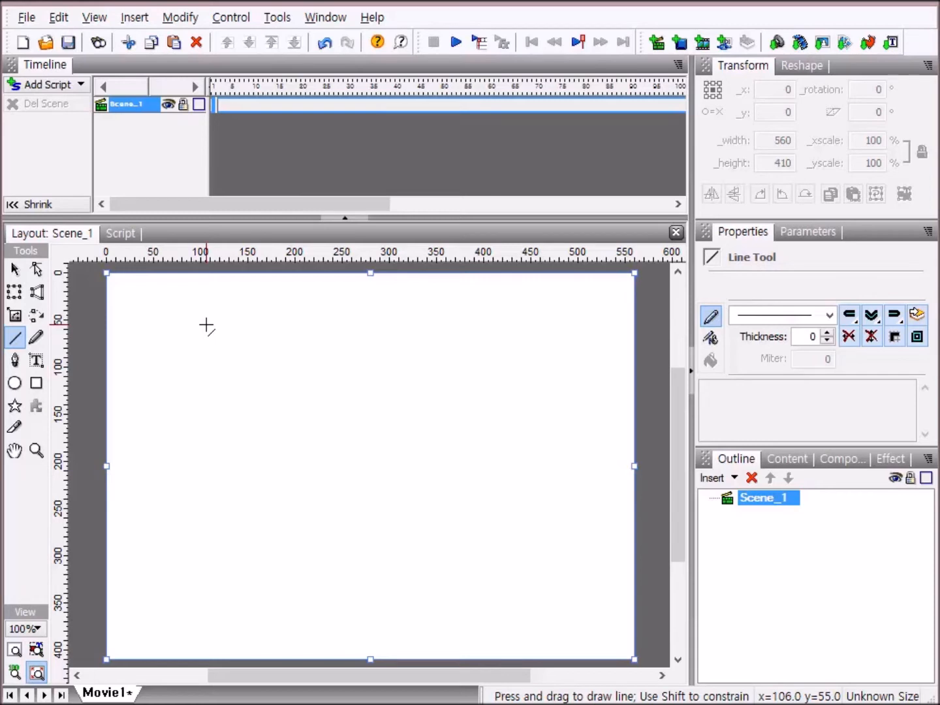
{"action": "mouse_move", "coordinate": [206, 325]}
{"action": "left_mouse_down"}
{"action": "mouse_move", "coordinate": [389, 325]}
{"action": "mouse_move", "coordinate": [402, 348]}
{"action": "mouse_move", "coordinate": [426, 322]}
{"action": "mouse_move", "coordinate": [447, 315]}
{"action": "mouse_move", "coordinate": [464, 337]}
{"action": "mouse_move", "coordinate": [477, 311]}
{"action": "mouse_move", "coordinate": [499, 309]}
{"action": "mouse_move", "coordinate": [513, 335]}
{"action": "mouse_move", "coordinate": [549, 324]}
{"action": "left_mouse_up"}
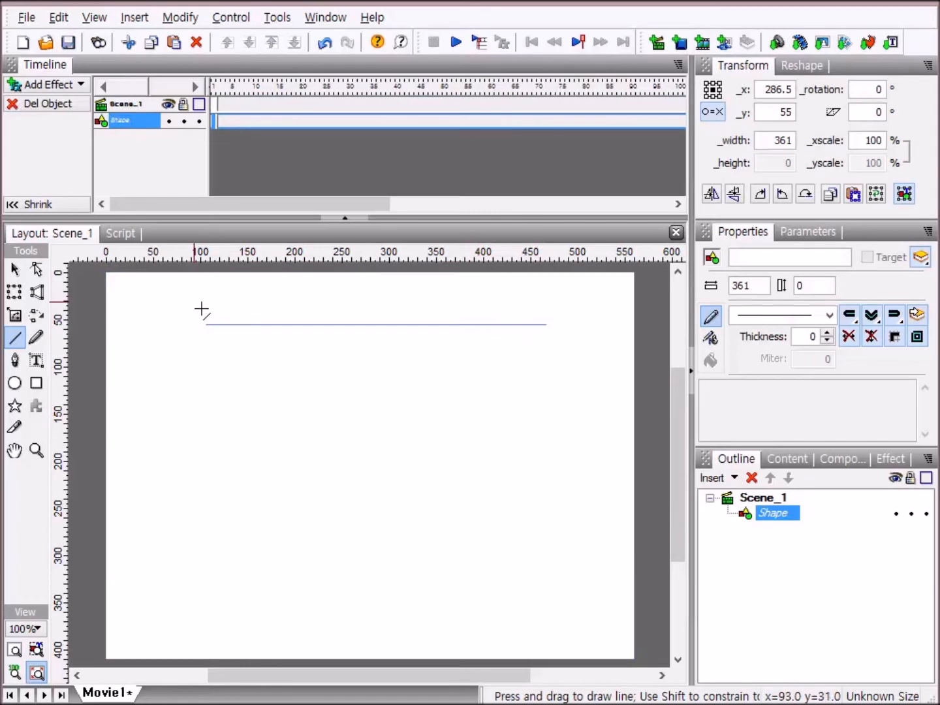
{"action": "mouse_move", "coordinate": [193, 310]}
{"action": "left_mouse_down"}
{"action": "mouse_move", "coordinate": [321, 420]}
{"action": "mouse_move", "coordinate": [340, 485]}
{"action": "mouse_move", "coordinate": [411, 526]}
{"action": "mouse_move", "coordinate": [454, 569]}
{"action": "left_mouse_up"}
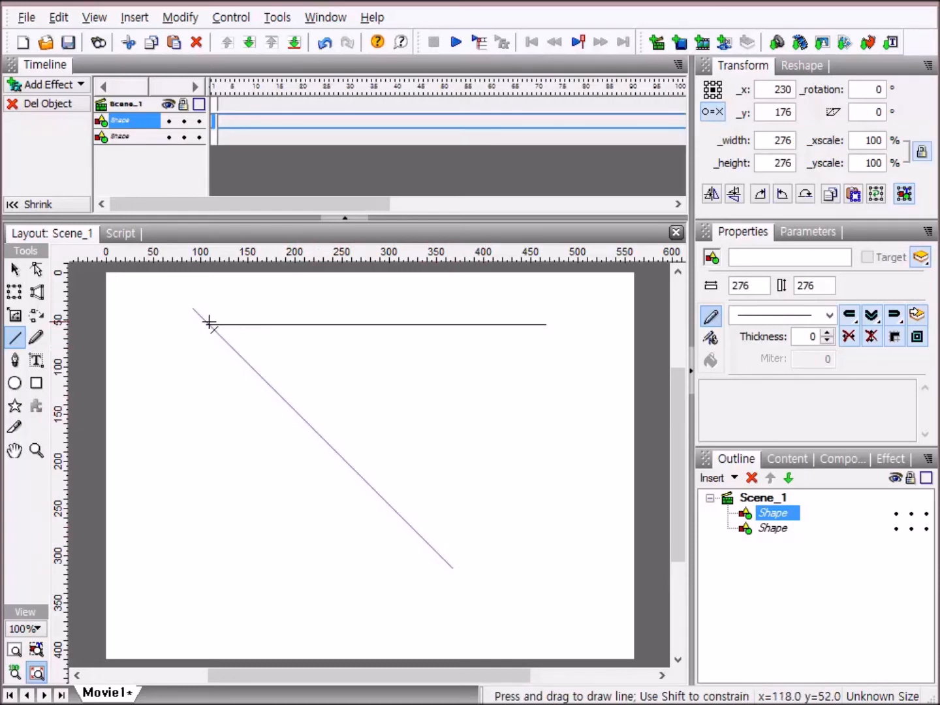
{"action": "left_click", "coordinate": [192, 307]}
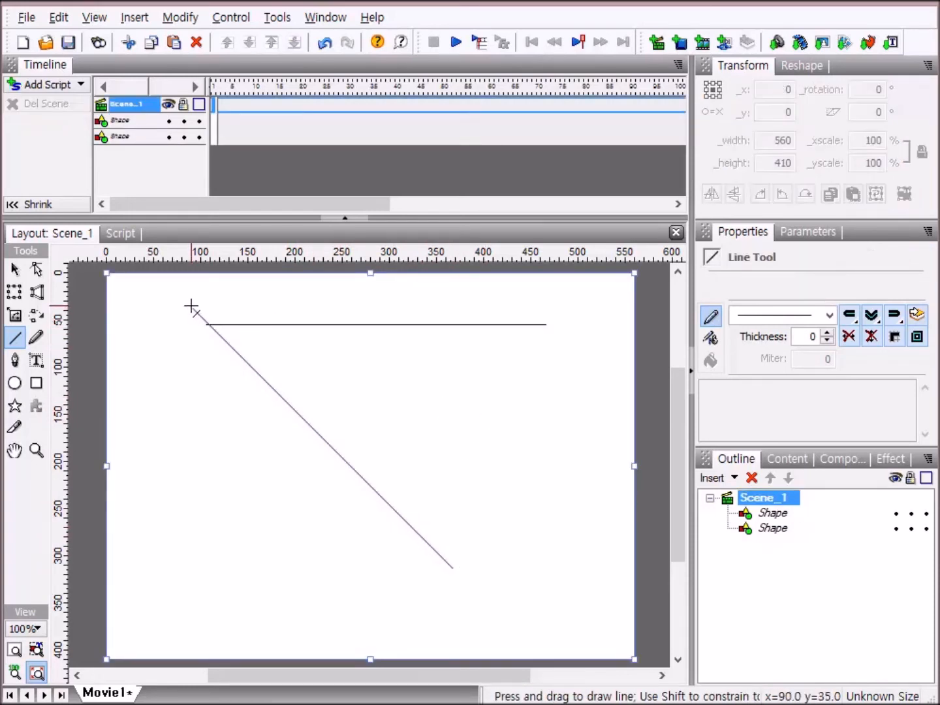
{"action": "mouse_move", "coordinate": [194, 313]}
{"action": "left_mouse_down"}
{"action": "mouse_move", "coordinate": [209, 344]}
{"action": "mouse_move", "coordinate": [192, 412]}
{"action": "mouse_move", "coordinate": [204, 422]}
{"action": "mouse_move", "coordinate": [193, 500]}
{"action": "mouse_move", "coordinate": [197, 555]}
{"action": "mouse_move", "coordinate": [212, 570]}
{"action": "mouse_move", "coordinate": [204, 602]}
{"action": "mouse_move", "coordinate": [203, 590]}
{"action": "left_mouse_up"}
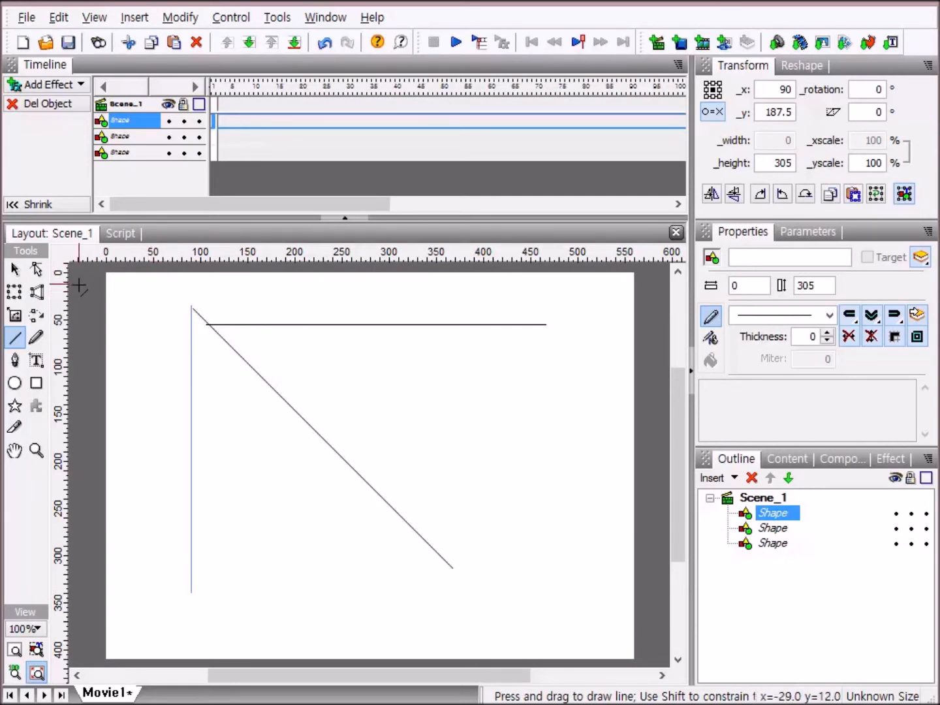
- Area-select the horizontal, diagonal and vertical lines and delete them
{"action": "left_click", "coordinate": [16, 270]}
{"action": "left_click_drag", "start_coordinate": [143, 286], "coordinate": [584, 629]}
{"action": "key", "text": "Delete"}
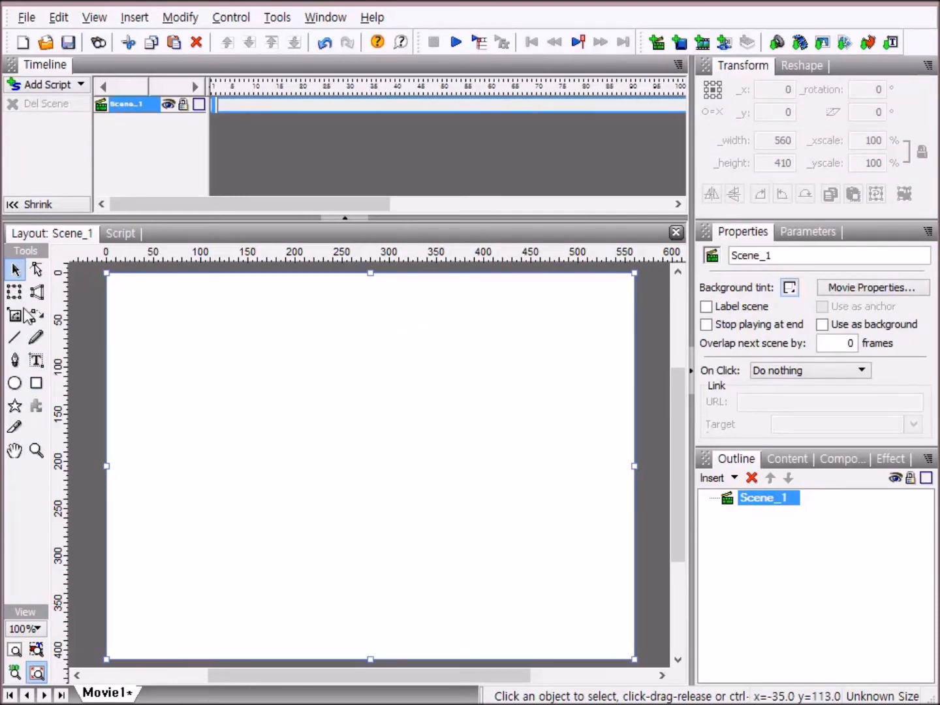
- Draw a circle about 86 by 86 at about x 119, y 99, and a square about 80 by 80 at about x 306, y 88
{"action": "left_click", "coordinate": [14, 383]}
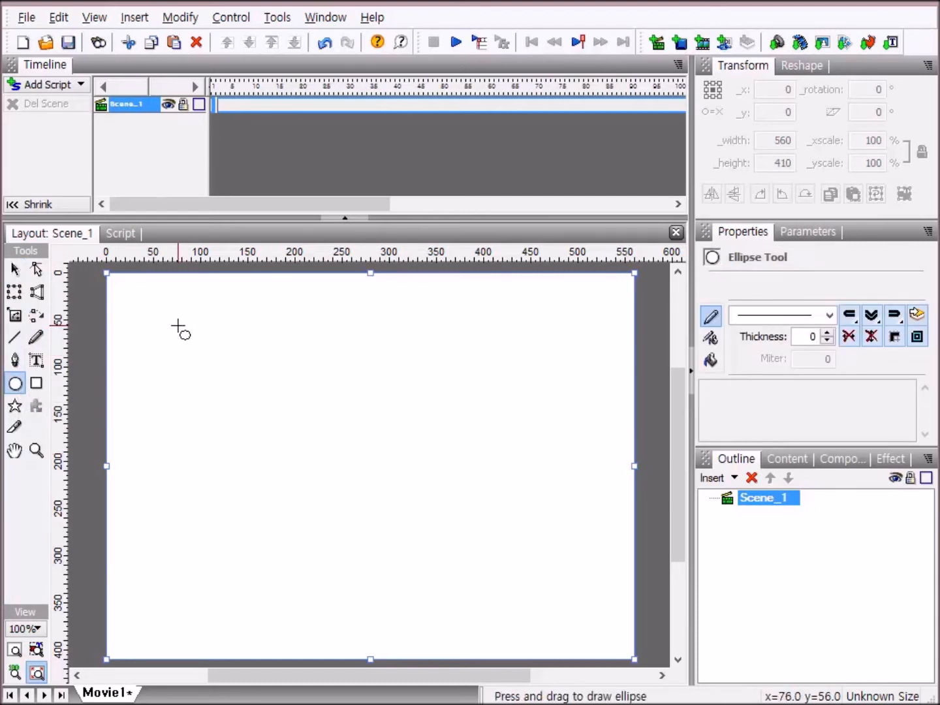
{"action": "left_click_drag", "start_coordinate": [178, 326], "coordinate": [259, 407]}
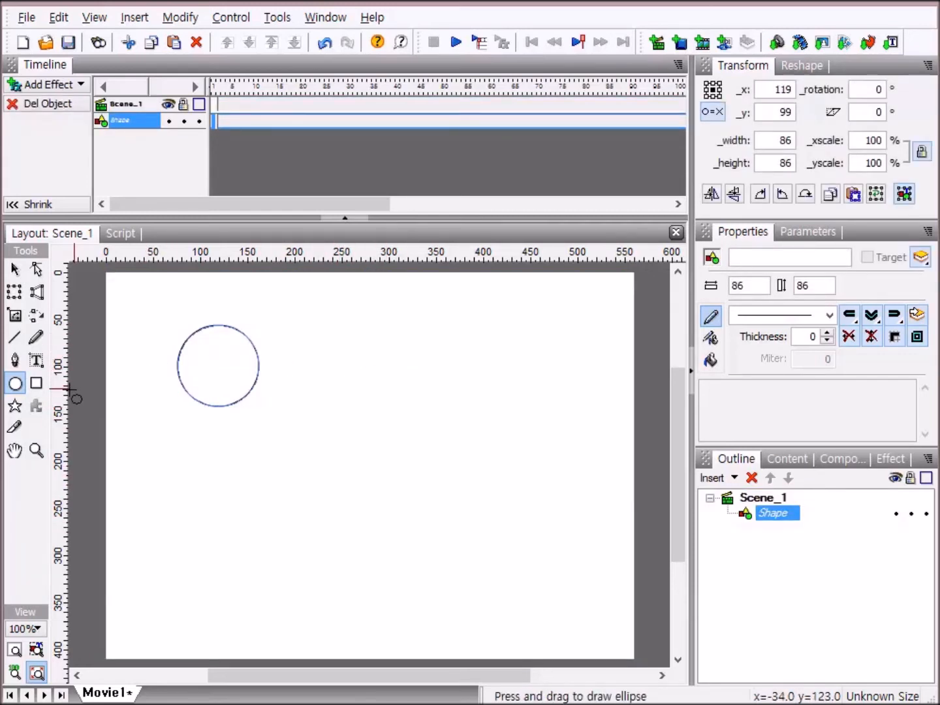
{"action": "left_click", "coordinate": [41, 386]}
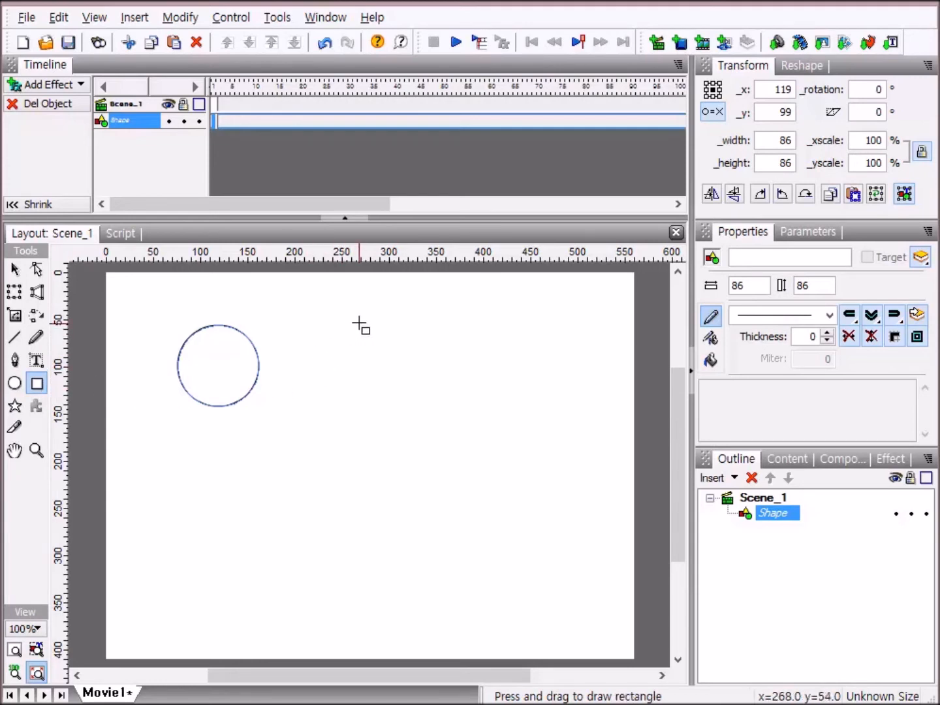
{"action": "left_click_drag", "start_coordinate": [357, 318], "coordinate": [432, 369]}
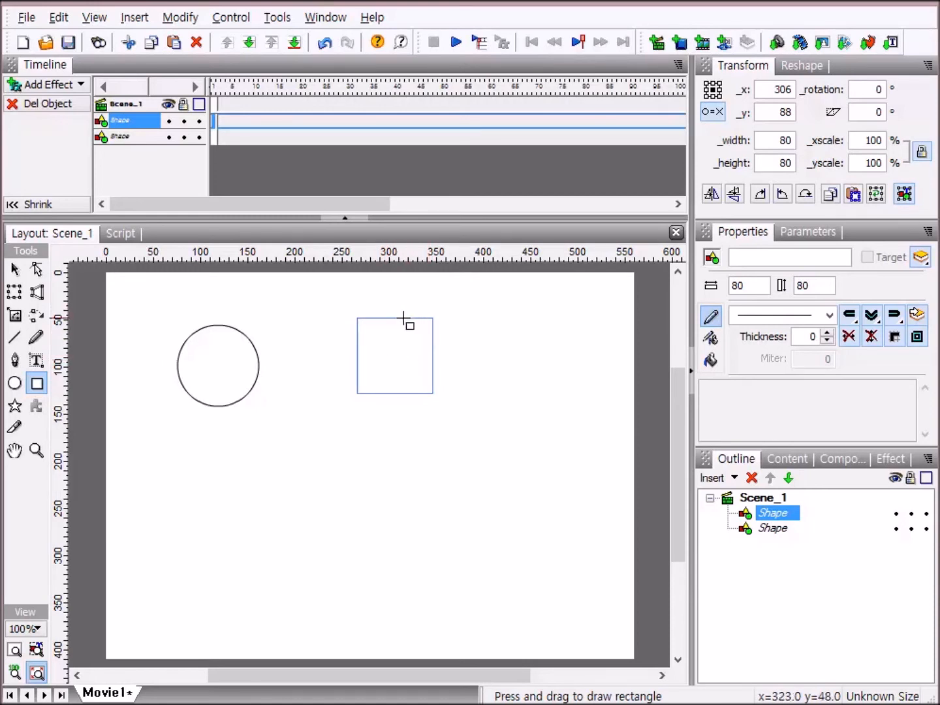
- Copy the square horizontally to about x 486, y 88, and copy that duplicate straight down to about x 486, y 310
{"action": "left_click", "coordinate": [16, 269]}
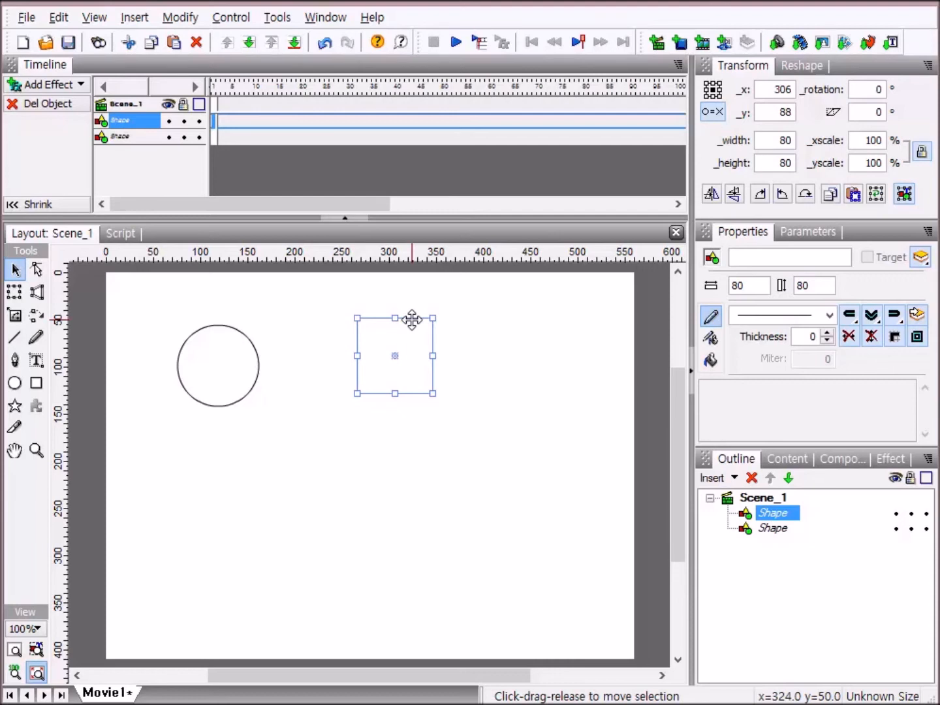
{"action": "left_click_drag", "start_coordinate": [417, 323], "coordinate": [583, 335]}
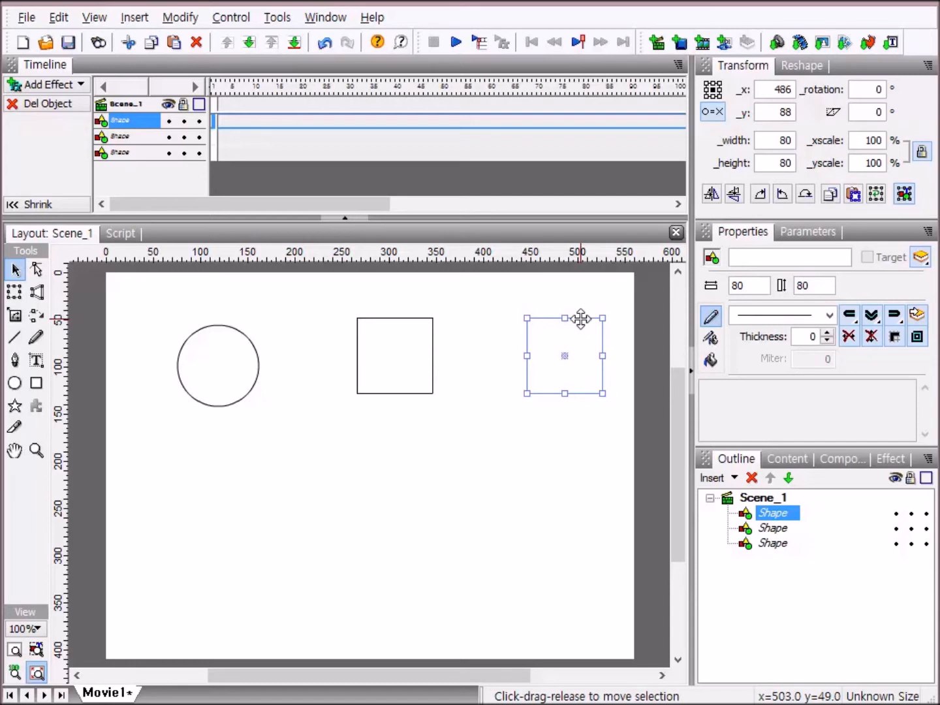
{"action": "left_click_drag", "start_coordinate": [580, 331], "coordinate": [583, 412]}
{"action": "left_click_drag", "start_coordinate": [587, 450], "coordinate": [572, 530]}
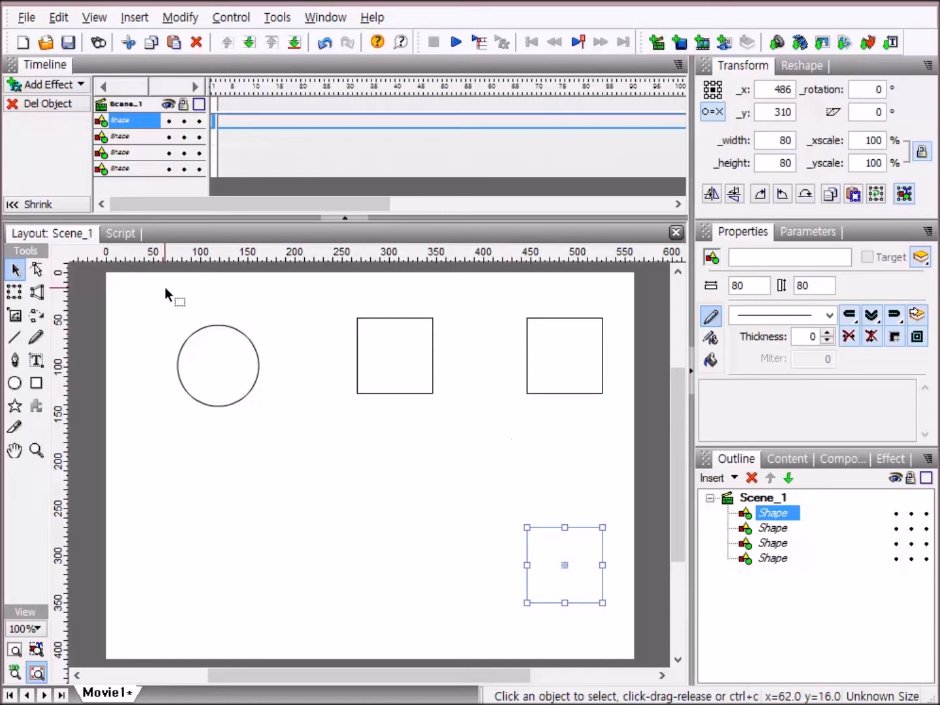
- Area-select the circle and the three squares and delete them
{"action": "mouse_move", "coordinate": [156, 293]}
{"action": "left_mouse_down"}
{"action": "mouse_move", "coordinate": [510, 437]}
{"action": "mouse_move", "coordinate": [622, 590]}
{"action": "mouse_move", "coordinate": [622, 635]}
{"action": "left_mouse_up"}
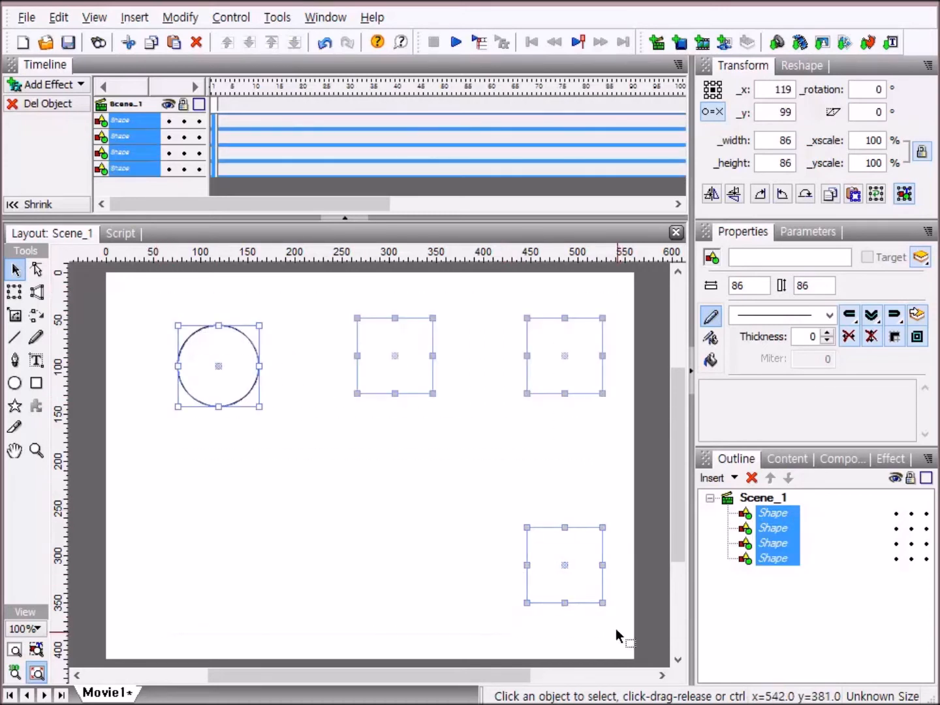
{"action": "key", "text": "Delete"}
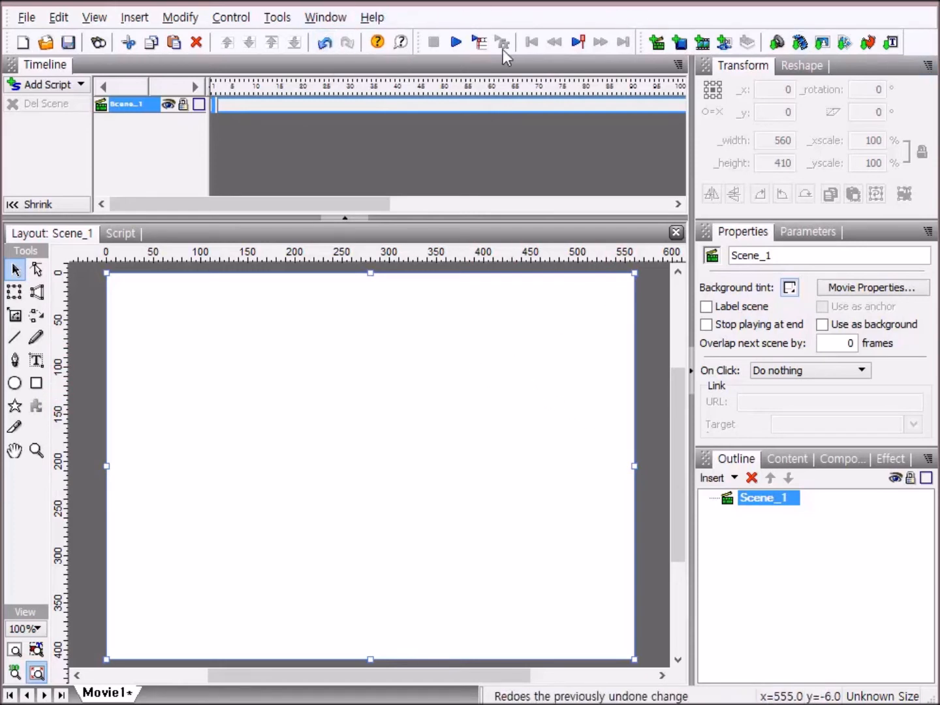
- Insert the image 7.jpg into the scene and delete it again
{"action": "left_click", "coordinate": [822, 44]}
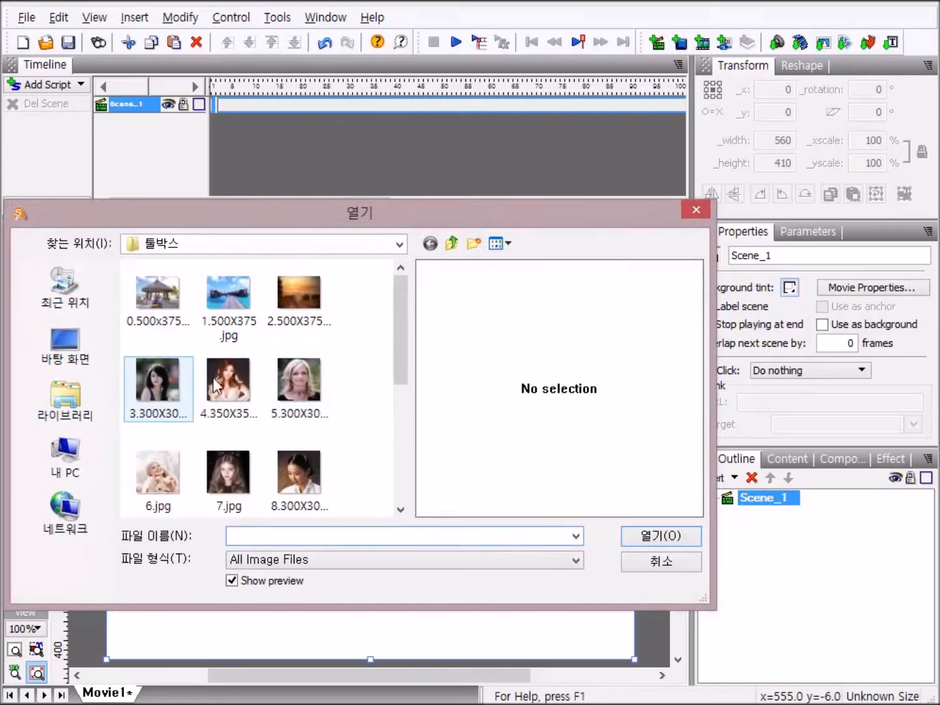
{"action": "double_click", "coordinate": [234, 469]}
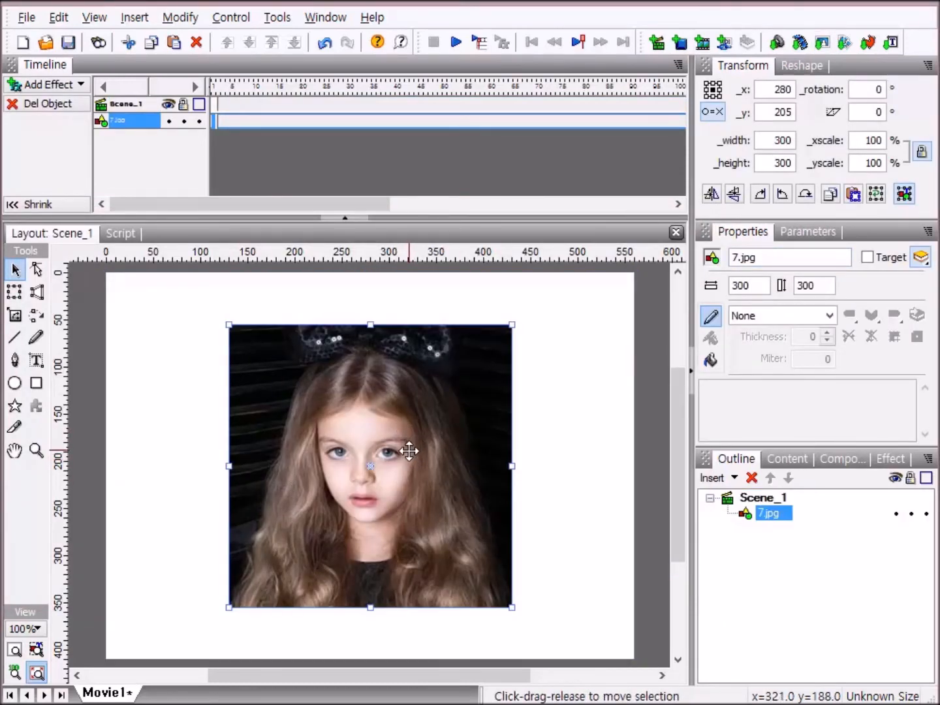
{"action": "key", "text": "Delete"}
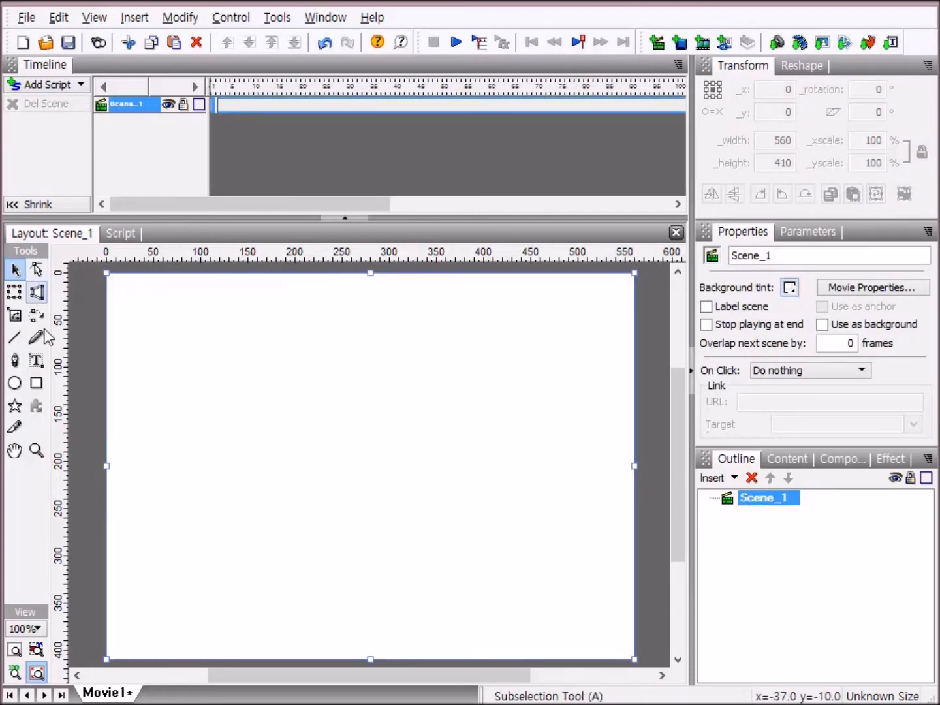
- Draw a circle about 167 by 167 at about x 163, y 137, and a square about 147 by 147 at about x 394, y 140
{"action": "left_click", "coordinate": [20, 386]}
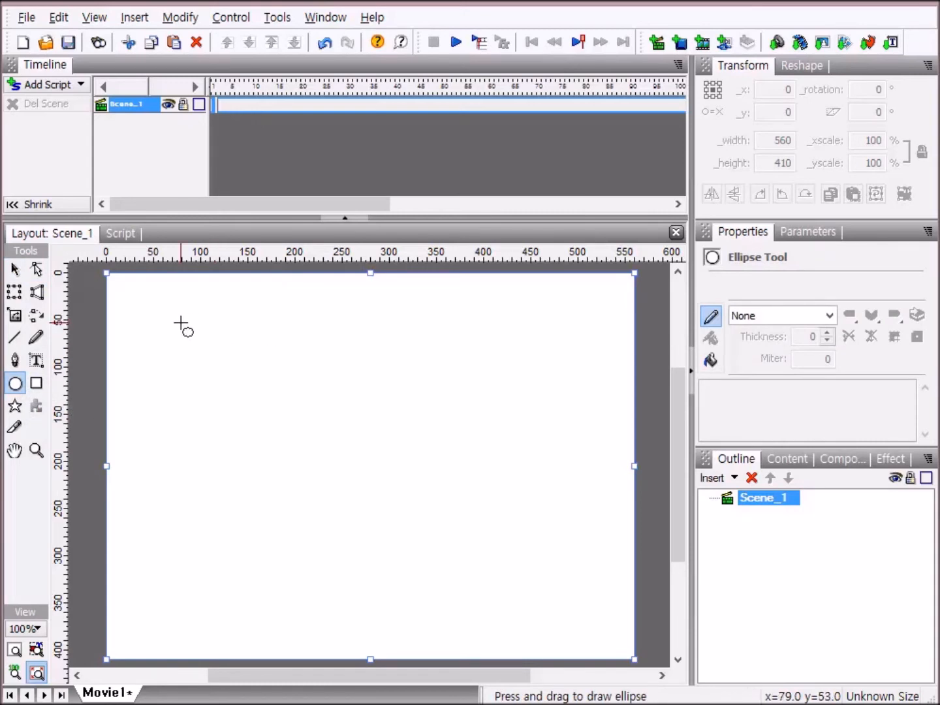
{"action": "left_click_drag", "start_coordinate": [181, 323], "coordinate": [279, 482]}
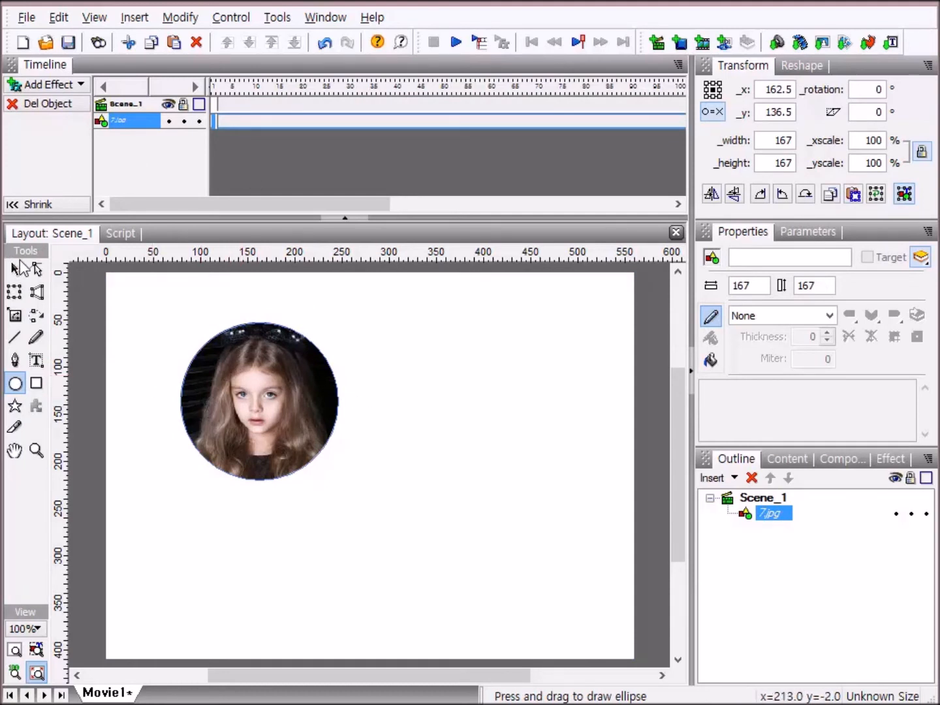
{"action": "left_click", "coordinate": [39, 388]}
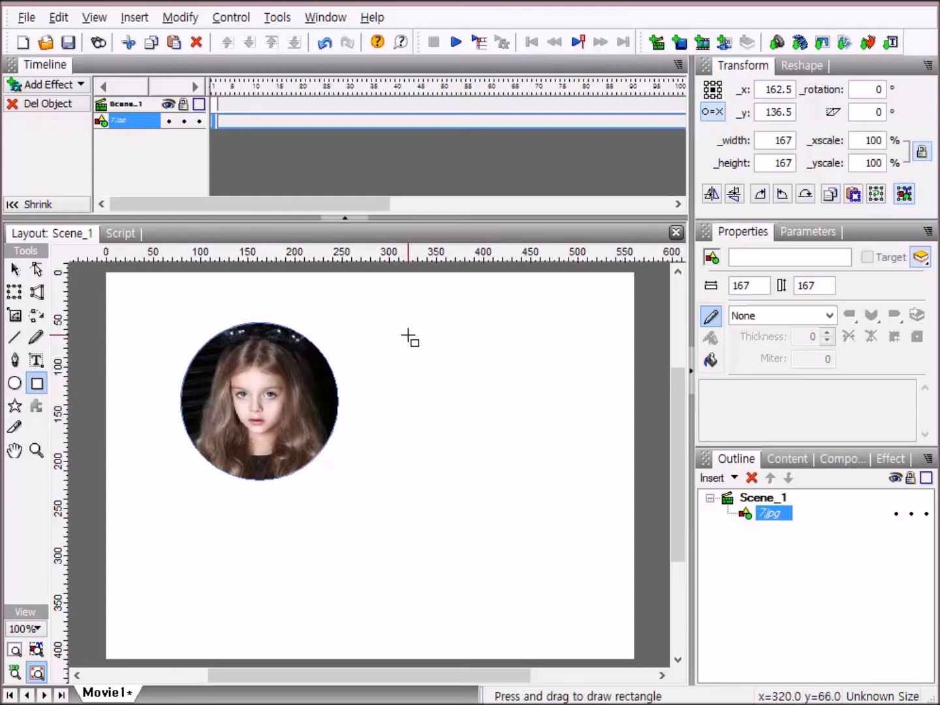
{"action": "left_click_drag", "start_coordinate": [407, 335], "coordinate": [502, 475]}
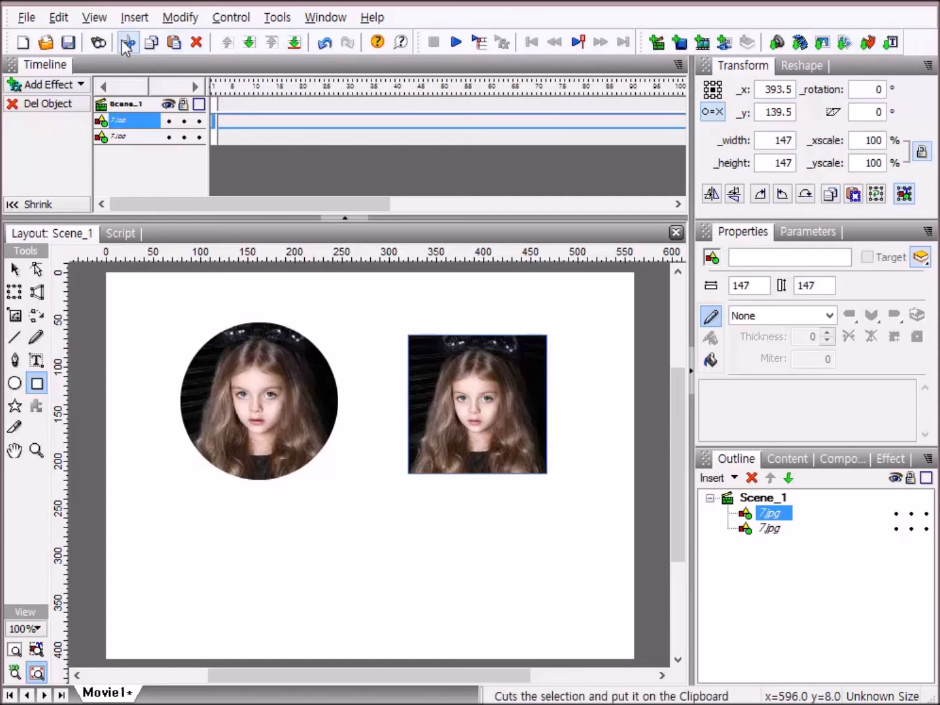
- Create a new movie and draw a circle about 80 by 80 at about x 106, y 96
{"action": "left_click", "coordinate": [23, 45]}
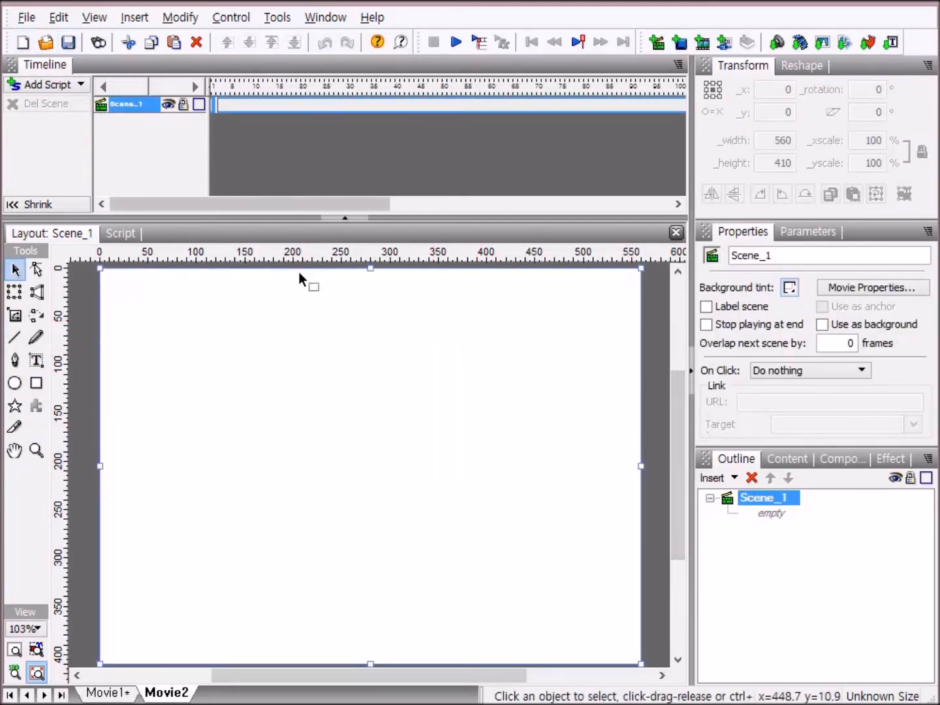
{"action": "left_click", "coordinate": [18, 384]}
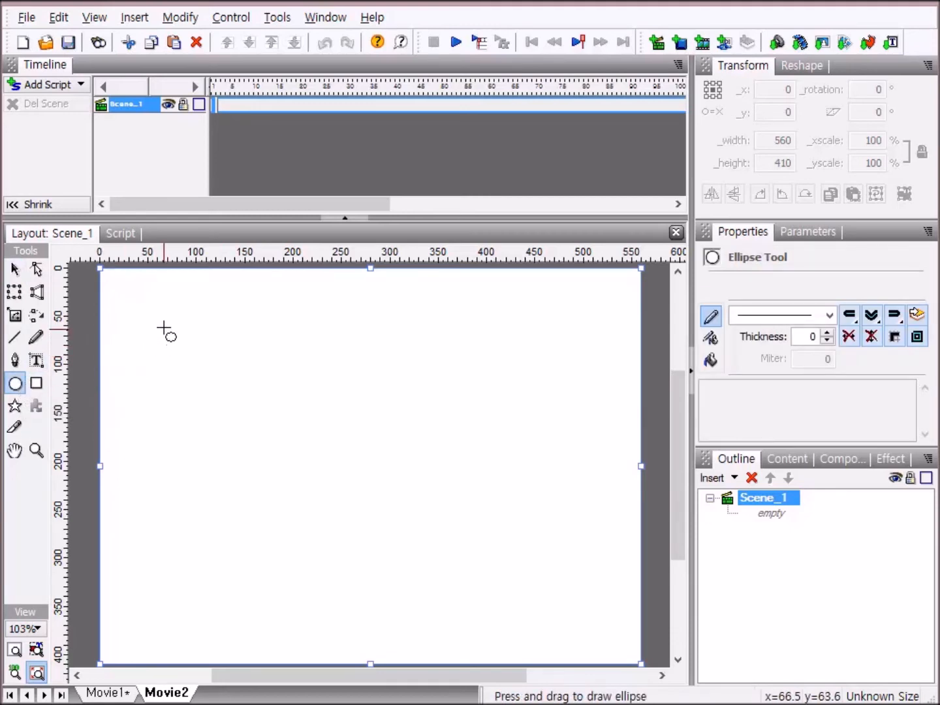
{"action": "left_click_drag", "start_coordinate": [164, 323], "coordinate": [241, 398]}
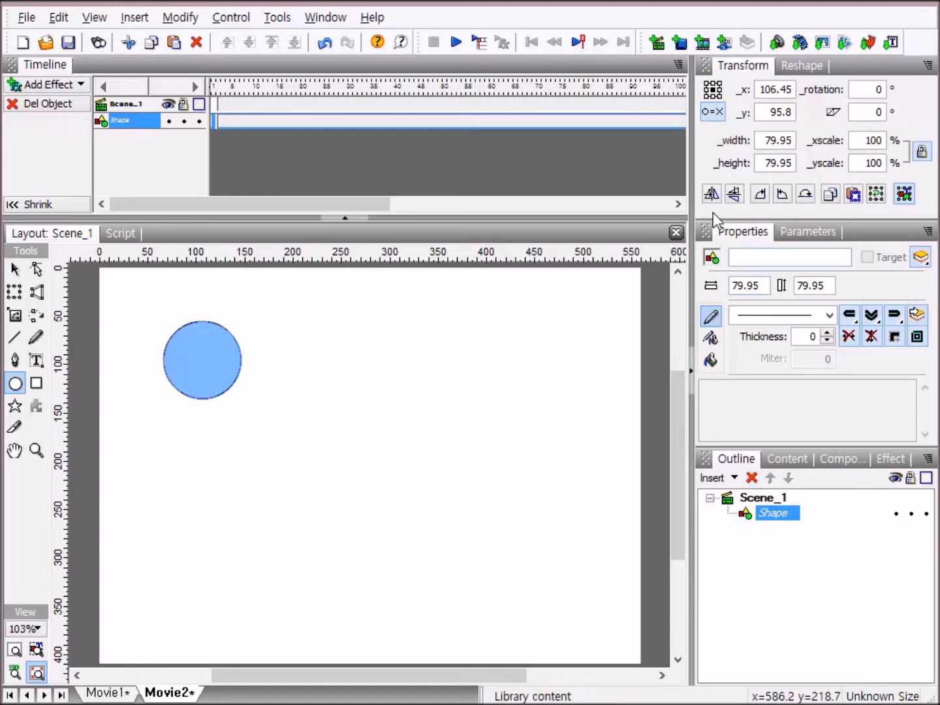
- Name the circle 동그라미
{"action": "left_click", "coordinate": [745, 256]}
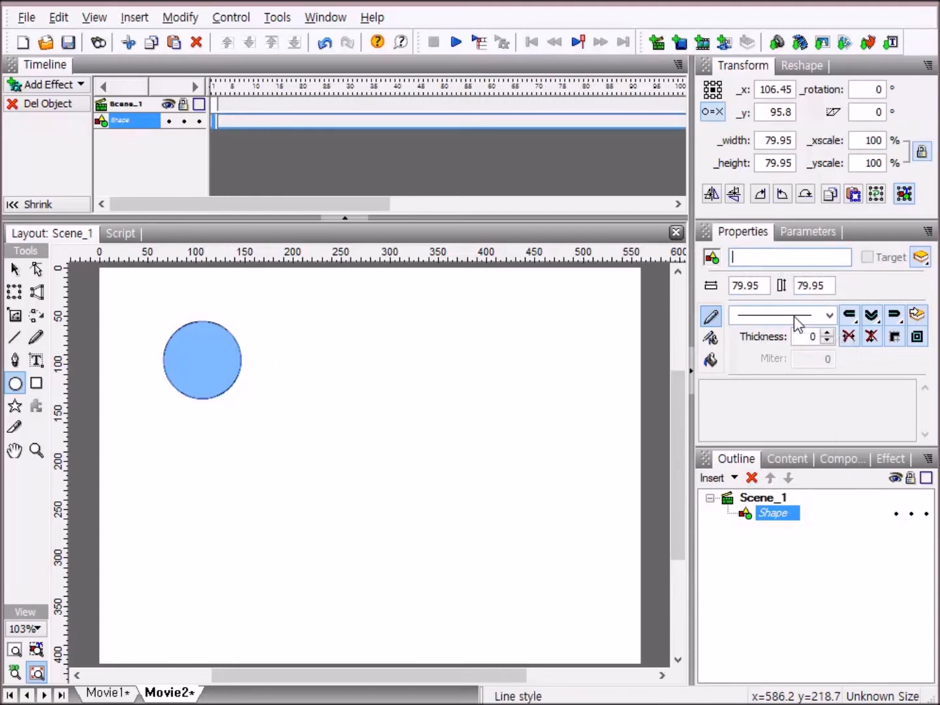
{"action": "type", "text": "동그람"}
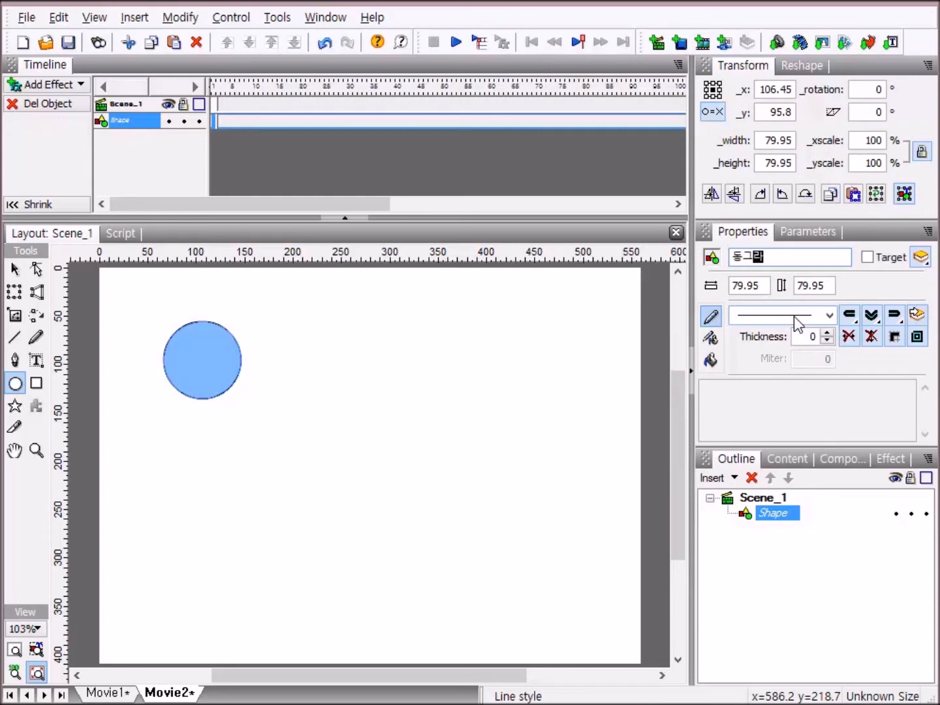
{"action": "type", "text": "ㅣ"}
{"action": "key", "text": "Return"}
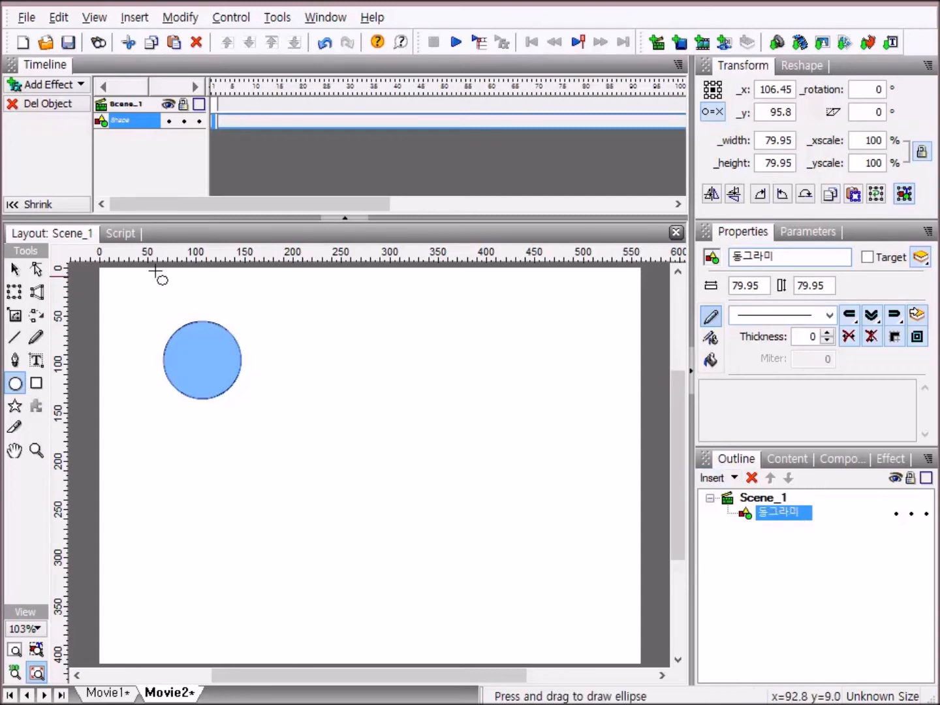
- Draw a square about 76 by 76 at about x 240, y 97, and name it 네모
{"action": "left_click", "coordinate": [37, 385]}
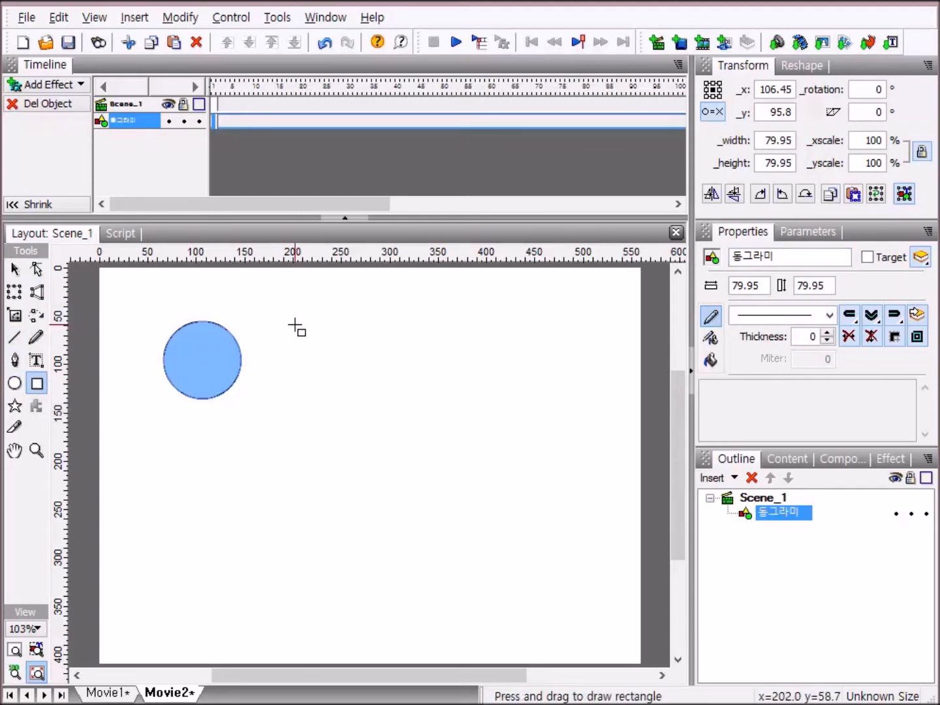
{"action": "left_click_drag", "start_coordinate": [295, 324], "coordinate": [367, 398]}
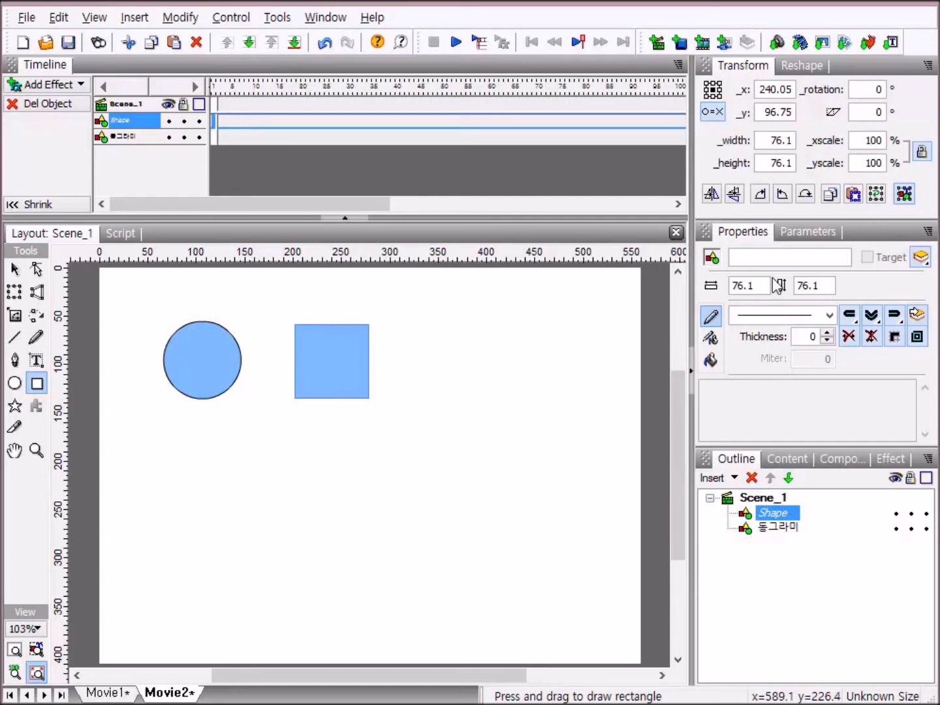
{"action": "left_click", "coordinate": [766, 258]}
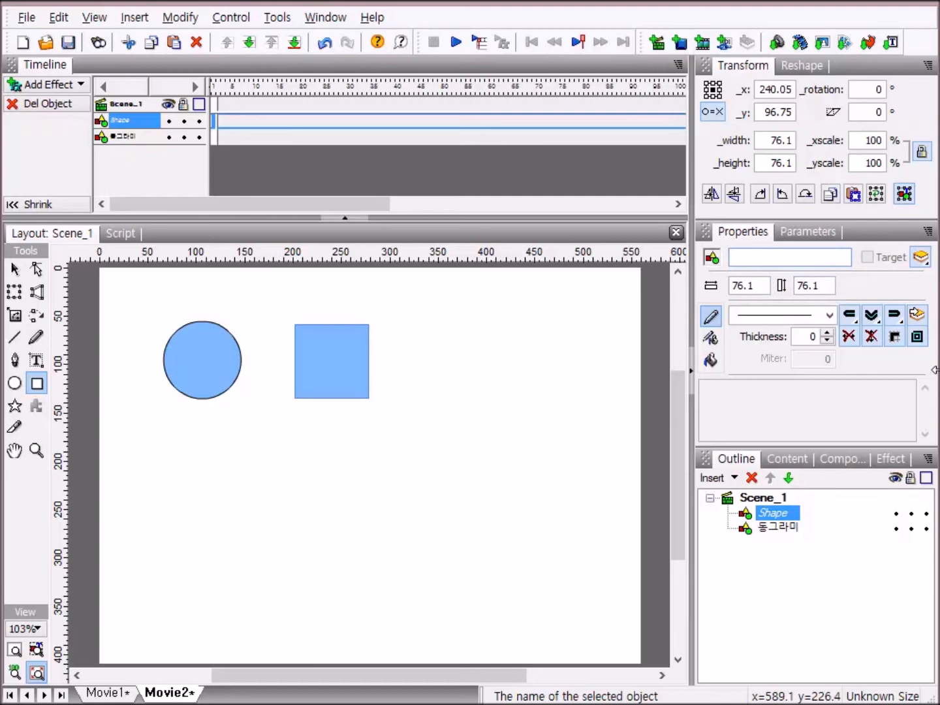
{"action": "type", "text": "ㄴㅔ모"}
{"action": "key", "text": "Return"}
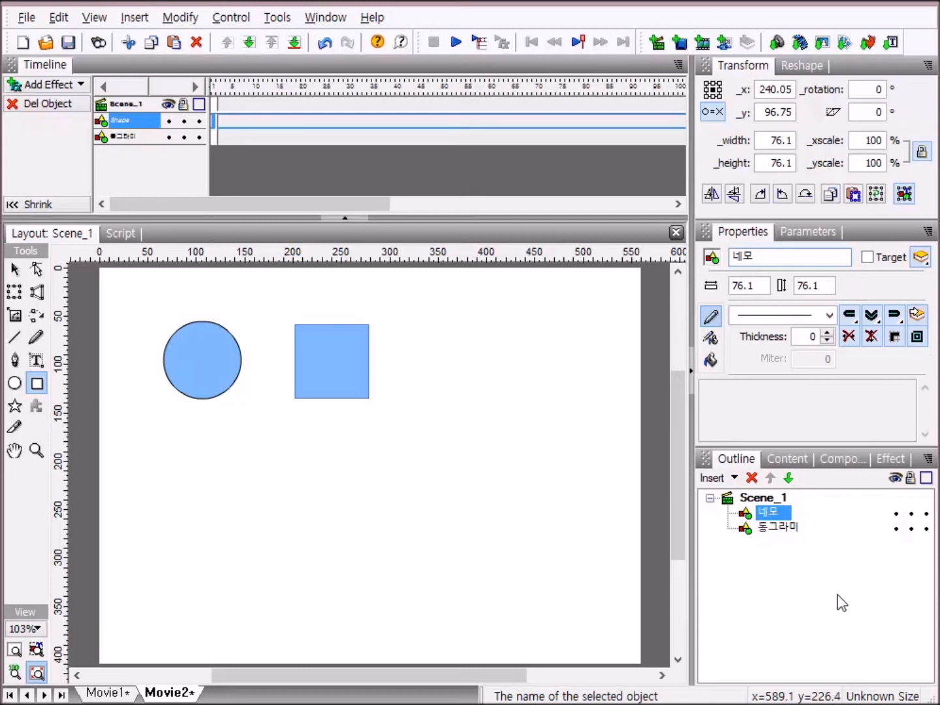
- Move the circle to about x 284, y 143 so that it overlaps the square's lower-right corner
{"action": "left_click", "coordinate": [14, 269]}
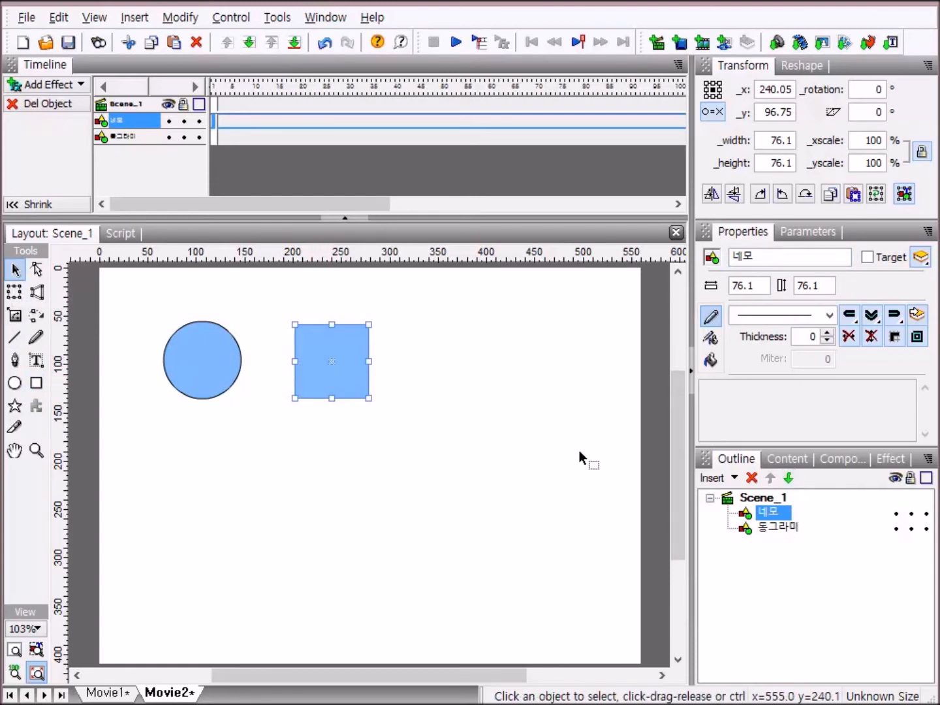
{"action": "left_click", "coordinate": [215, 365]}
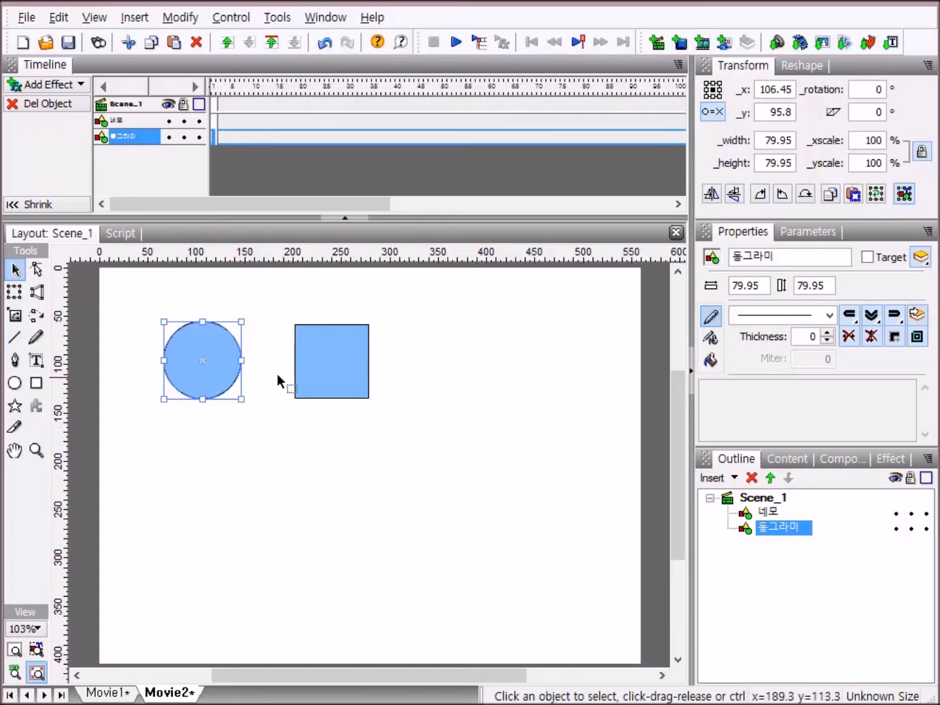
{"action": "left_click_drag", "start_coordinate": [228, 373], "coordinate": [398, 415]}
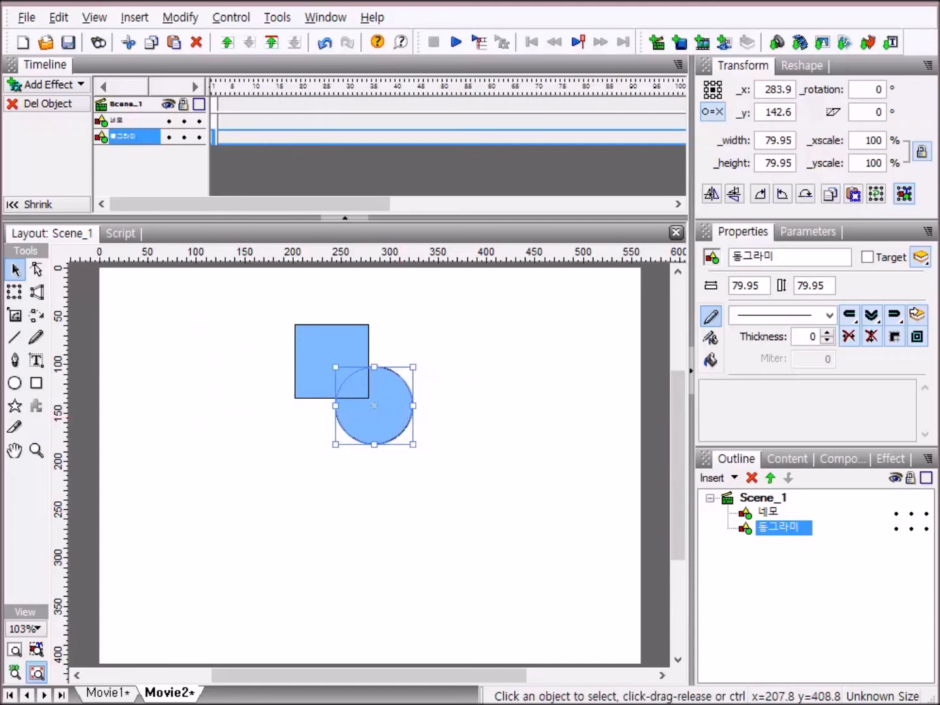
- Try grouping only the circle as a shape with overlapped regions made empty, and undo that grouping
{"action": "right_click", "coordinate": [397, 402]}
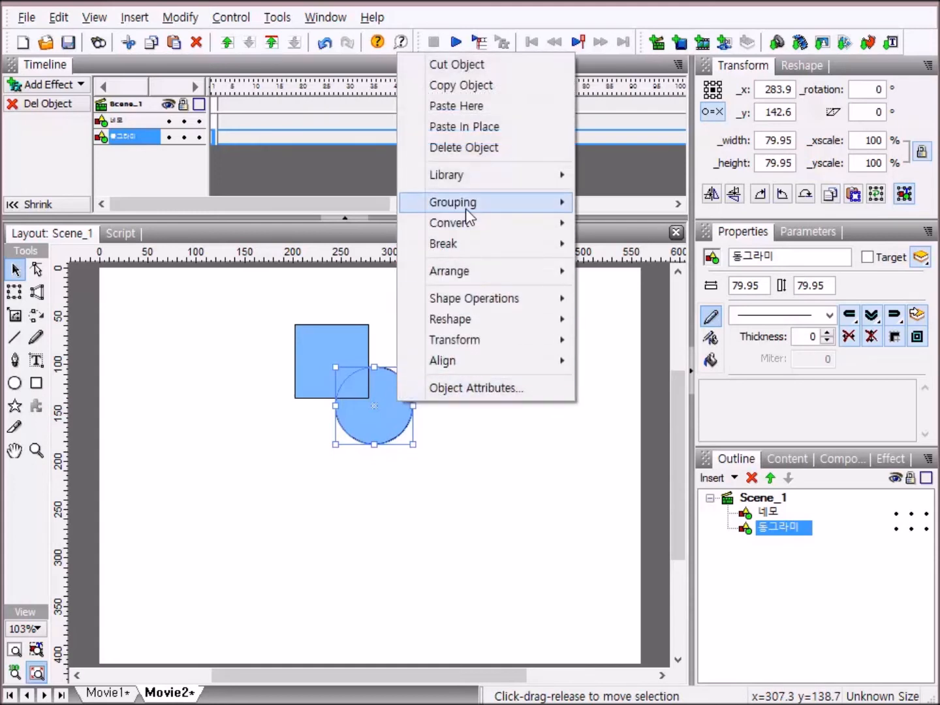
{"action": "mouse_move", "coordinate": [466, 209]}
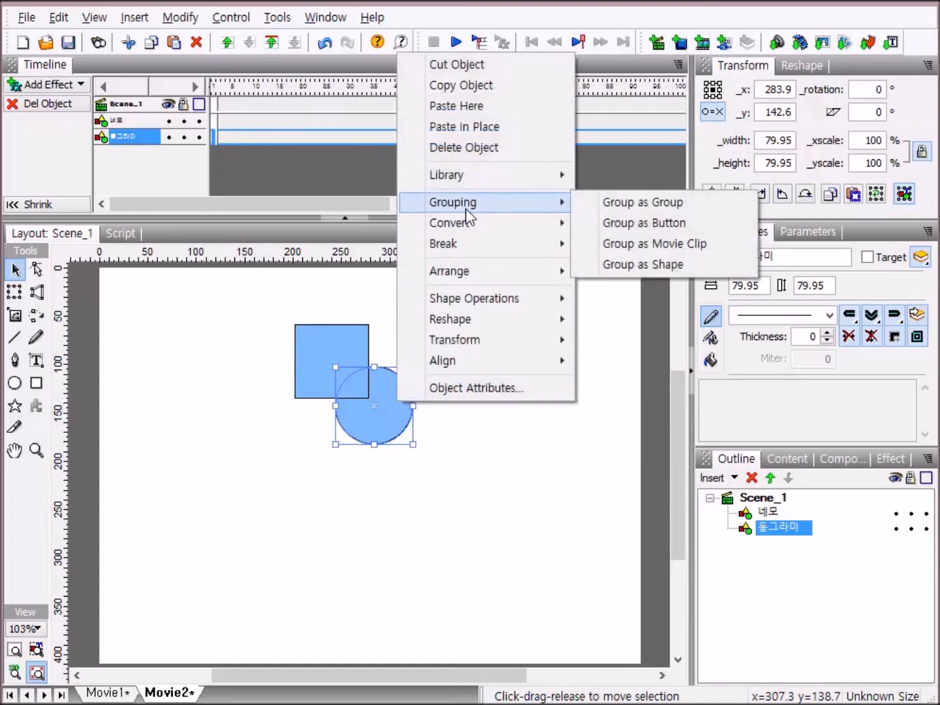
{"action": "left_click", "coordinate": [705, 265]}
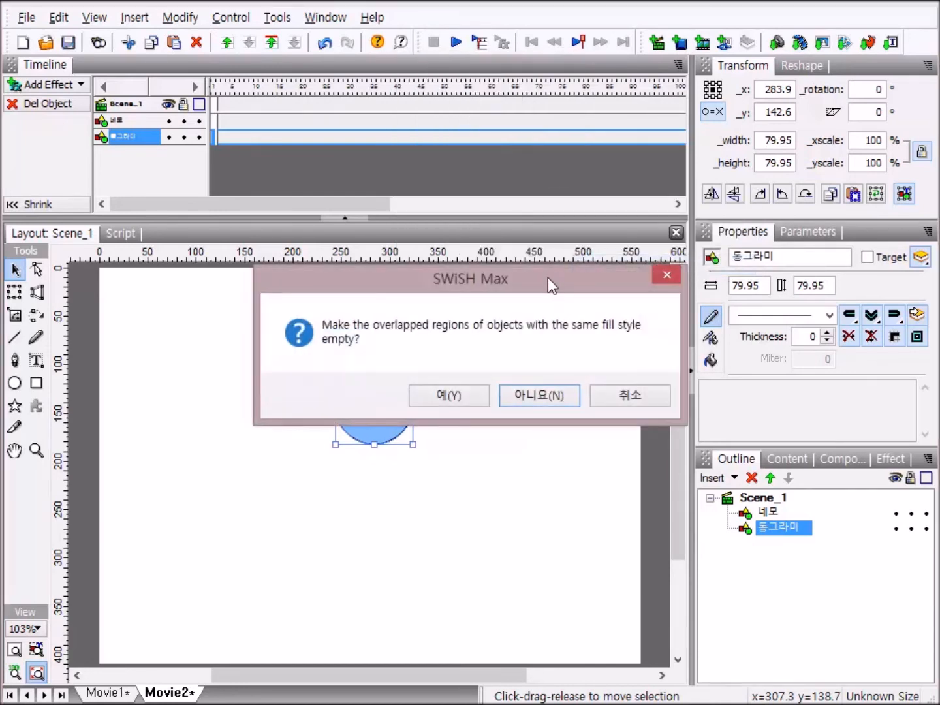
{"action": "left_click_drag", "start_coordinate": [548, 267], "coordinate": [577, 129]}
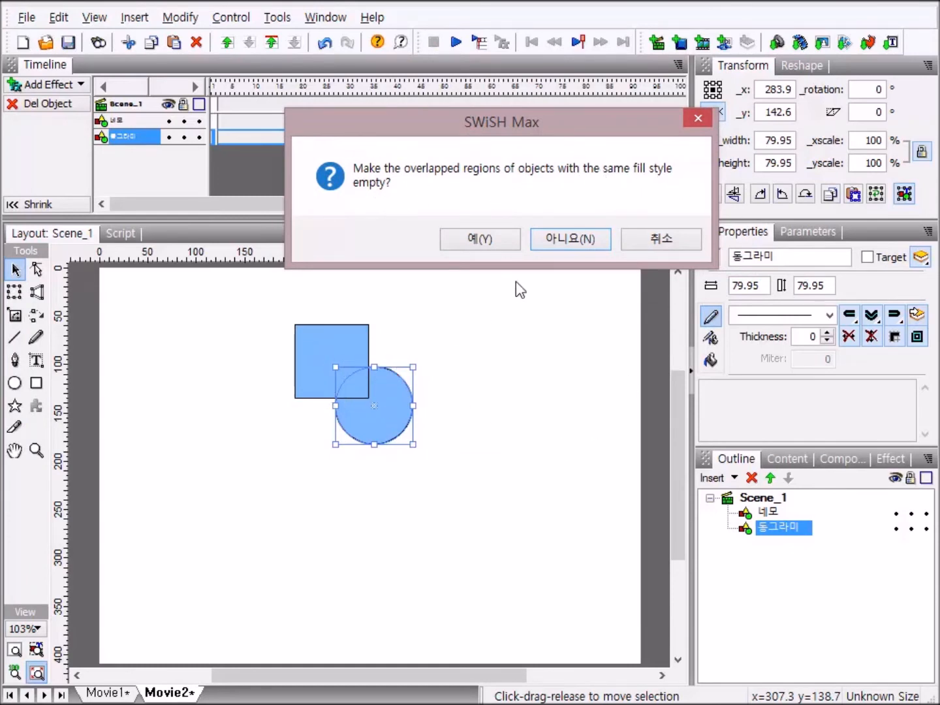
{"action": "left_click", "coordinate": [480, 244]}
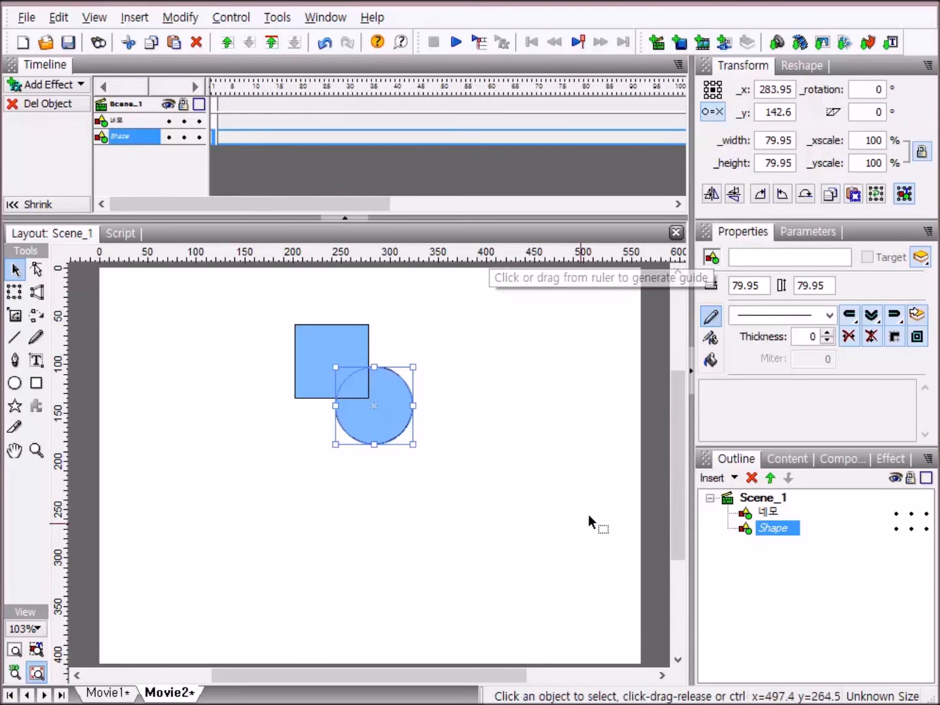
{"action": "left_click", "coordinate": [592, 483]}
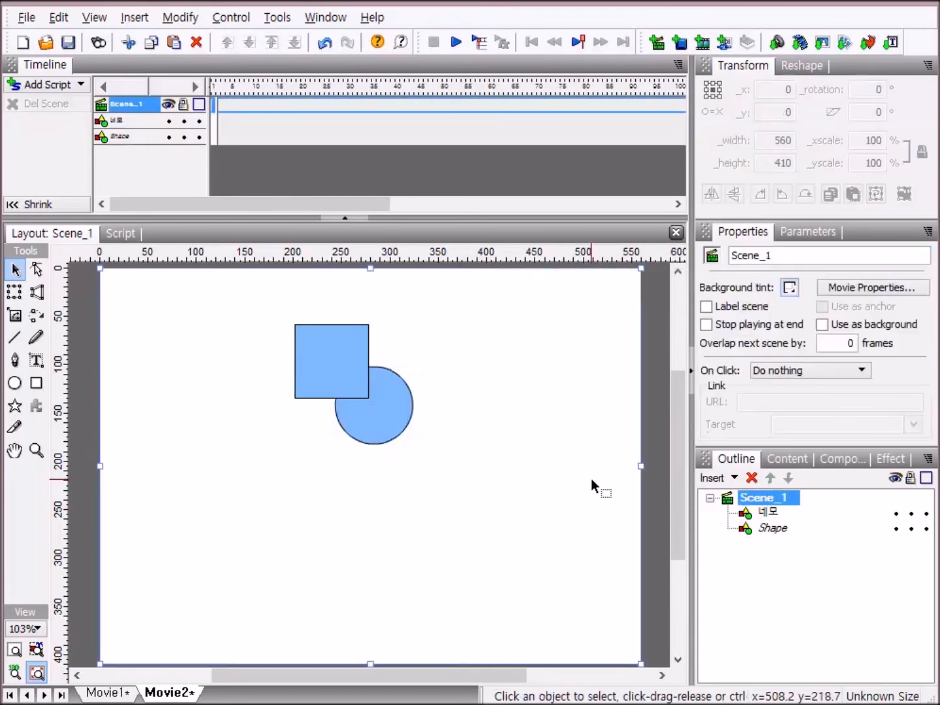
{"action": "left_click", "coordinate": [393, 423]}
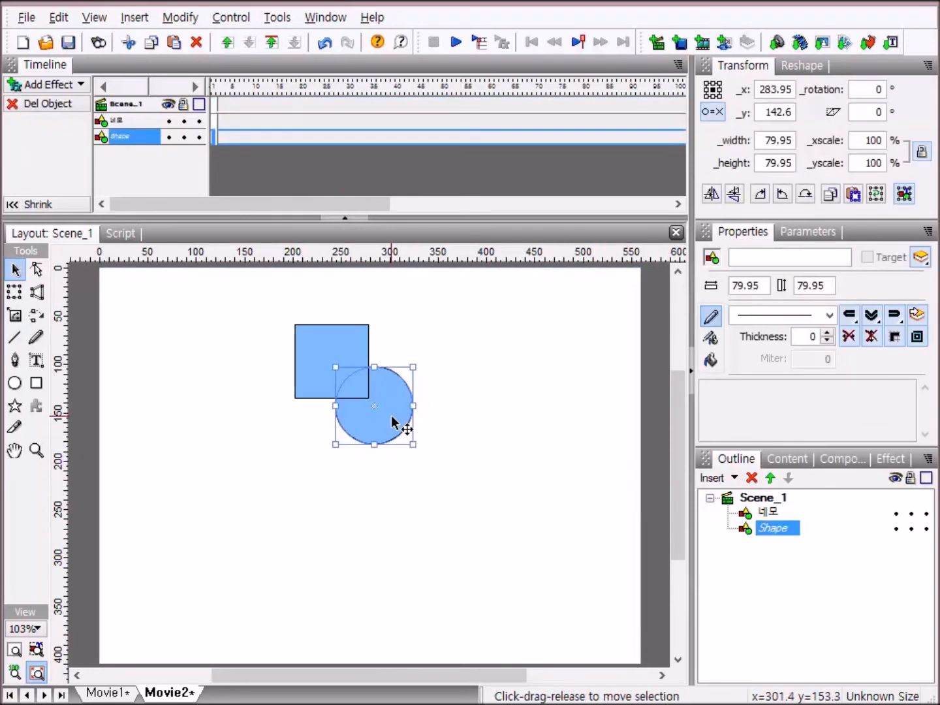
{"action": "left_click", "coordinate": [239, 306]}
{"action": "key", "text": "ctrl+z"}
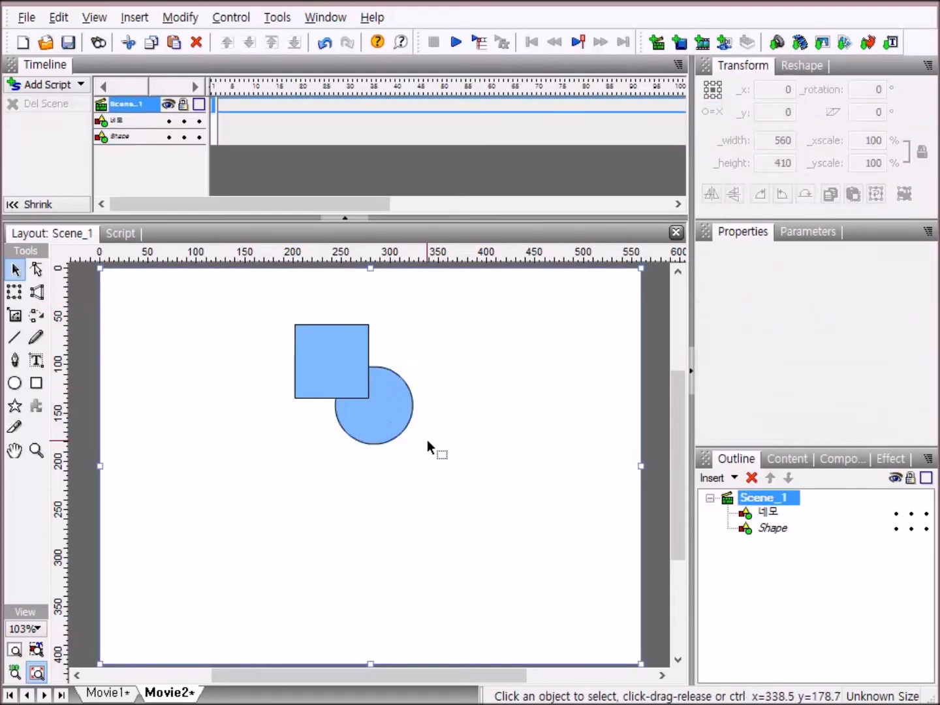
- Group the overlapping square and circle as one shape with the overlapped regions made empty, and undo that grouping
{"action": "left_click_drag", "start_coordinate": [238, 285], "coordinate": [476, 488]}
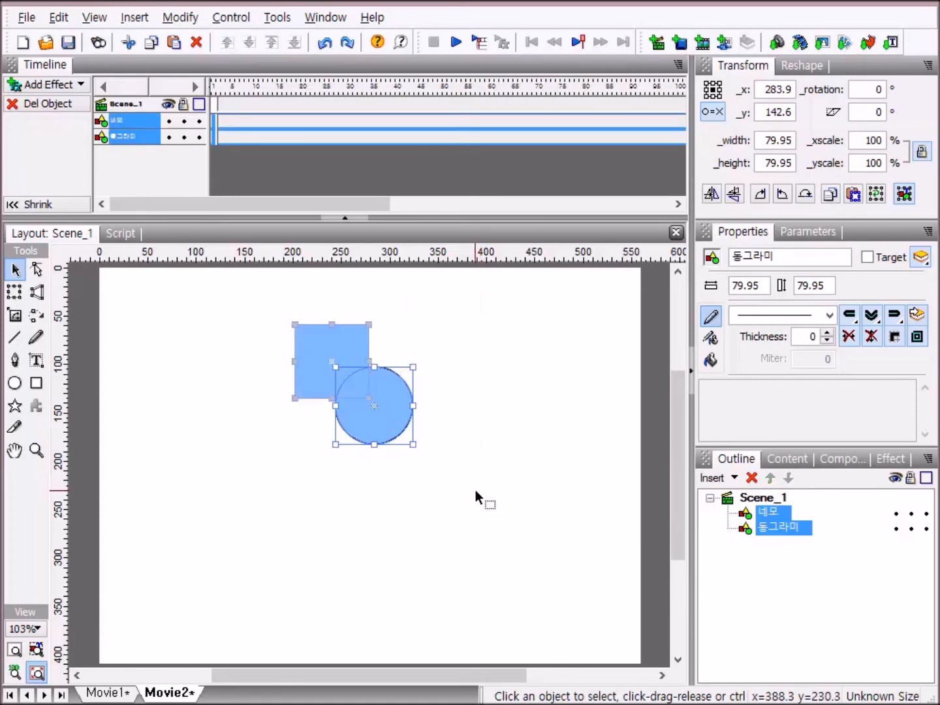
{"action": "right_click", "coordinate": [391, 400]}
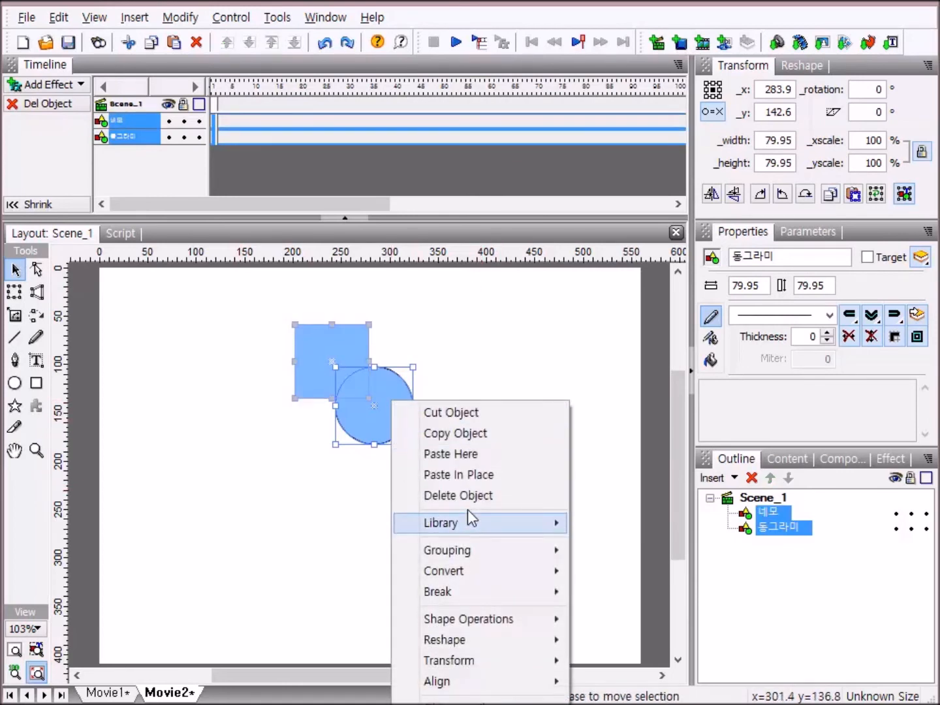
{"action": "mouse_move", "coordinate": [463, 547]}
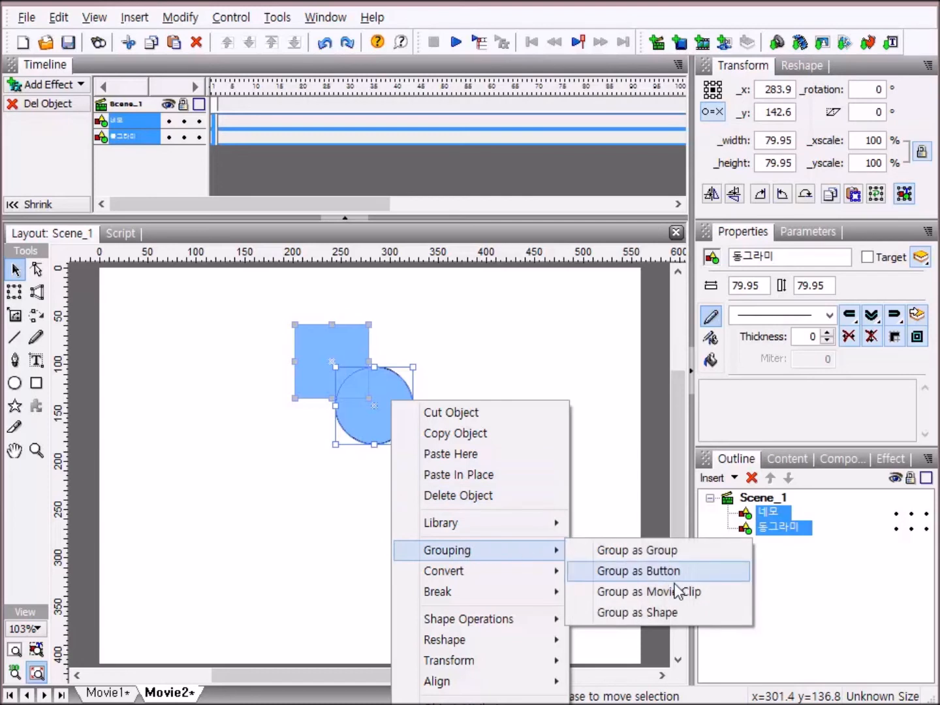
{"action": "left_click", "coordinate": [691, 613]}
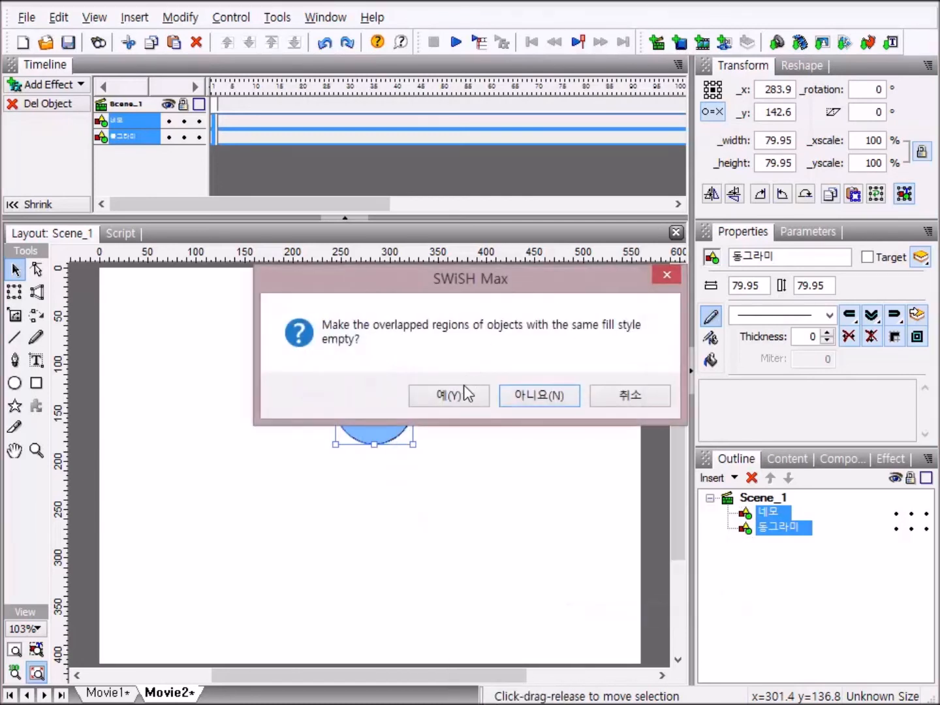
{"action": "left_click_drag", "start_coordinate": [529, 289], "coordinate": [503, 134]}
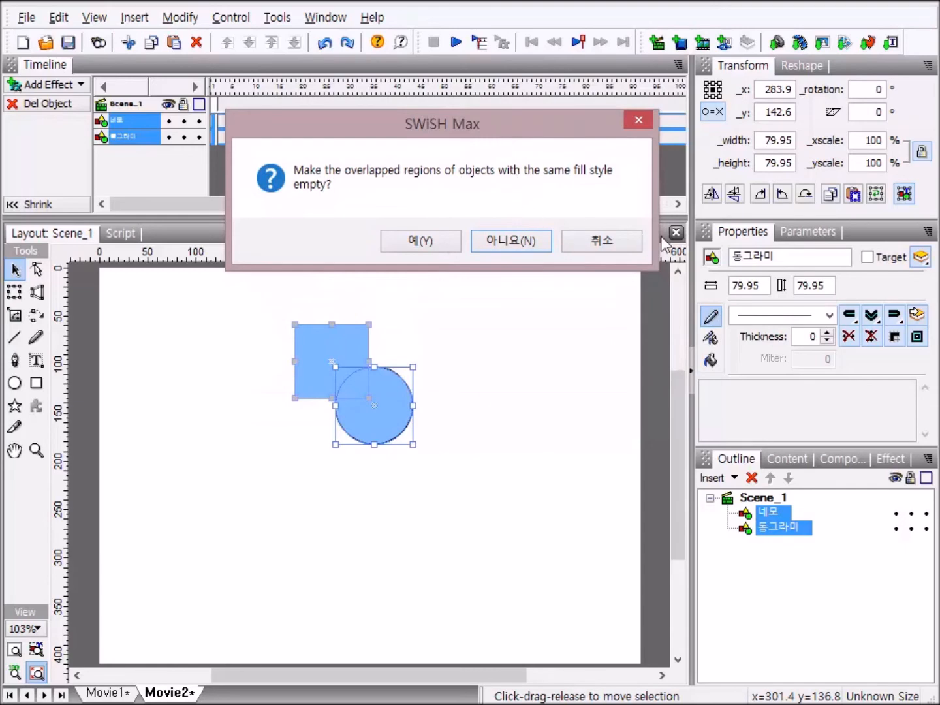
{"action": "left_click", "coordinate": [440, 241]}
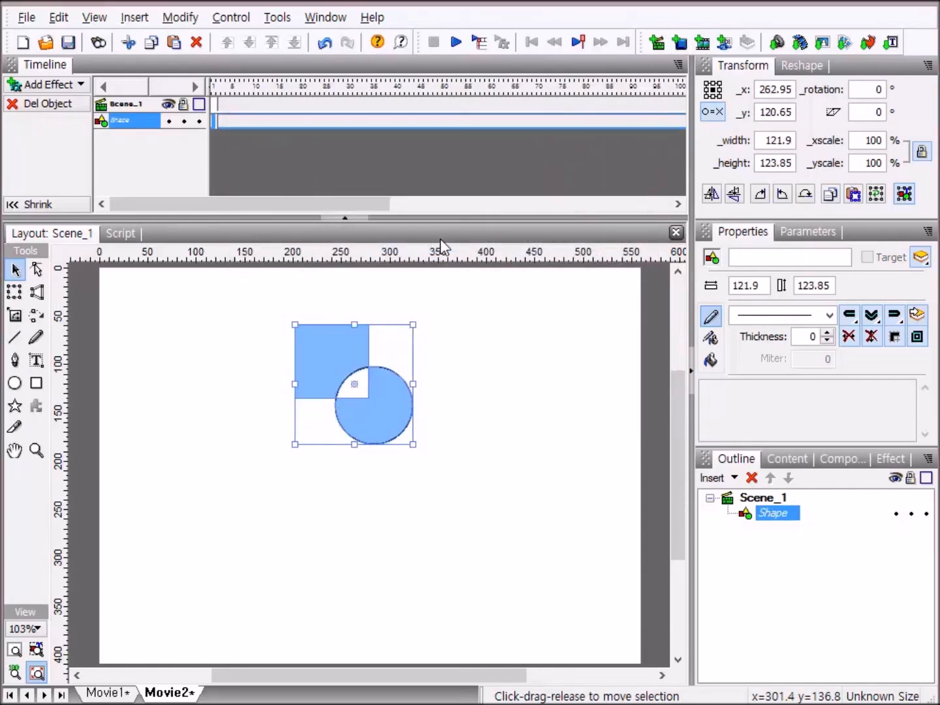
{"action": "left_click", "coordinate": [549, 474]}
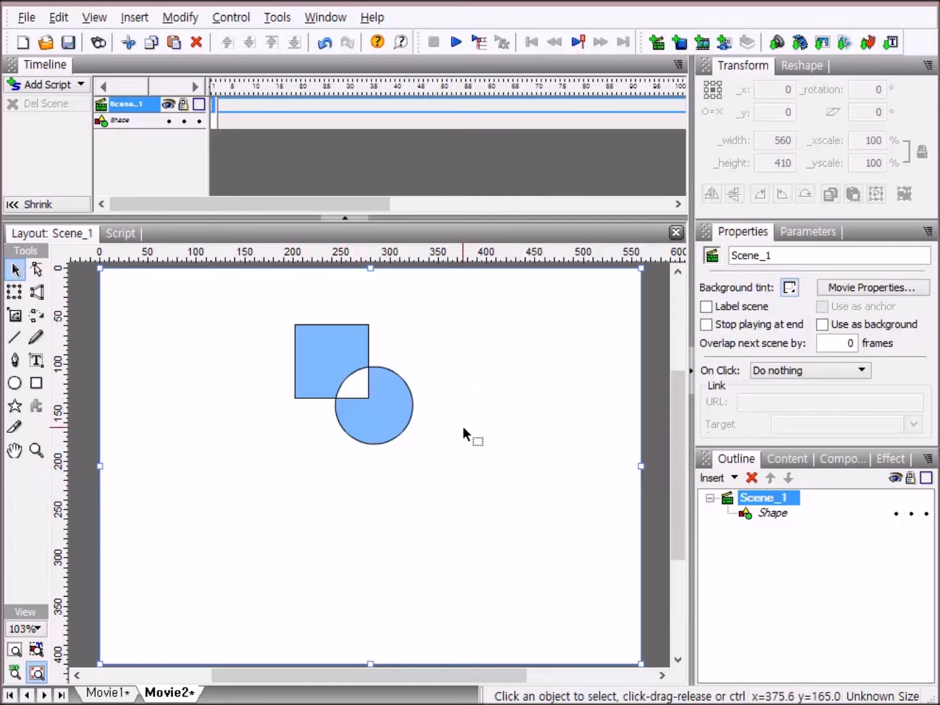
{"action": "key", "text": "ctrl+z"}
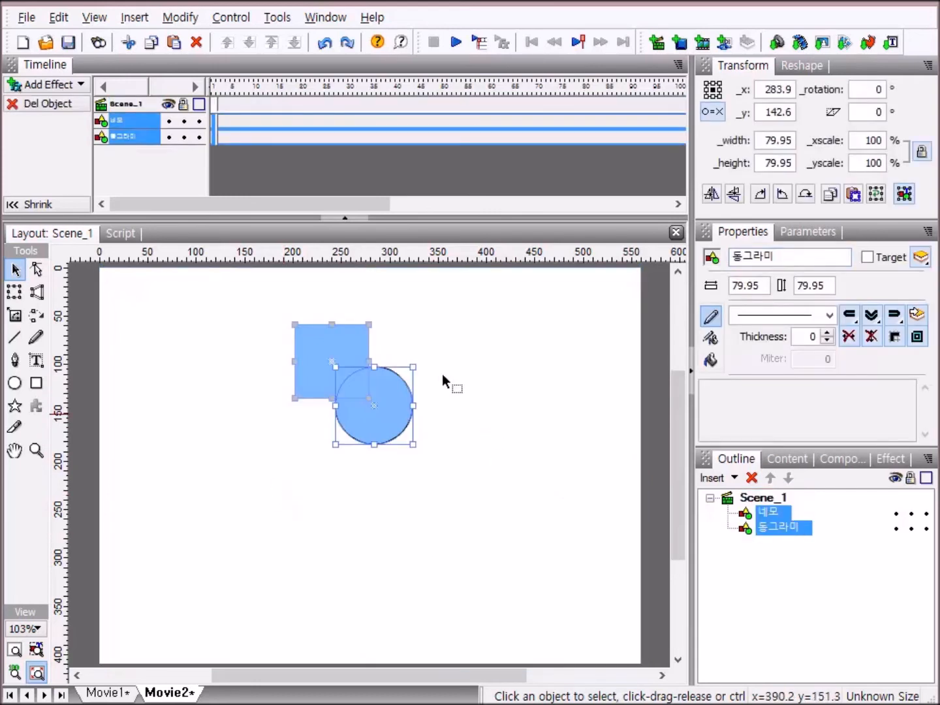
- Group the square and circle as one shape without emptying the overlapped regions, and undo that grouping
{"action": "right_click", "coordinate": [398, 396]}
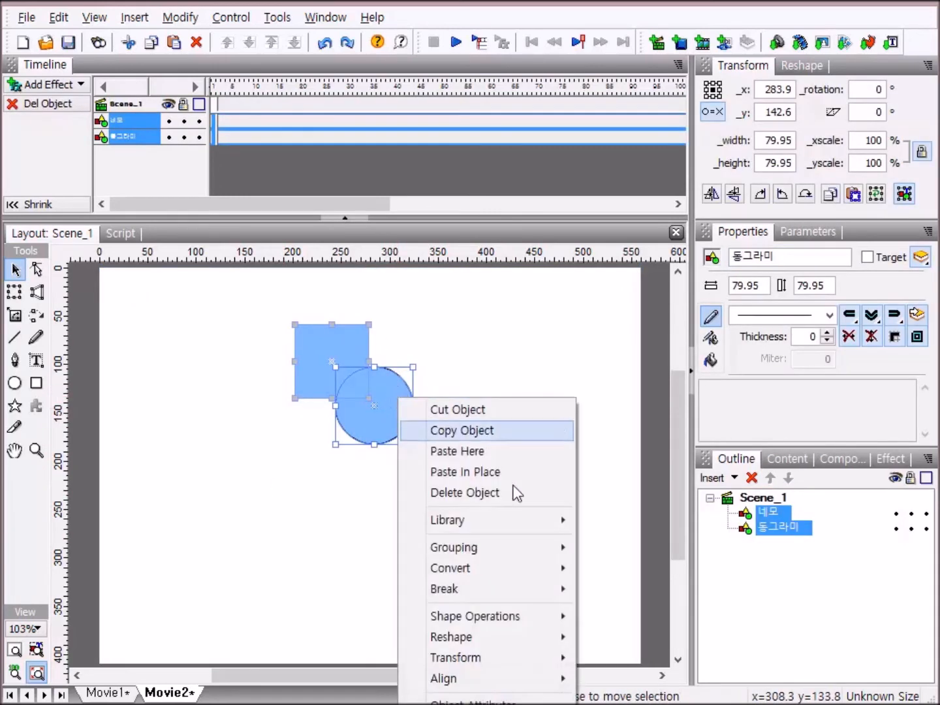
{"action": "mouse_move", "coordinate": [560, 549]}
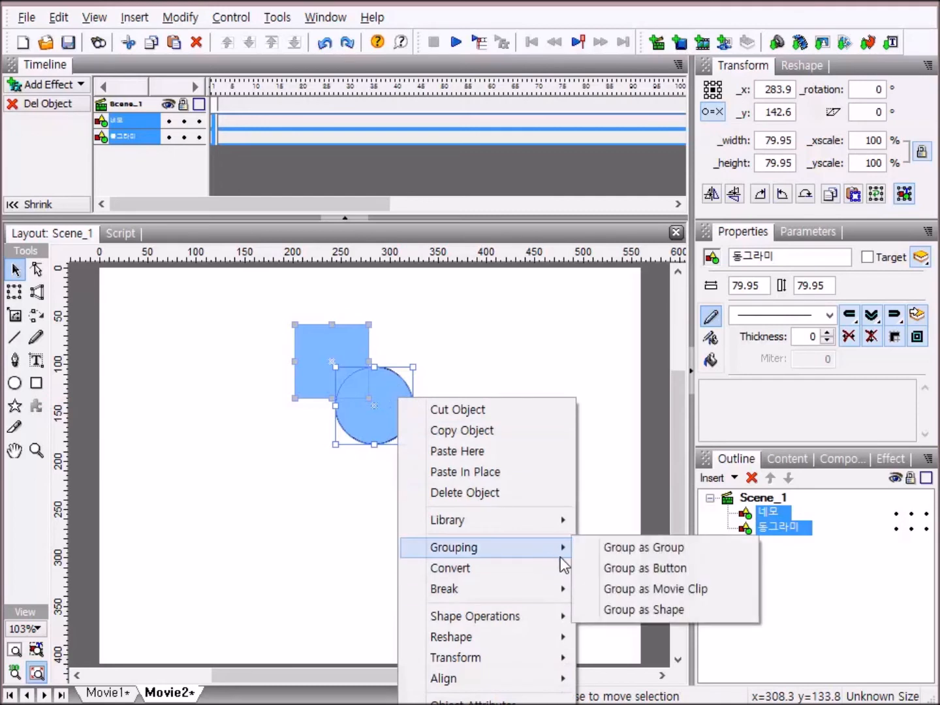
{"action": "left_click", "coordinate": [702, 609]}
{"action": "left_click_drag", "start_coordinate": [536, 287], "coordinate": [497, 163]}
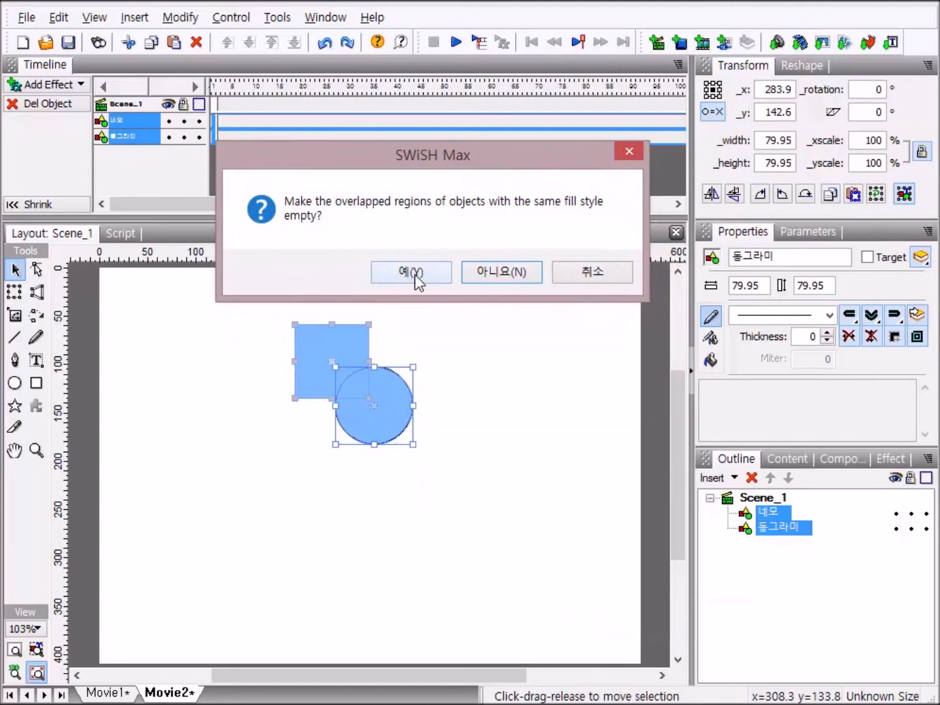
{"action": "left_click", "coordinate": [514, 279]}
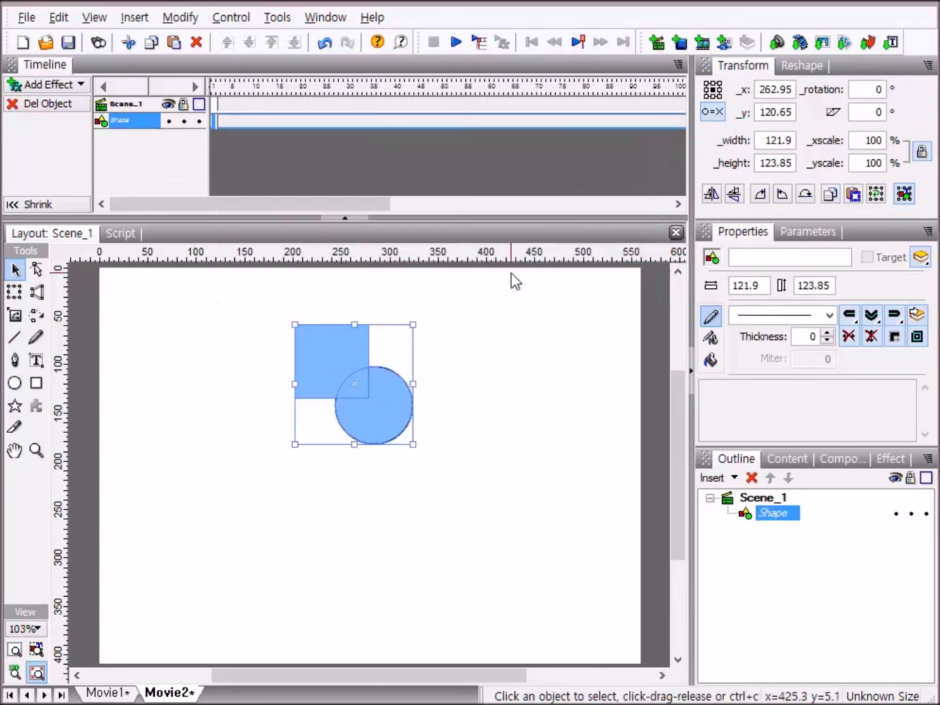
{"action": "left_click", "coordinate": [536, 396]}
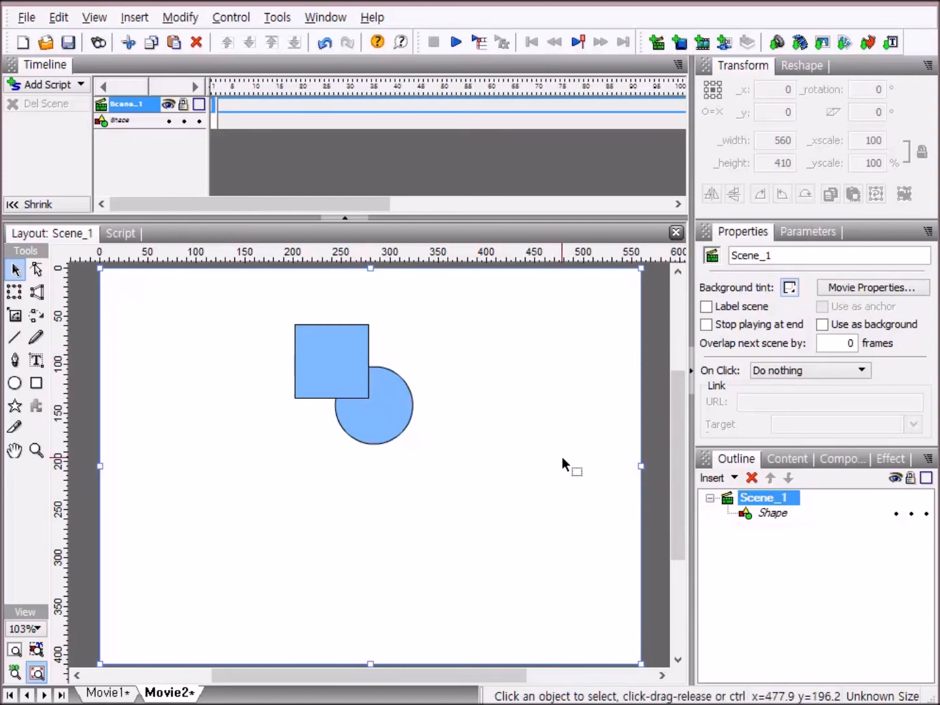
{"action": "key", "text": "ctrl+z"}
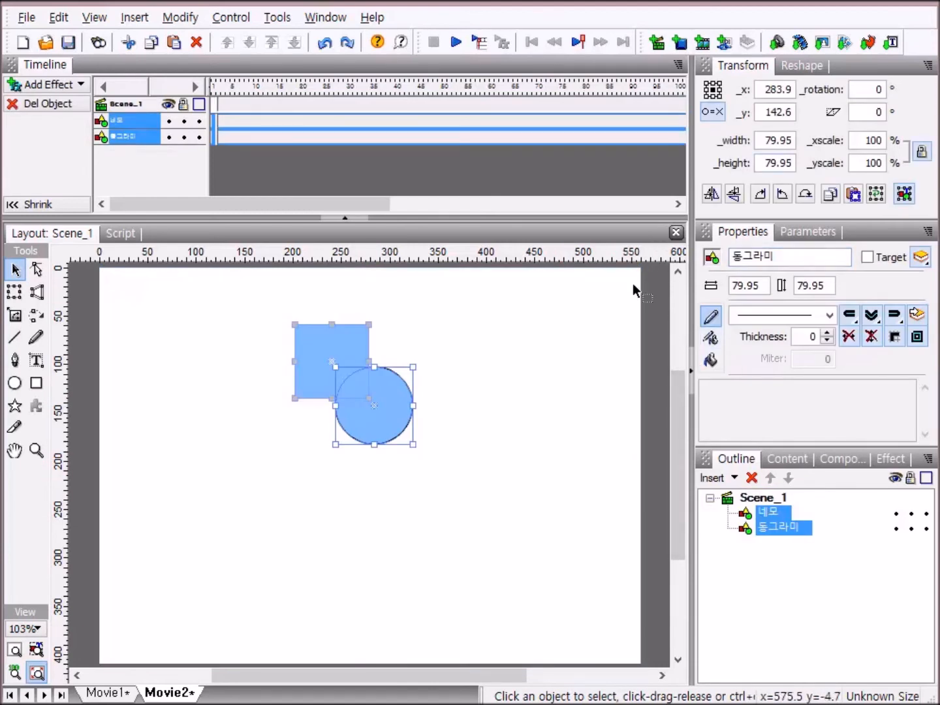
- Group the square and circle as a Group, and expand and collapse it in the outline to inspect its members
{"action": "right_click", "coordinate": [395, 404]}
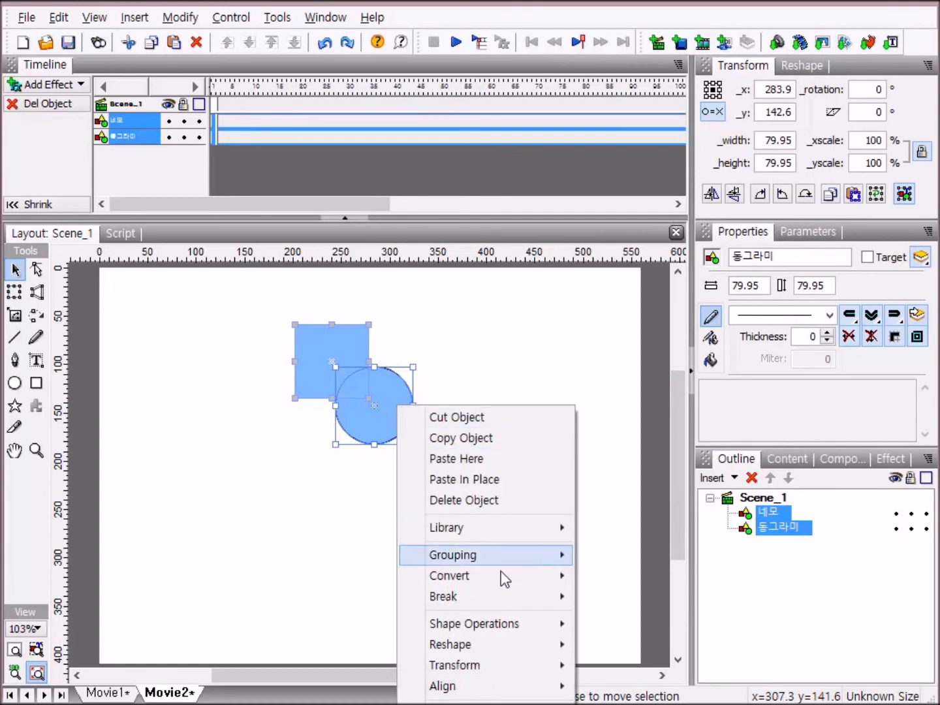
{"action": "mouse_move", "coordinate": [502, 553]}
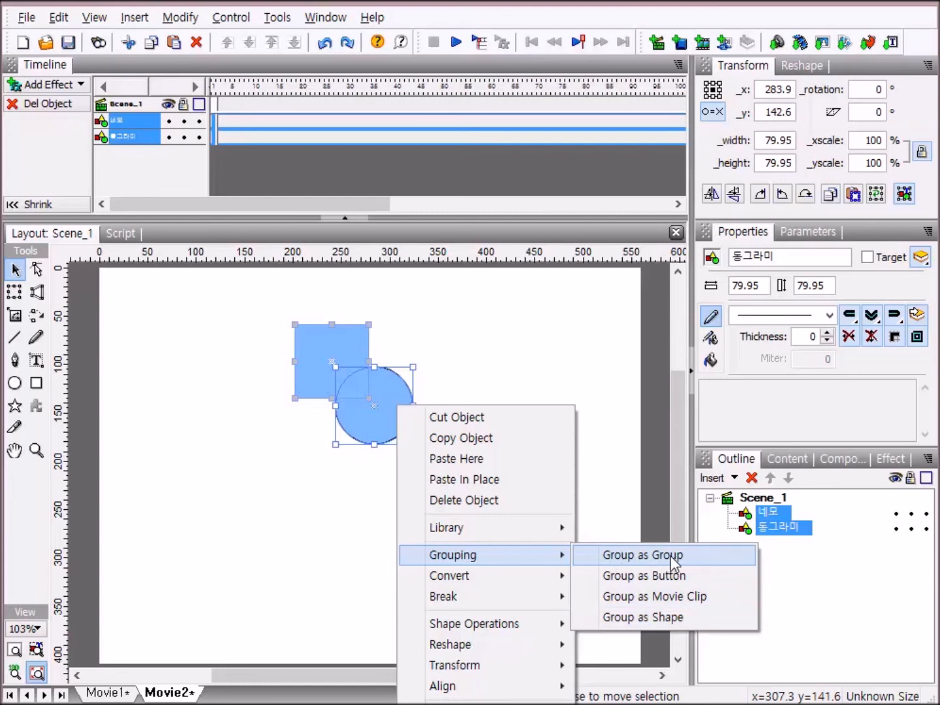
{"action": "left_click", "coordinate": [708, 556]}
{"action": "left_click", "coordinate": [476, 320]}
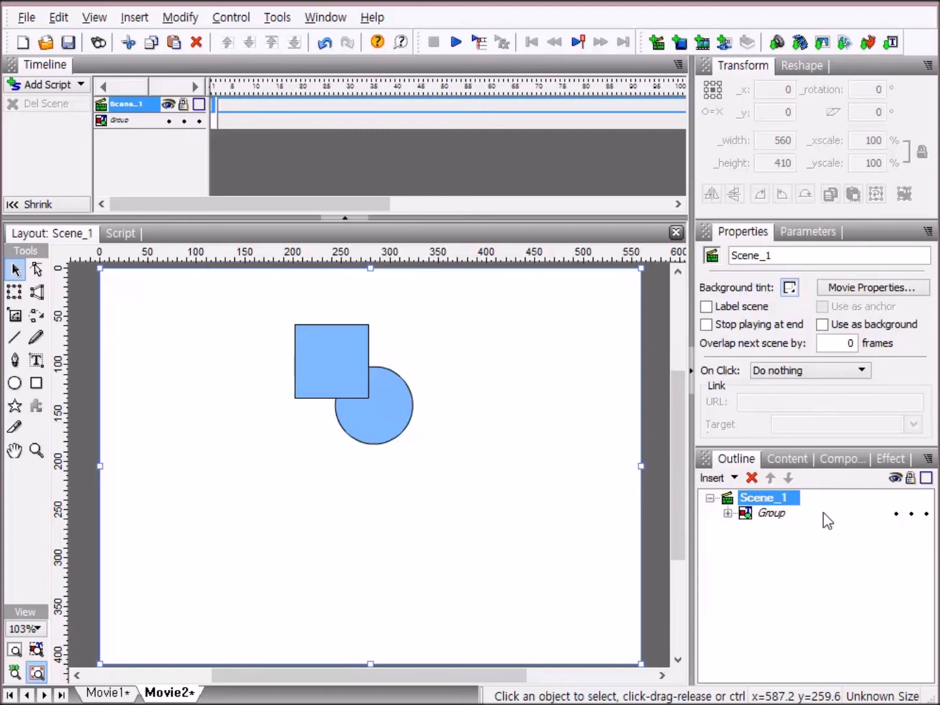
{"action": "left_click", "coordinate": [728, 514]}
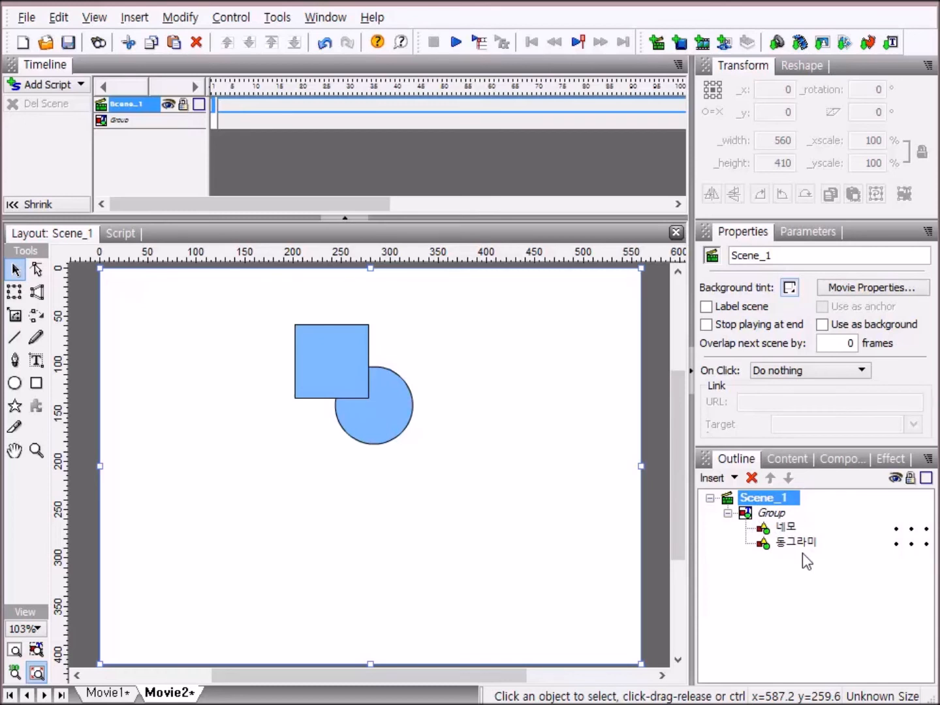
{"action": "left_click", "coordinate": [728, 513]}
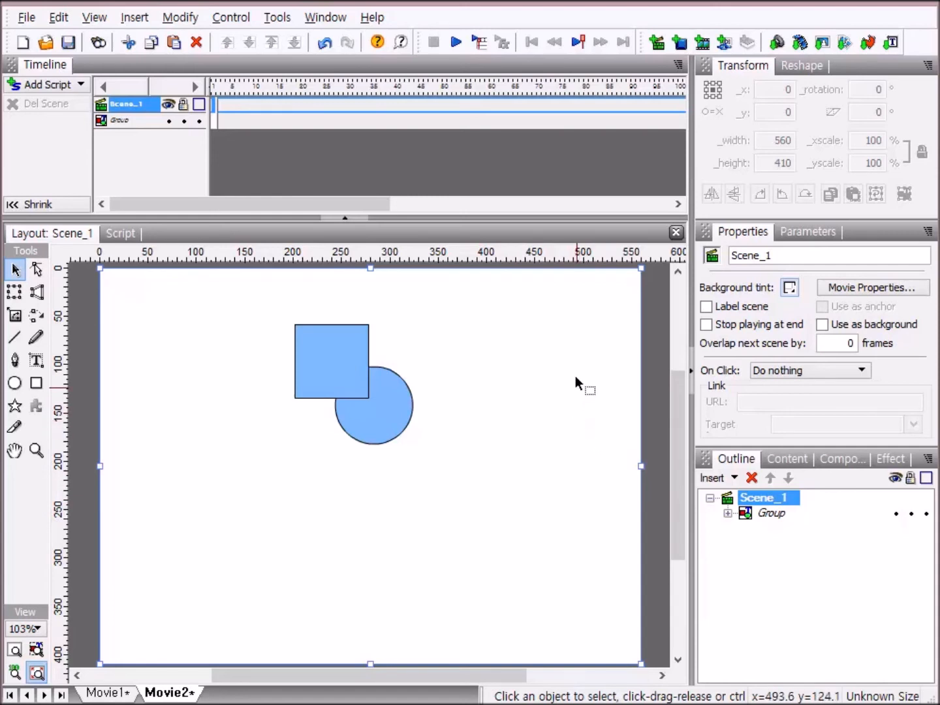
- Delete the square-and-circle group and draw a circle about 318 by 318 centred at about x 310, y 198
{"action": "left_click_drag", "start_coordinate": [303, 309], "coordinate": [475, 470]}
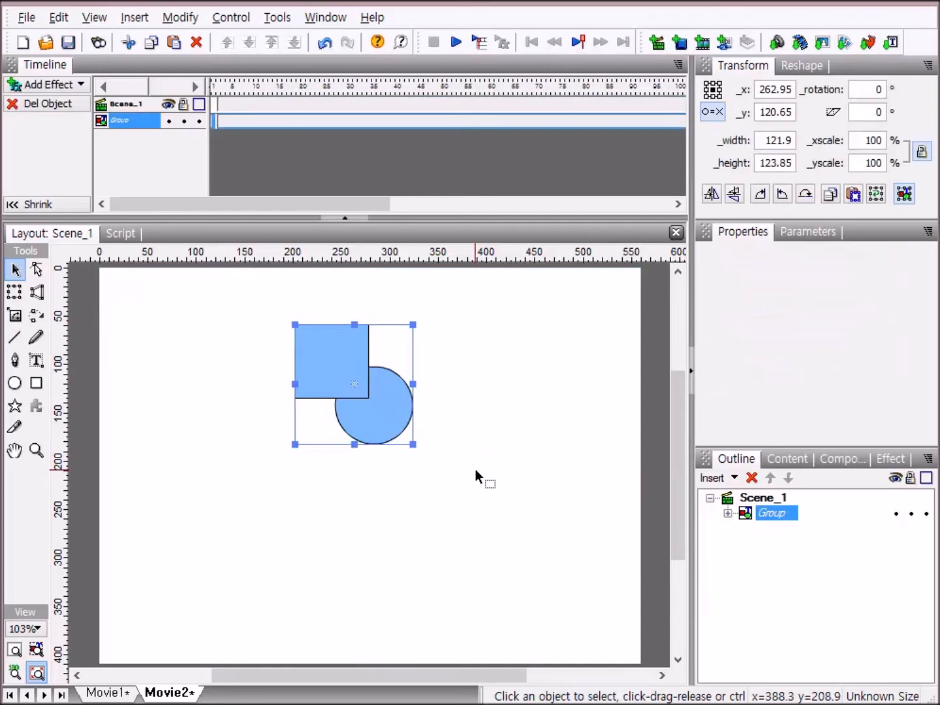
{"action": "key", "text": "Delete"}
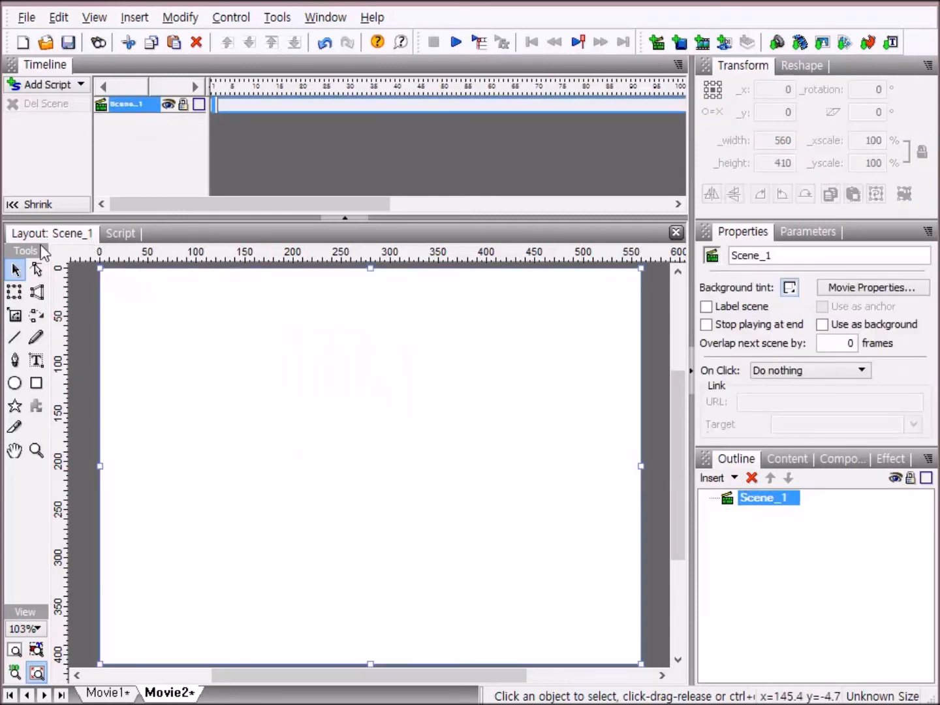
{"action": "left_click", "coordinate": [15, 384]}
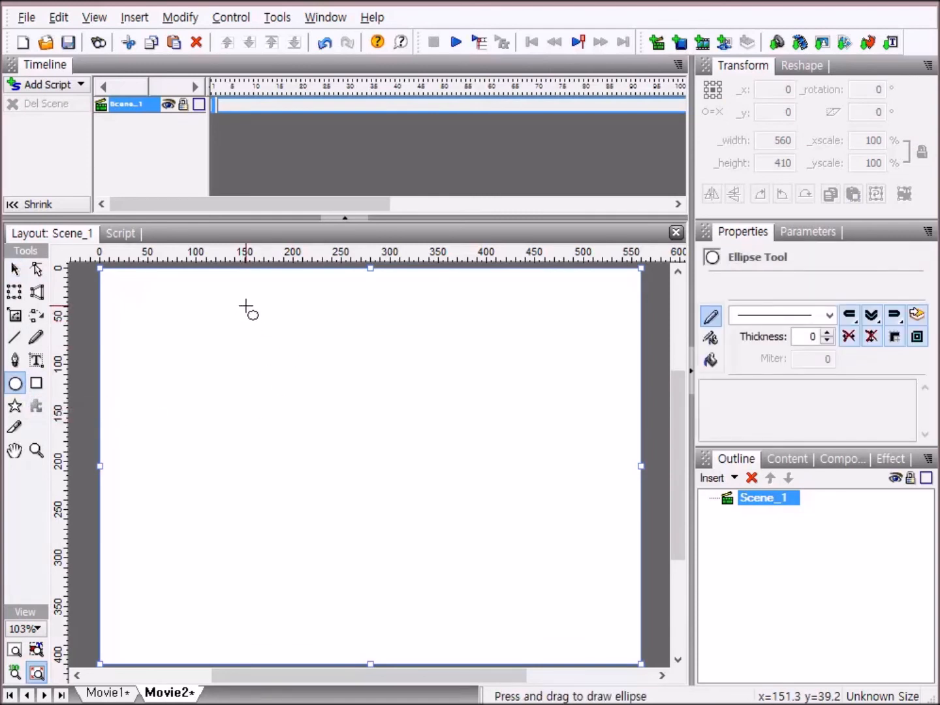
{"action": "left_click_drag", "start_coordinate": [246, 306], "coordinate": [541, 600]}
{"action": "left_click_drag", "start_coordinate": [403, 601], "coordinate": [416, 618]}
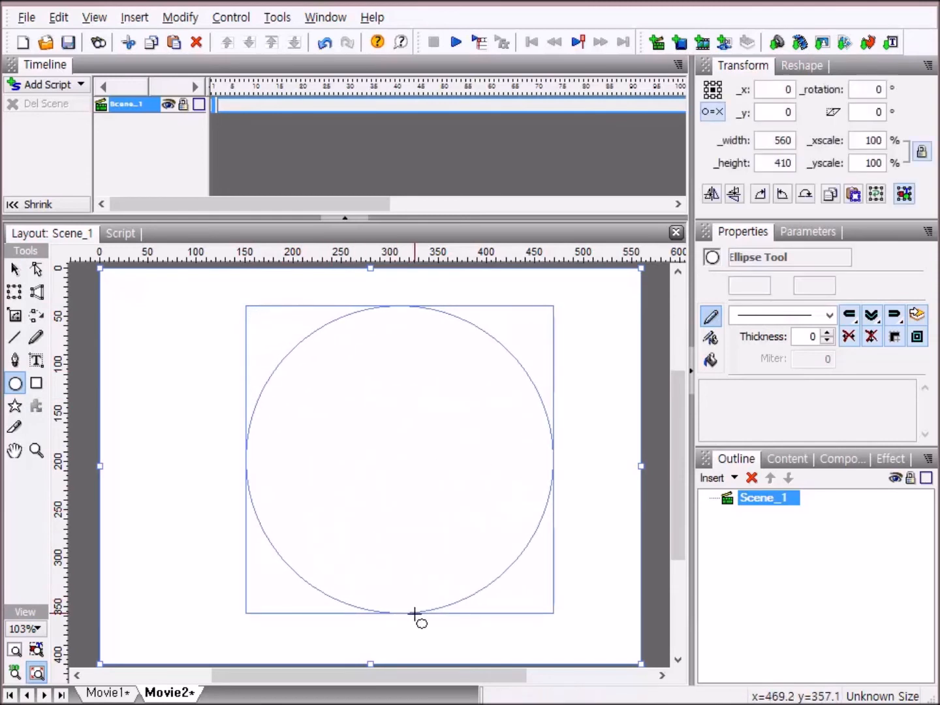
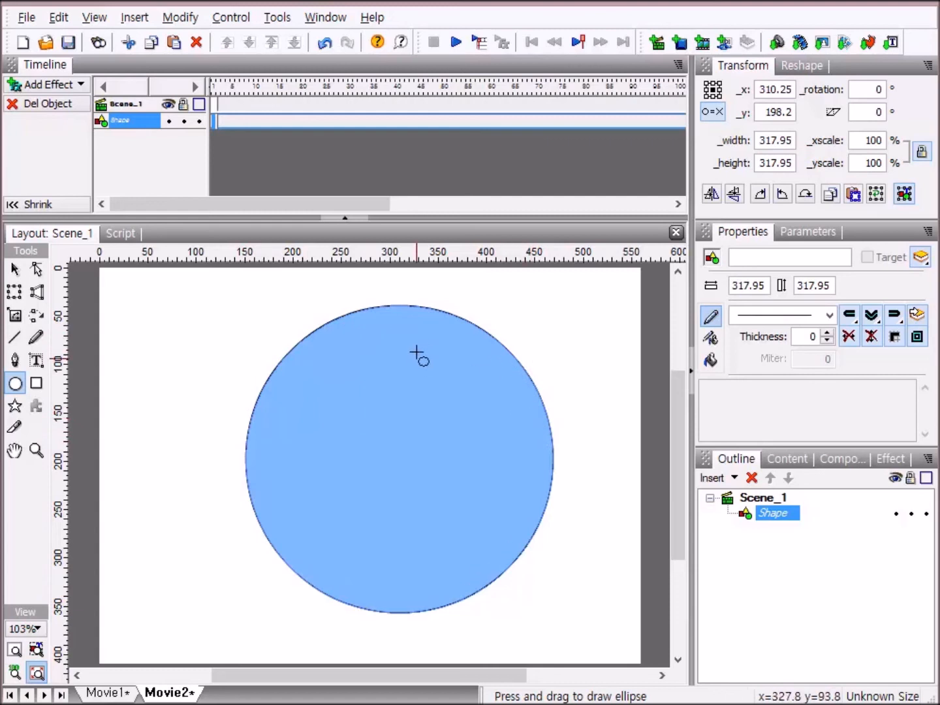
- Set the Ellipse tool's stroke to the long-dashed line style with no object selected
{"action": "left_click", "coordinate": [440, 397]}
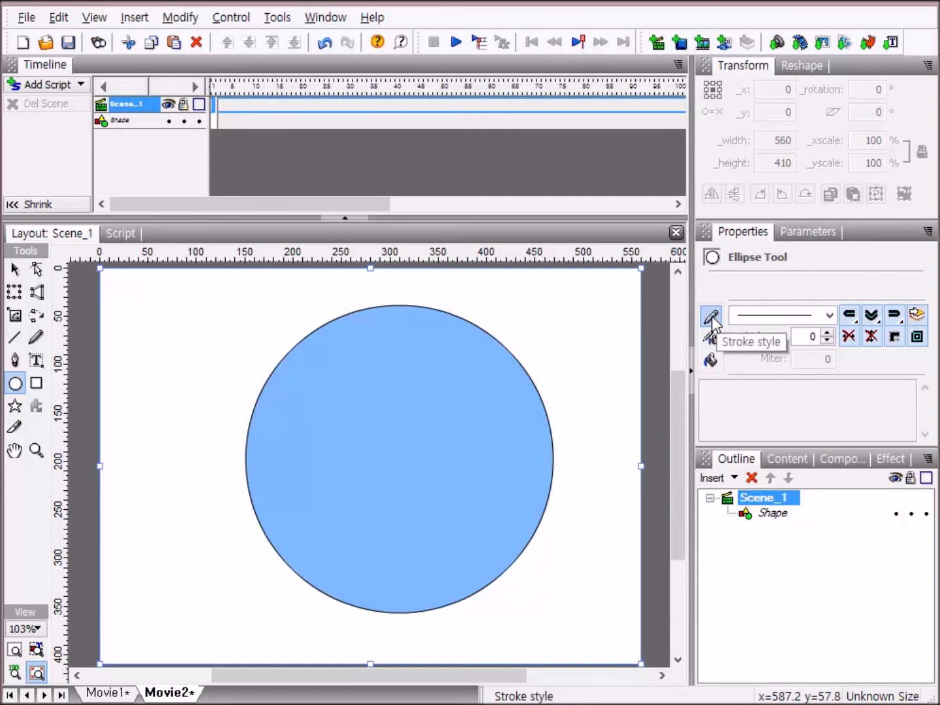
{"action": "left_click", "coordinate": [829, 316]}
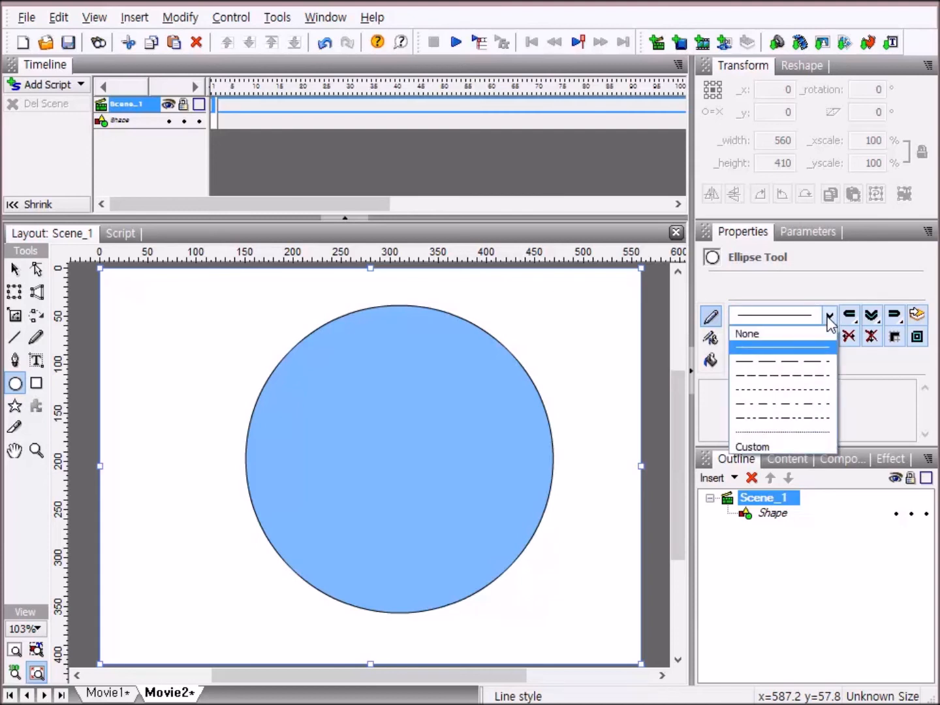
{"action": "left_click", "coordinate": [808, 362]}
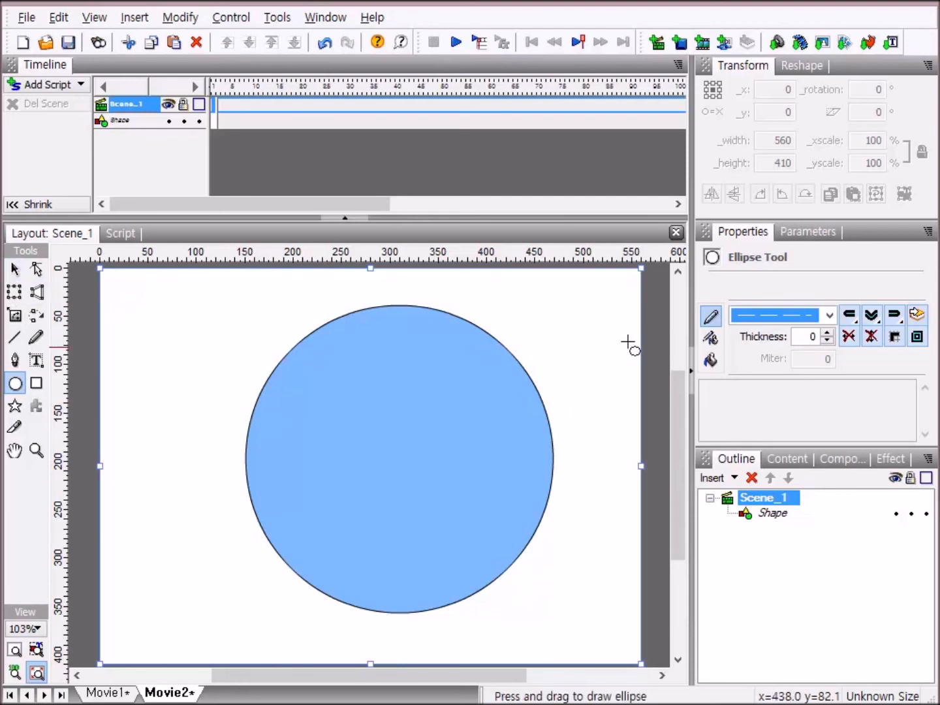
- Give the large circle a long-dashed outline with a stroke thickness of 5 pixels
{"action": "left_click", "coordinate": [16, 270]}
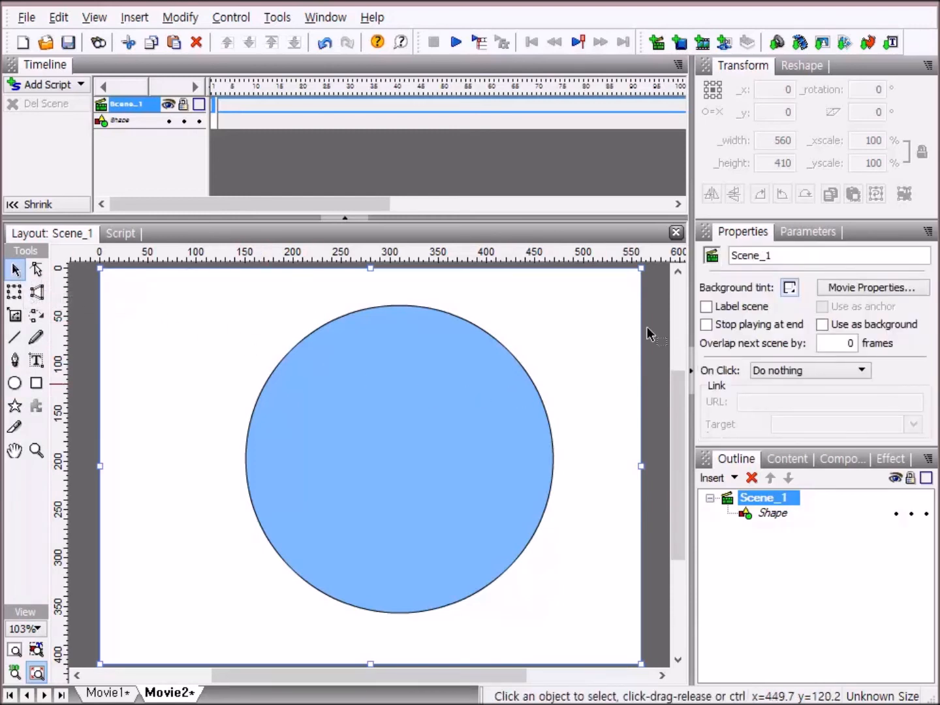
{"action": "left_click", "coordinate": [476, 370]}
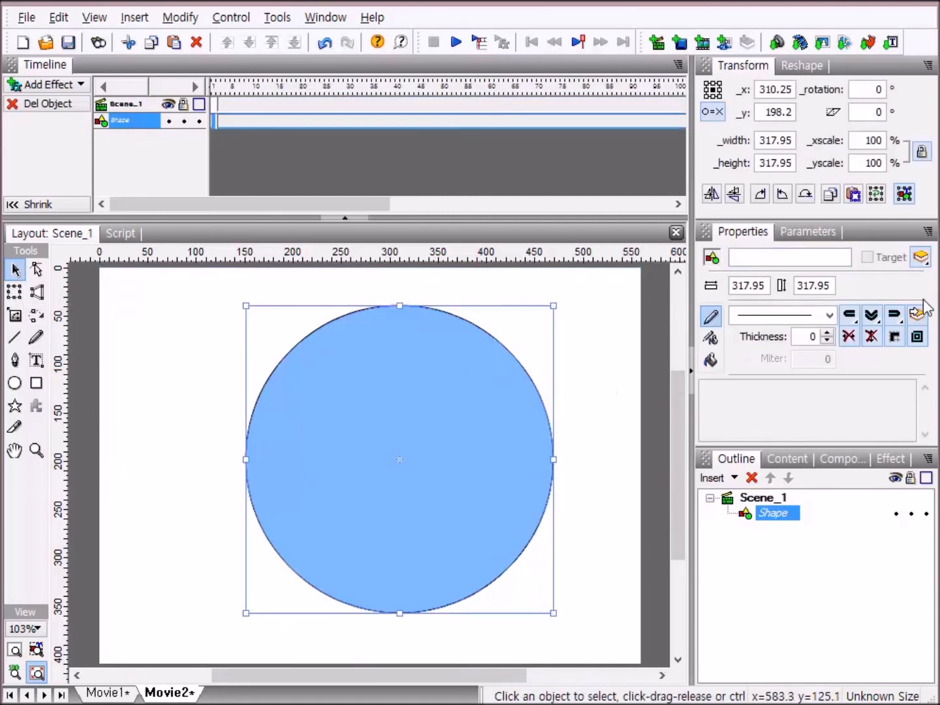
{"action": "left_click", "coordinate": [829, 317]}
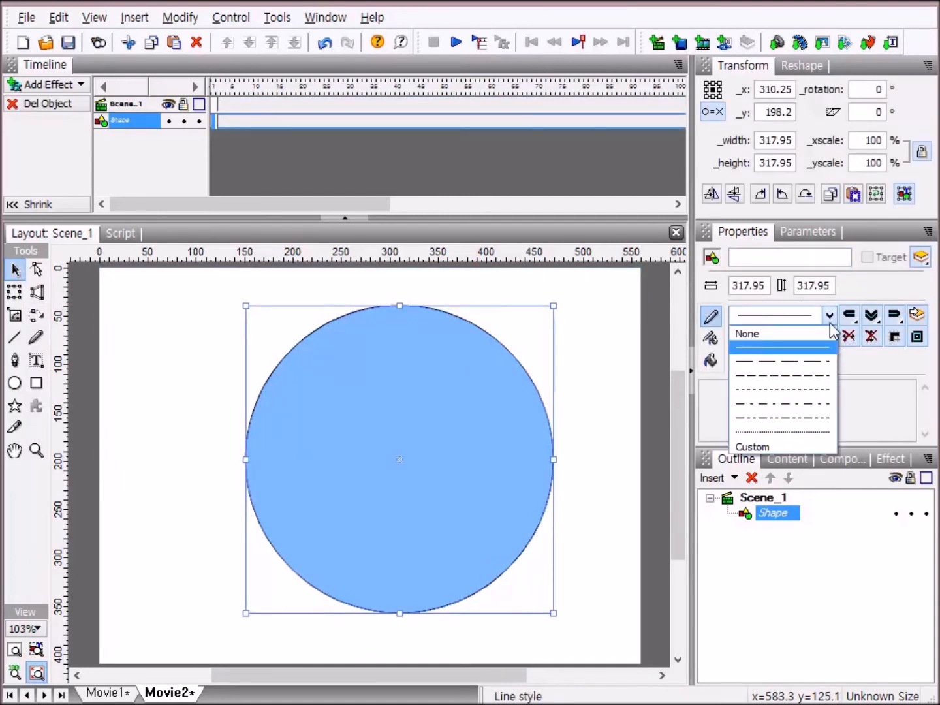
{"action": "left_click", "coordinate": [824, 363]}
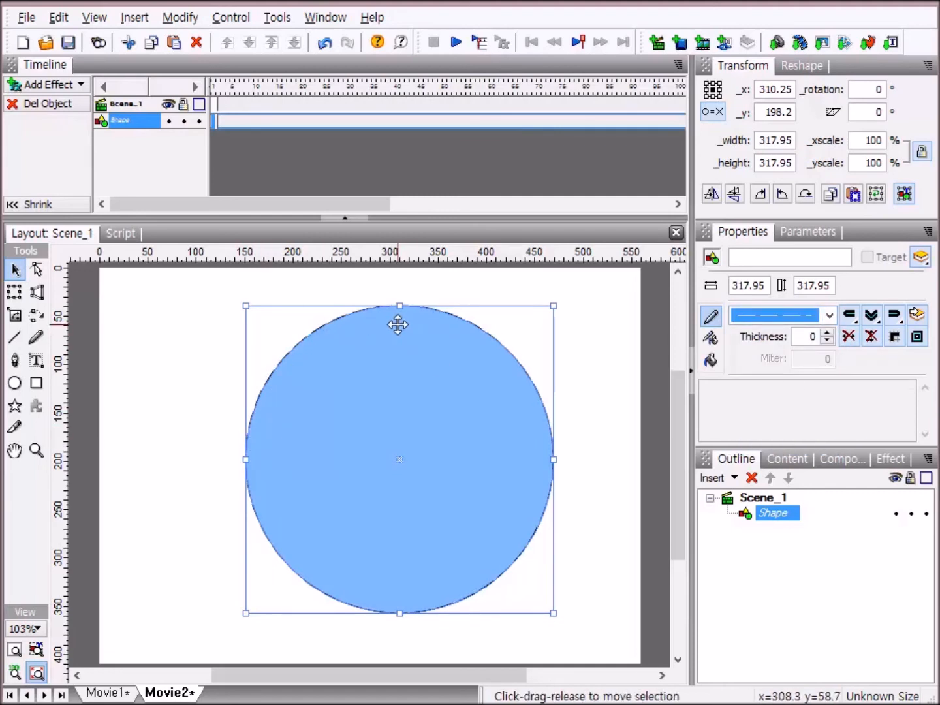
{"action": "left_click", "coordinate": [816, 335]}
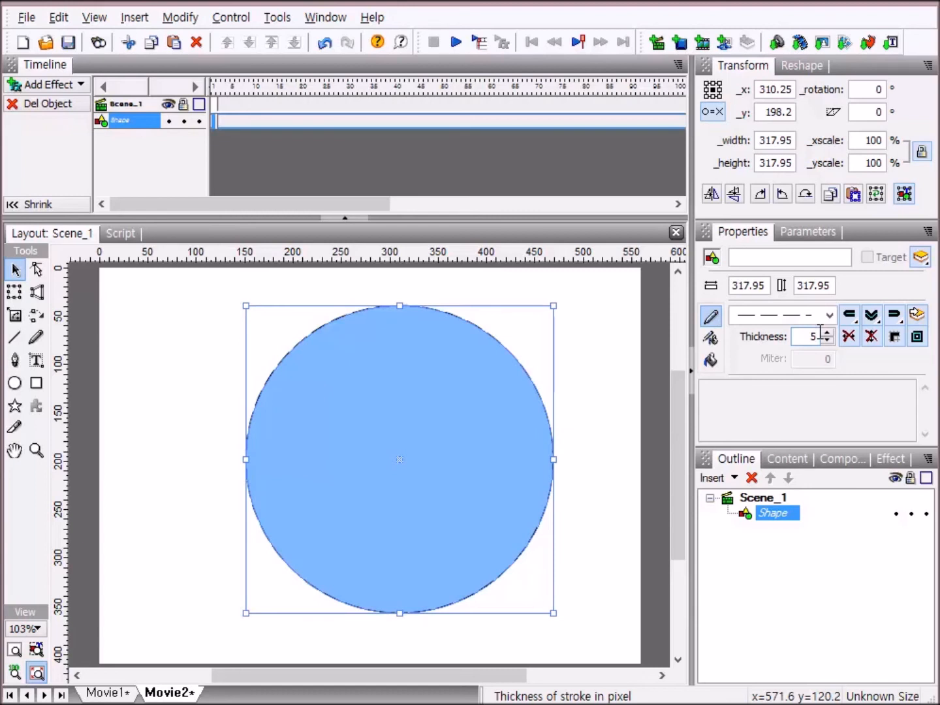
{"action": "left_click", "coordinate": [597, 360]}
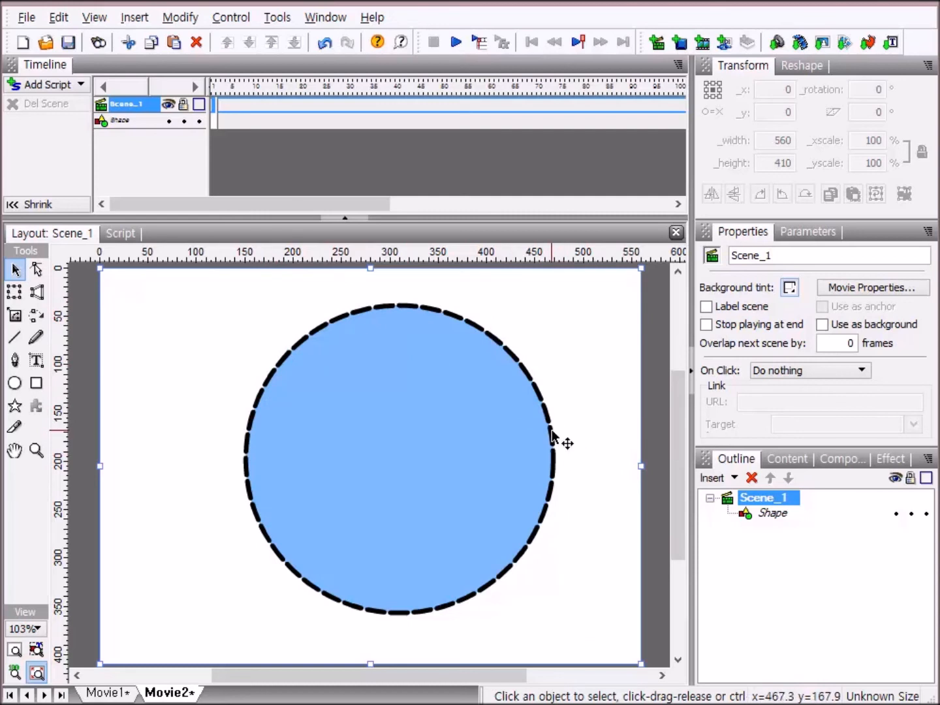
- Change the colour of the large circle's dashed outline to solid red
{"action": "left_click", "coordinate": [488, 389]}
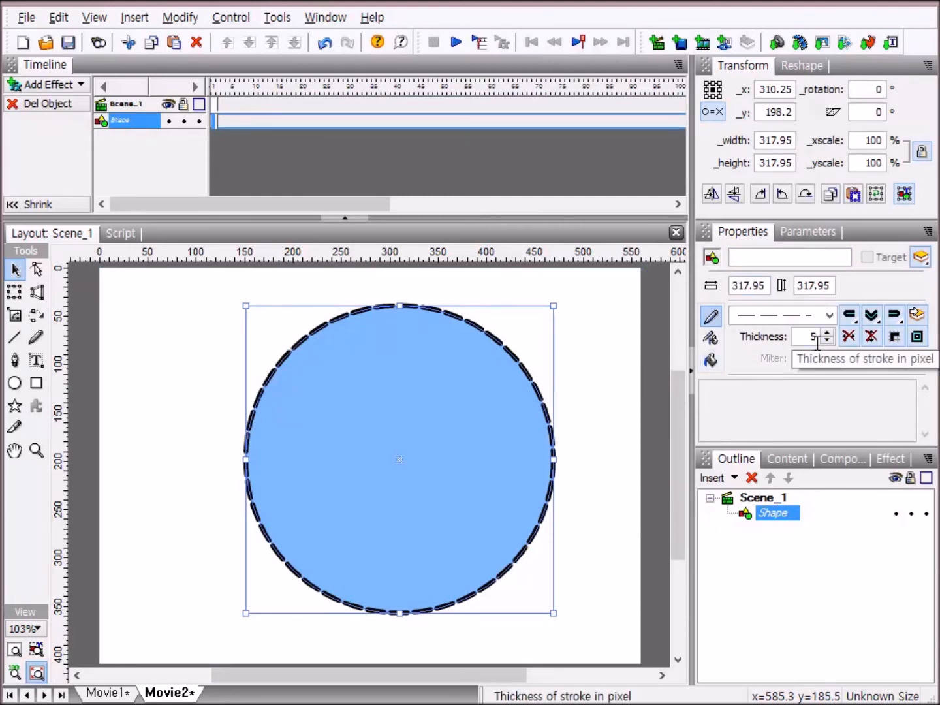
{"action": "left_click", "coordinate": [715, 359]}
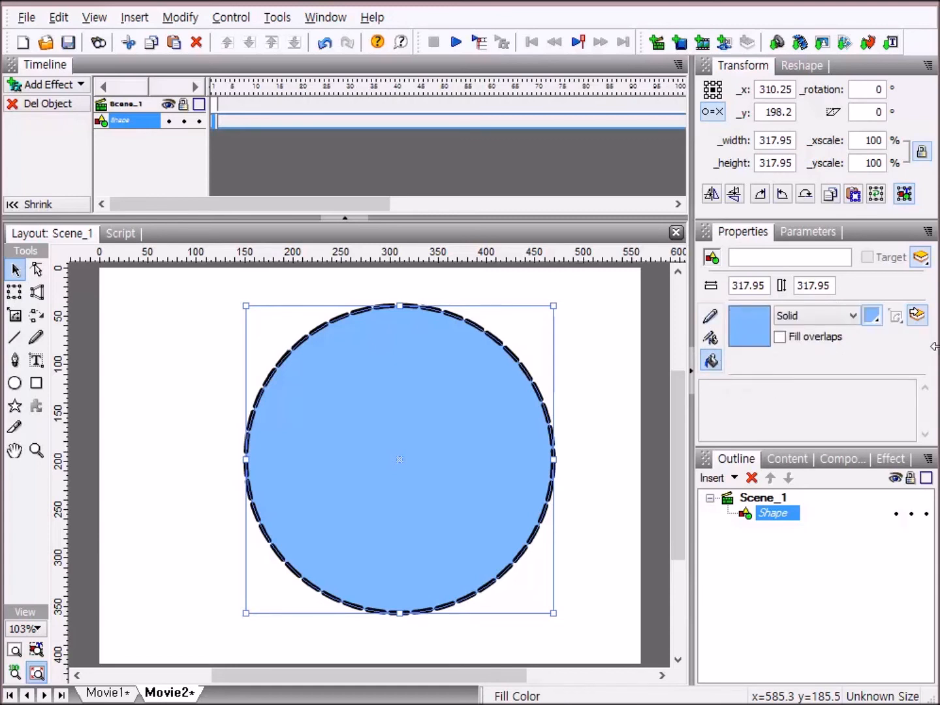
{"action": "left_click", "coordinate": [853, 317]}
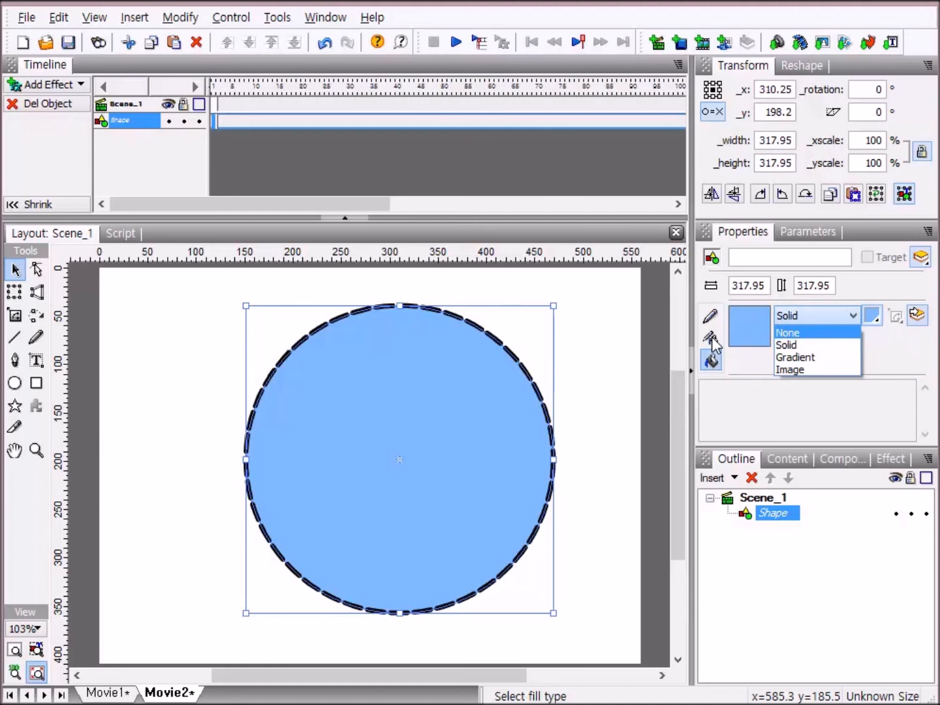
{"action": "left_click", "coordinate": [718, 364]}
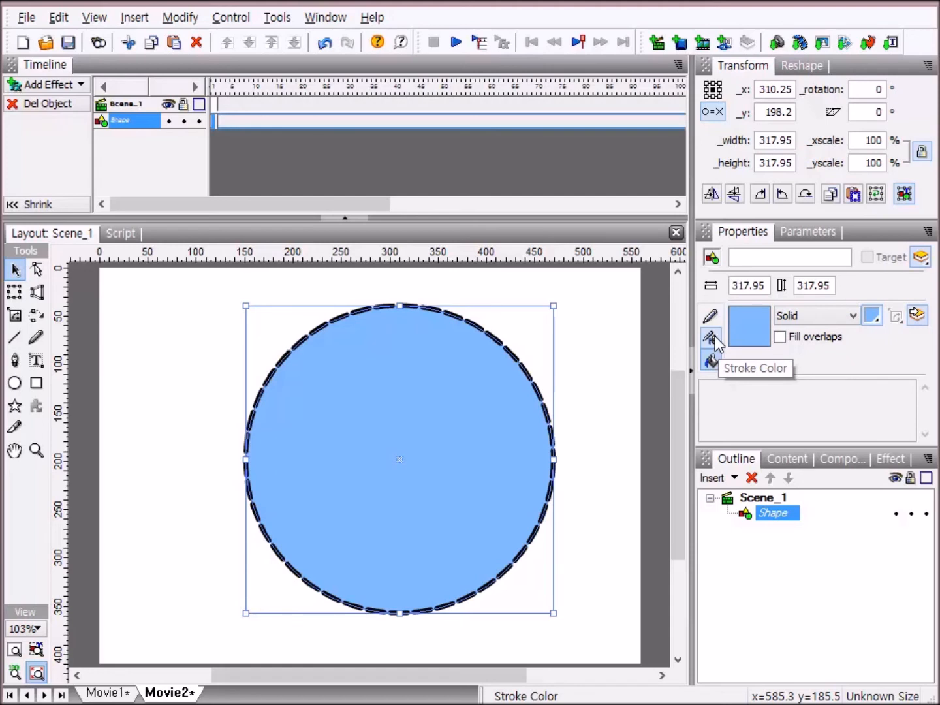
{"action": "left_click", "coordinate": [713, 337]}
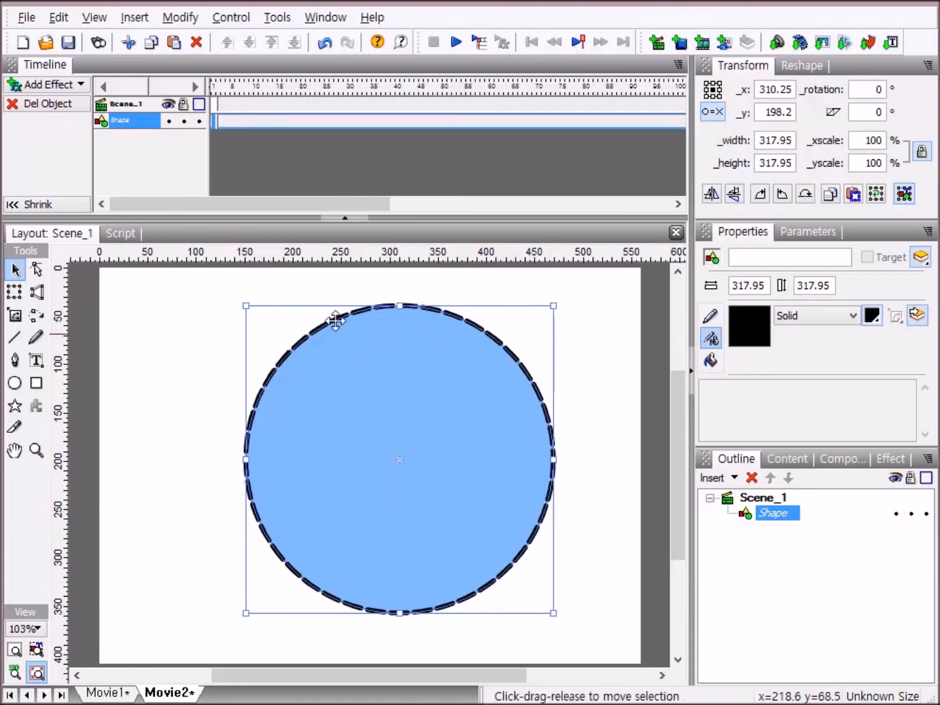
{"action": "left_click", "coordinate": [873, 316]}
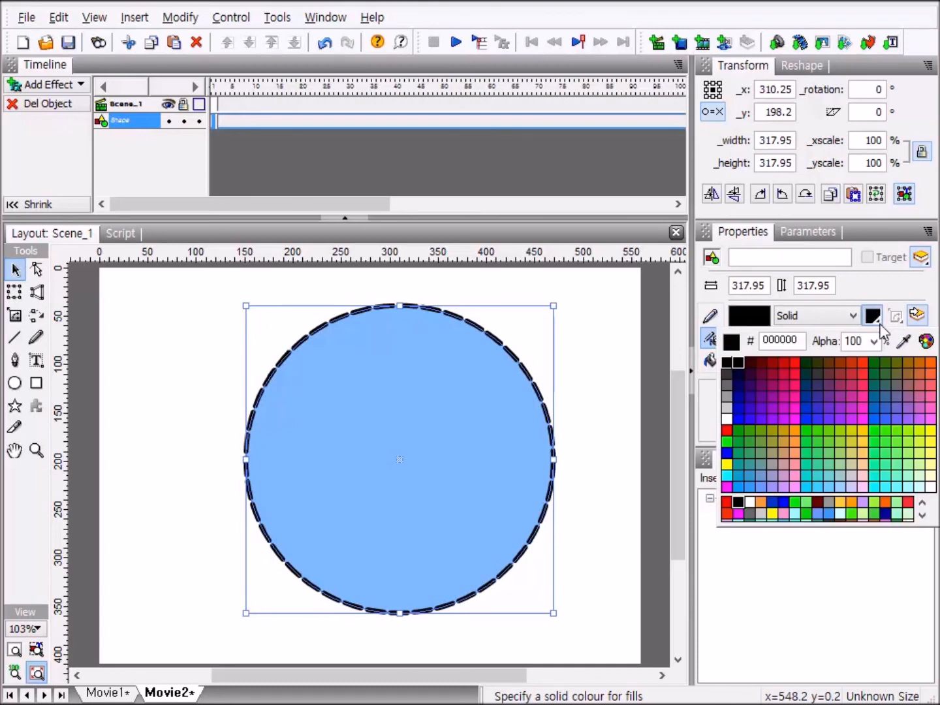
{"action": "left_click", "coordinate": [727, 432]}
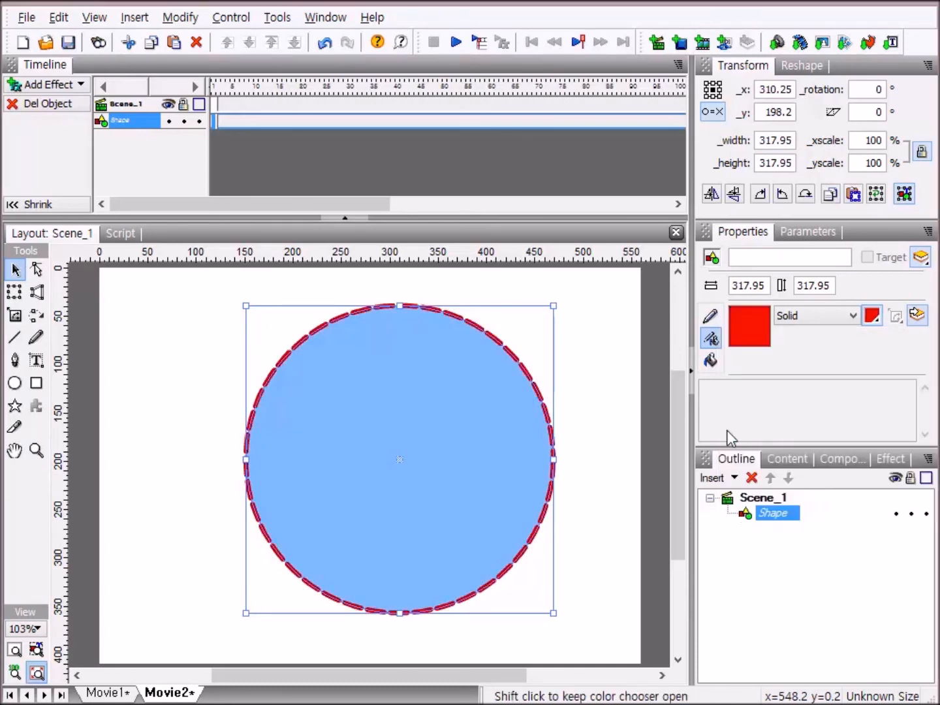
{"action": "left_click", "coordinate": [598, 362]}
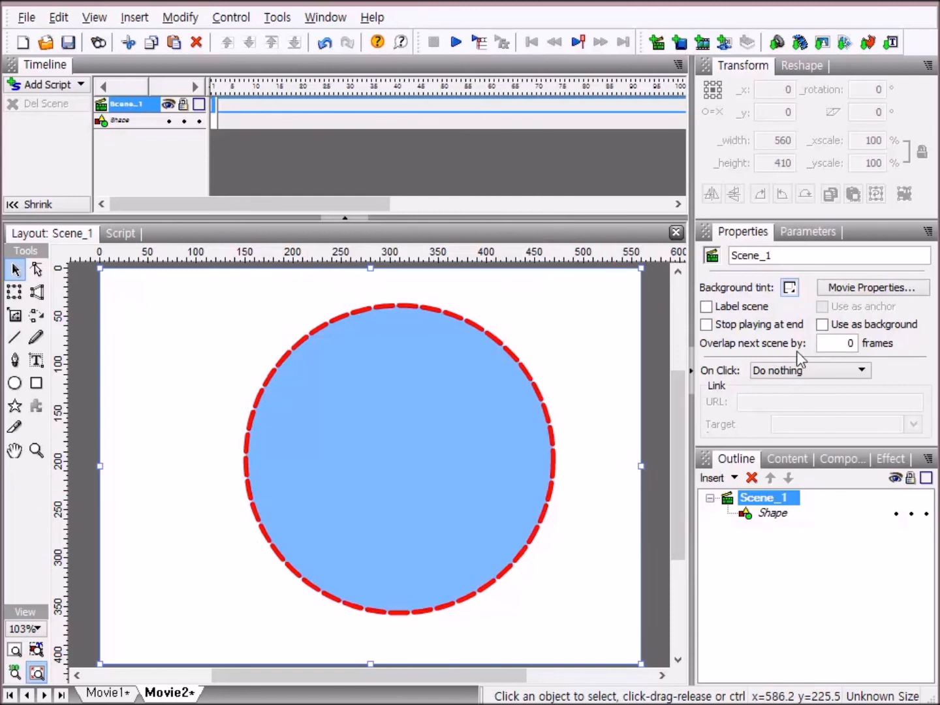
- Turn on Fill overlaps for the circle's solid fill to compare the look, and turn it off again
{"action": "left_click", "coordinate": [481, 381]}
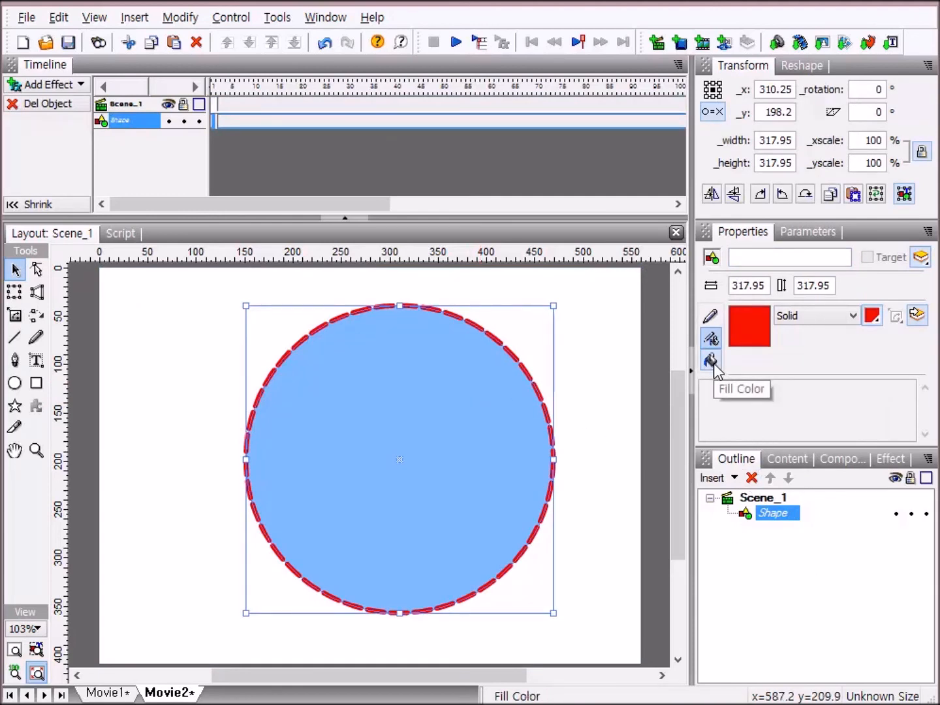
{"action": "left_click", "coordinate": [713, 361]}
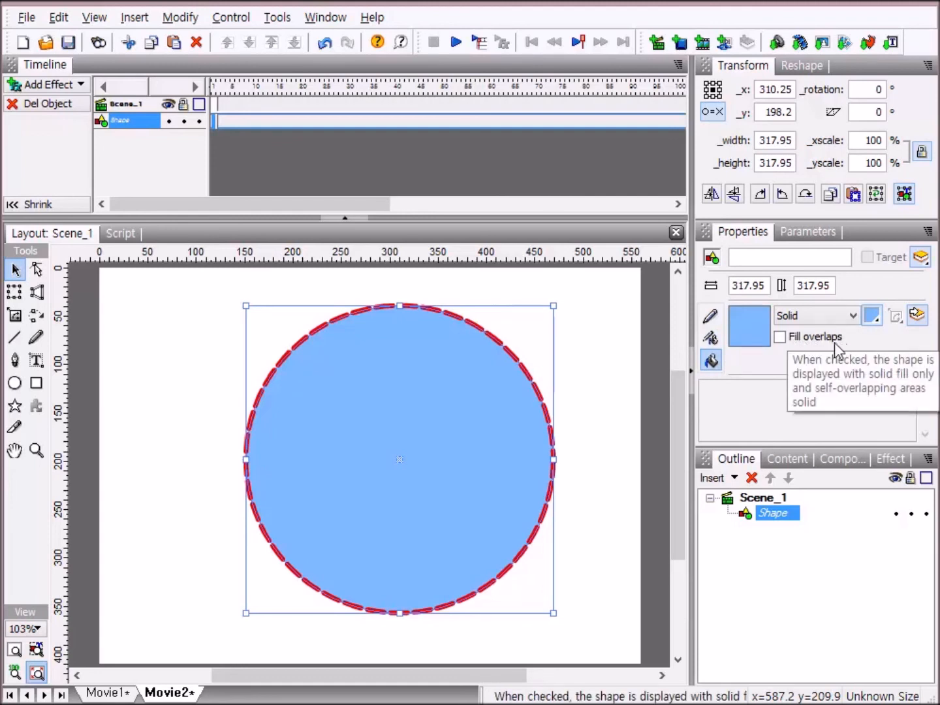
{"action": "left_click", "coordinate": [780, 338]}
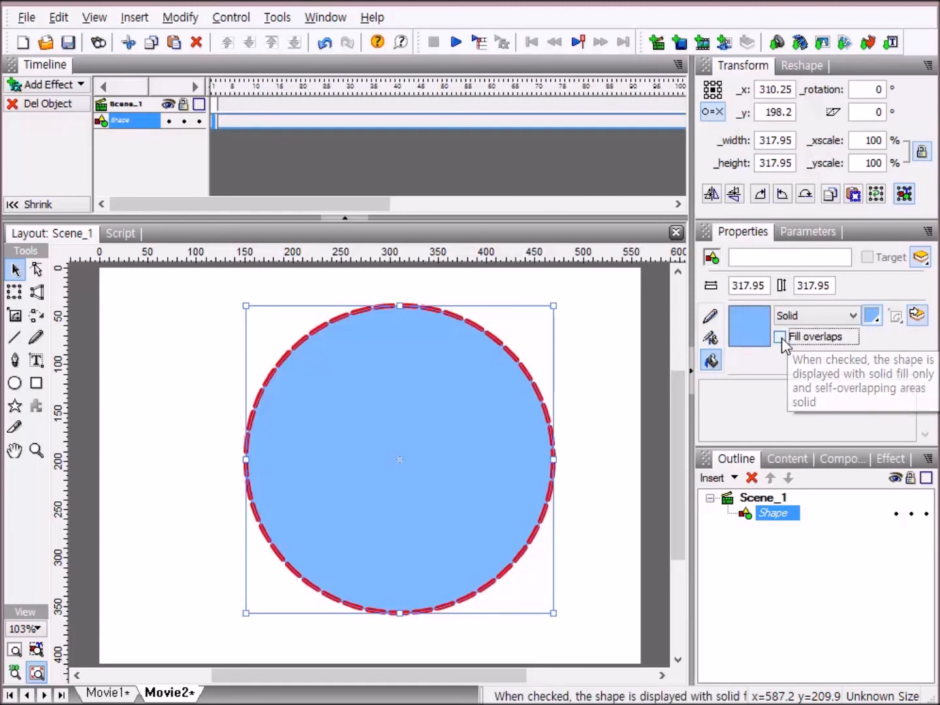
{"action": "left_click", "coordinate": [602, 483]}
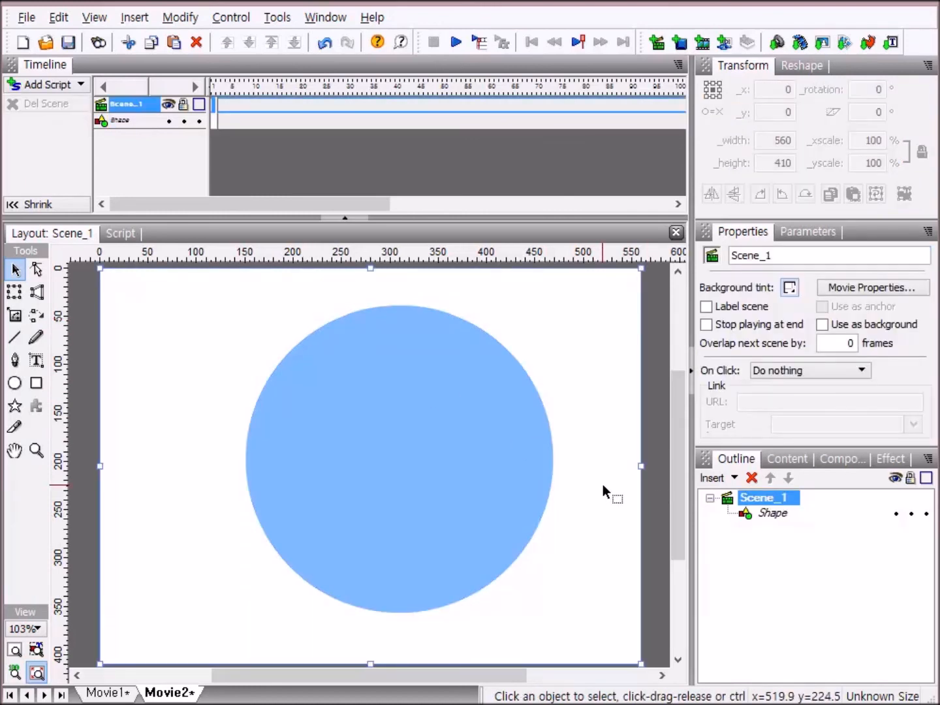
{"action": "left_click", "coordinate": [462, 483]}
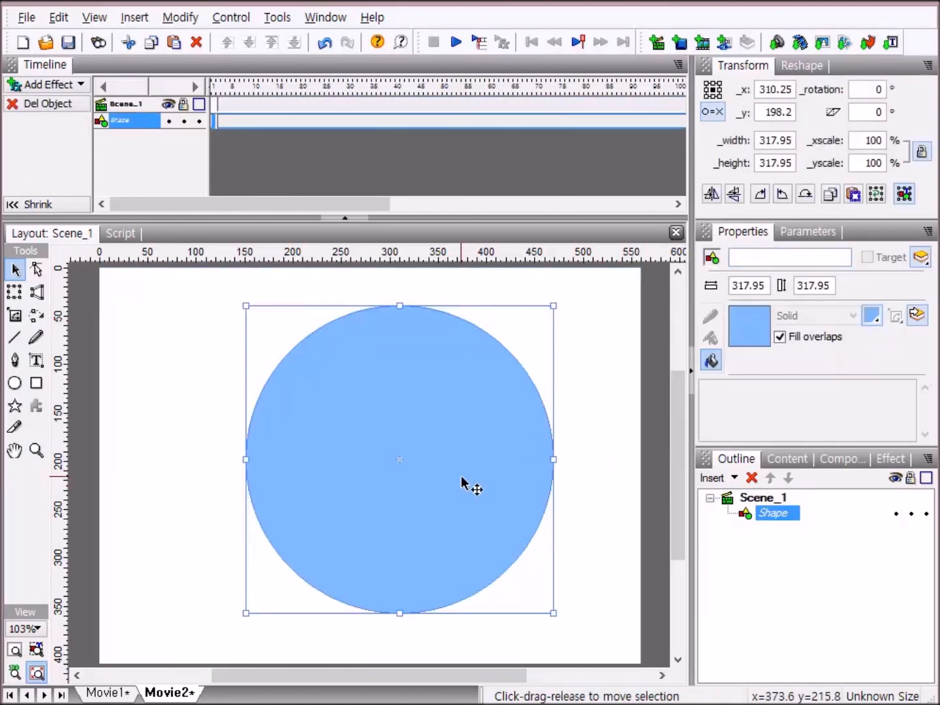
{"action": "left_click", "coordinate": [779, 337]}
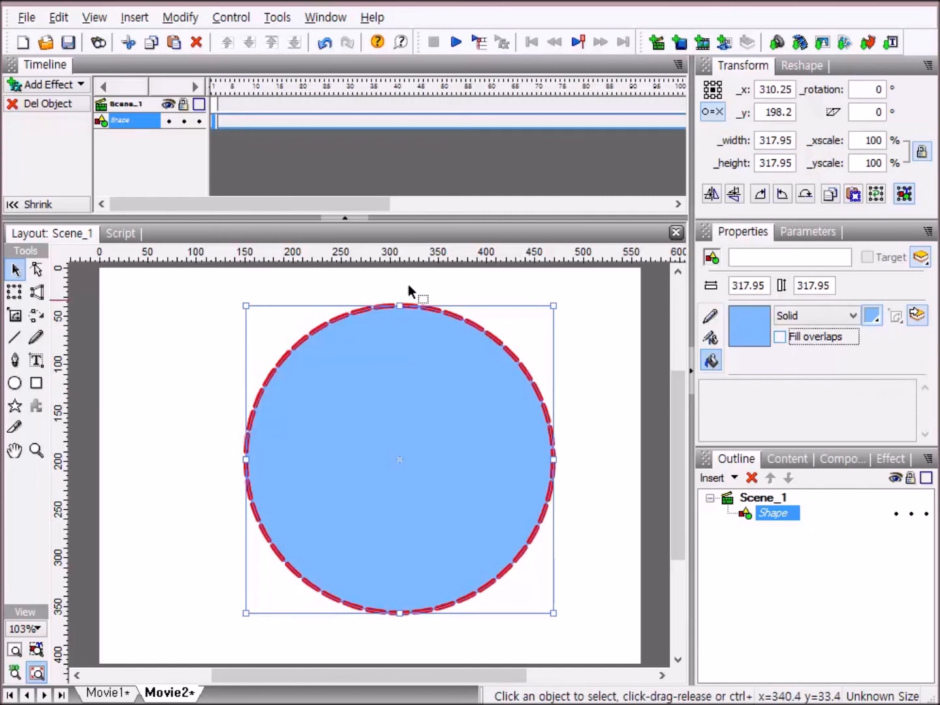
{"action": "left_click", "coordinate": [592, 500]}
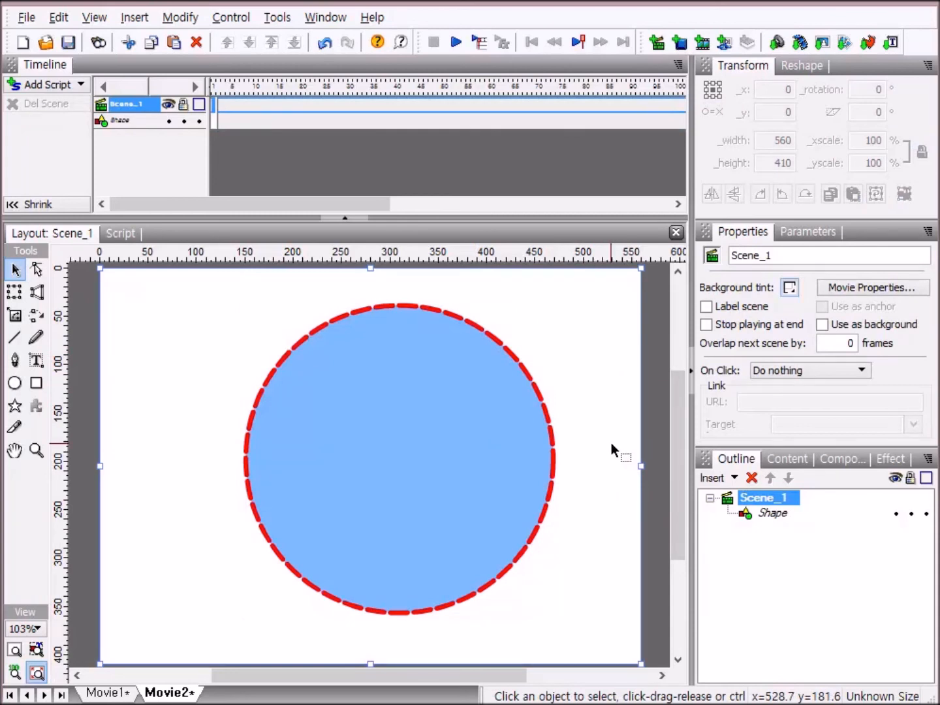
- Remove the circle's blue fill by setting its fill type to None
{"action": "left_click", "coordinate": [525, 453]}
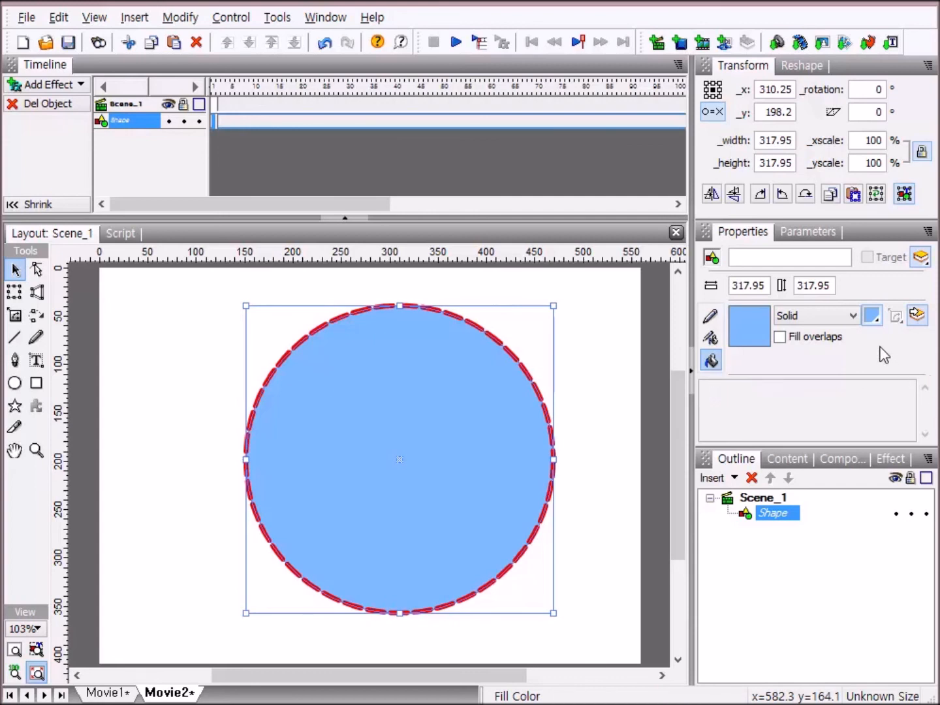
{"action": "left_click", "coordinate": [853, 316]}
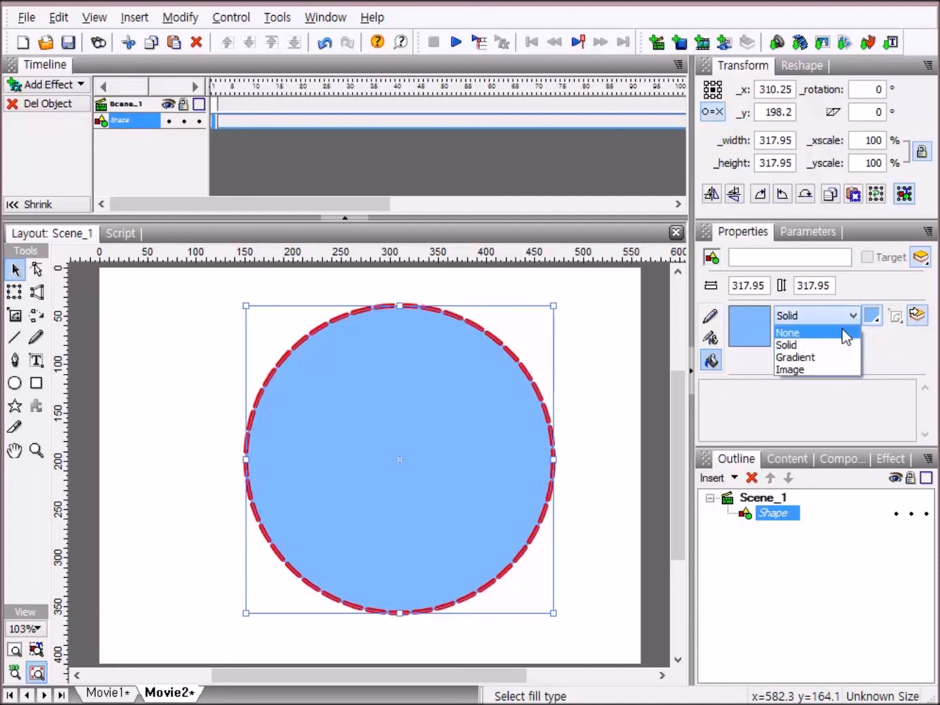
{"action": "left_click", "coordinate": [788, 333]}
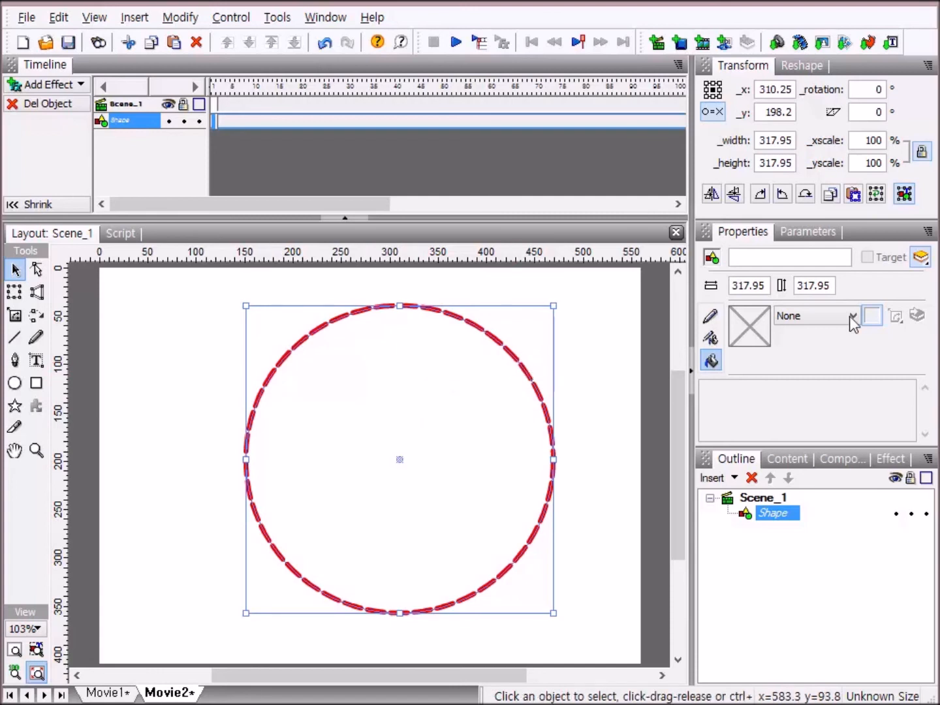
- Give the circle an Image fill using the picture 8.300X300.jpg
{"action": "left_click", "coordinate": [713, 363]}
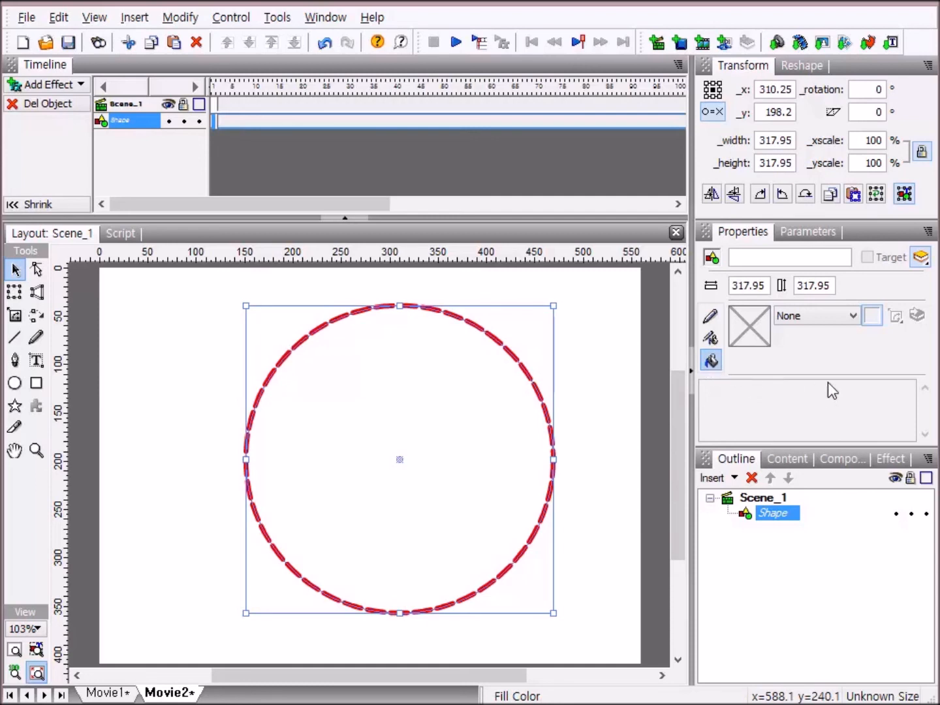
{"action": "left_click", "coordinate": [853, 316]}
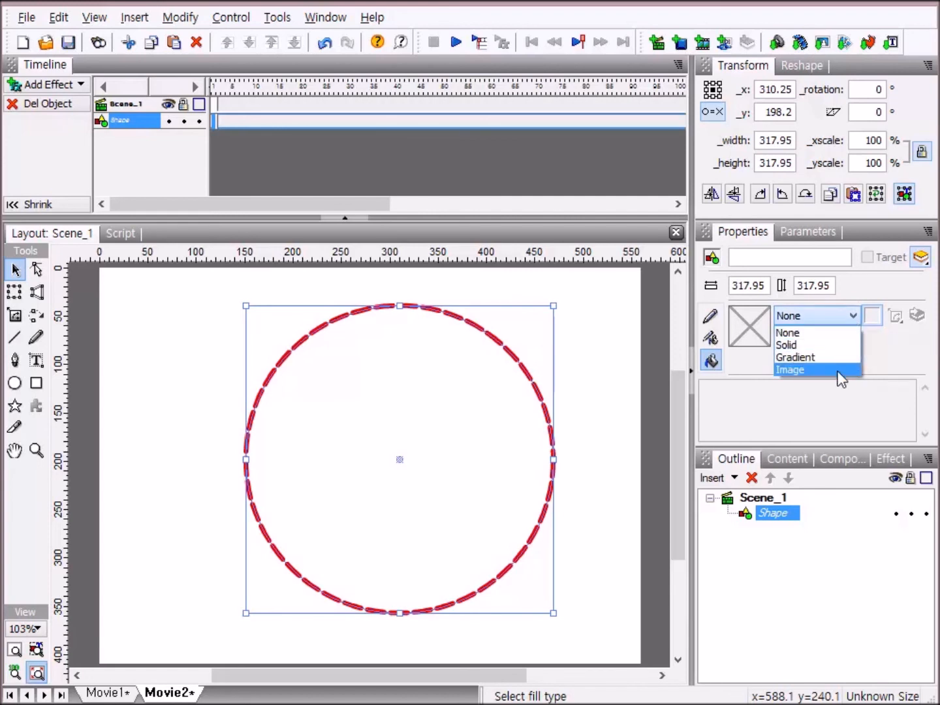
{"action": "left_click", "coordinate": [815, 369]}
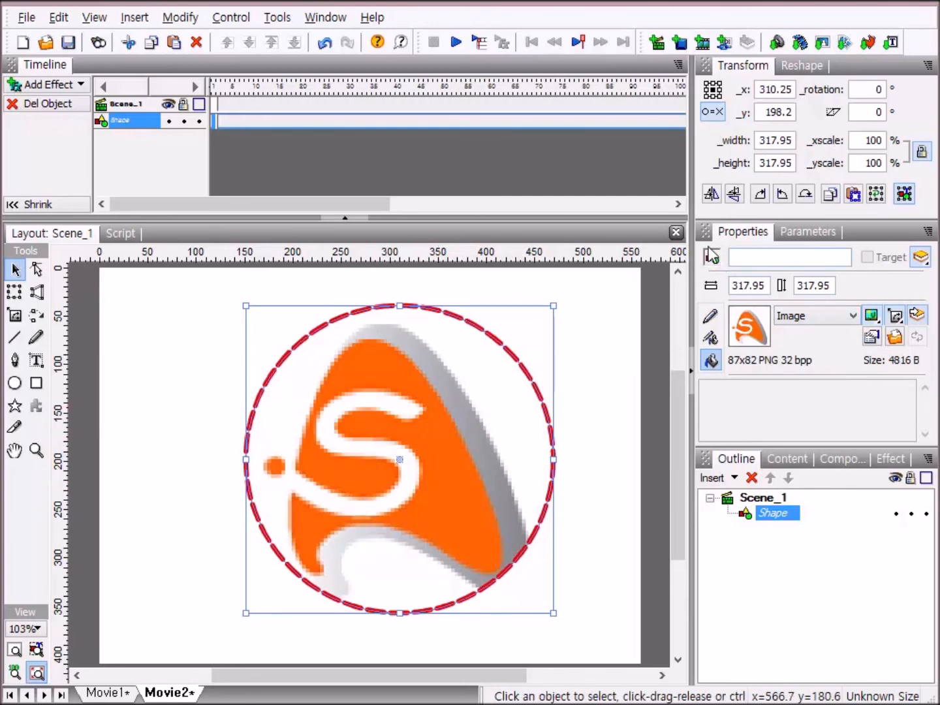
{"action": "left_click", "coordinate": [896, 339]}
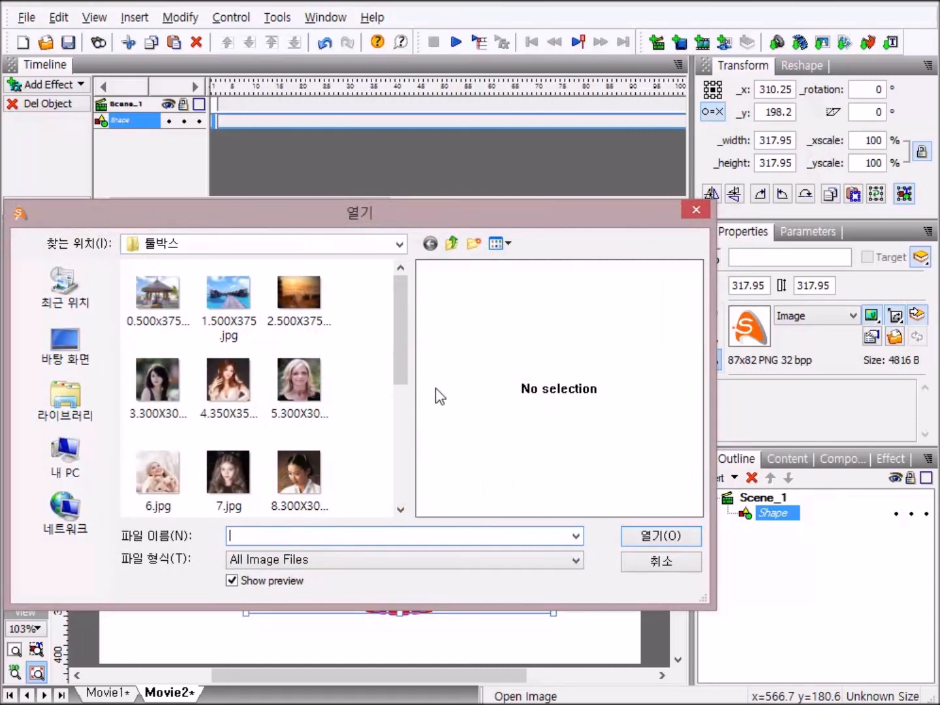
{"action": "double_click", "coordinate": [299, 474]}
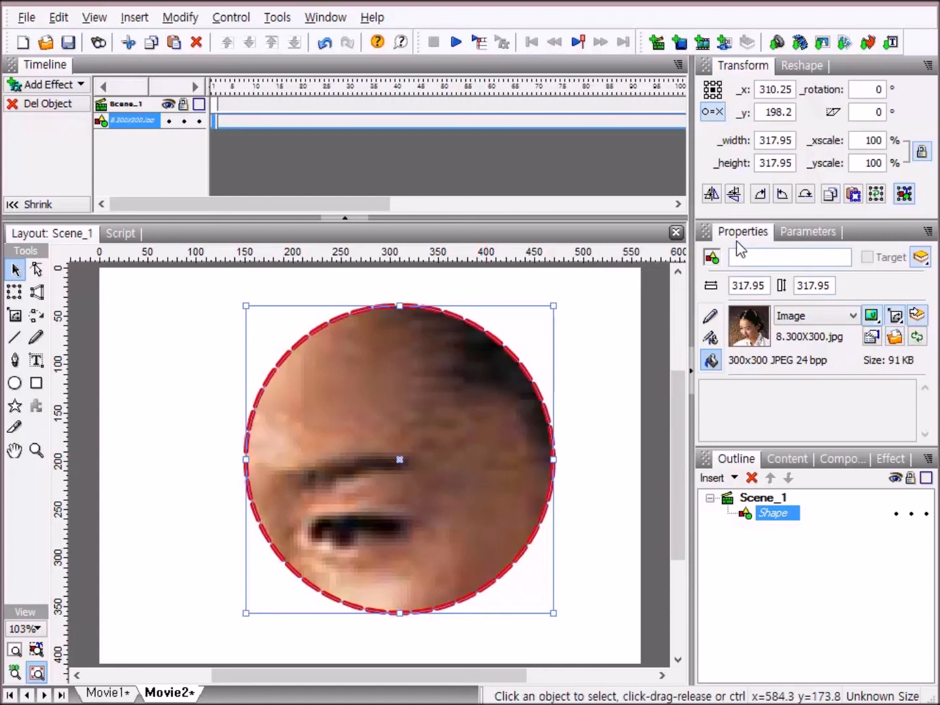
- Fit the image fill to the circle's shape, and undo that fit
{"action": "left_click", "coordinate": [897, 317]}
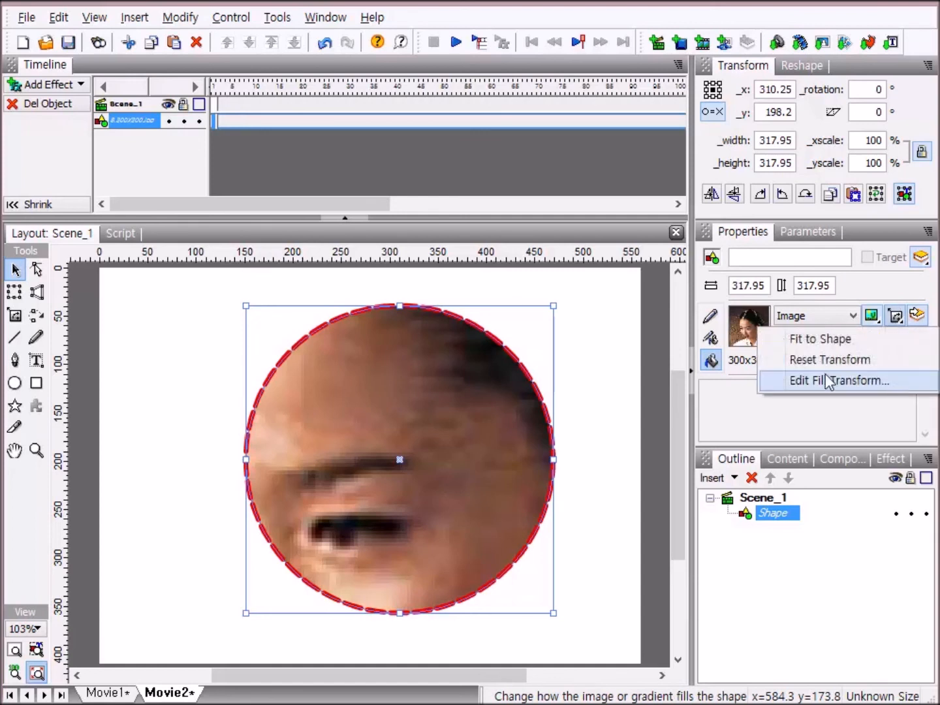
{"action": "left_click", "coordinate": [804, 340]}
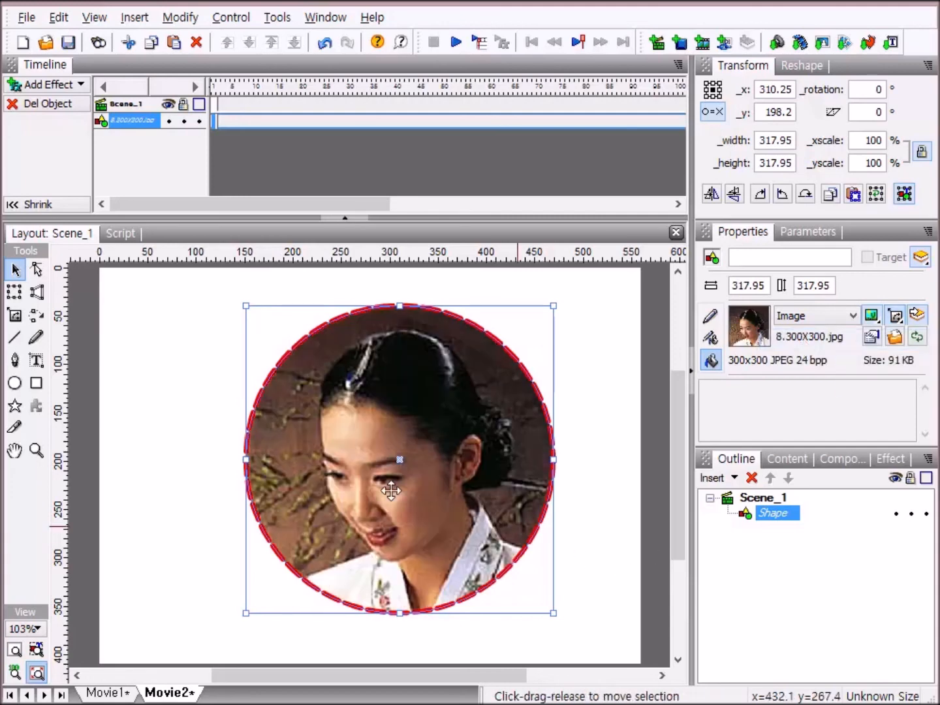
{"action": "left_click", "coordinate": [580, 561]}
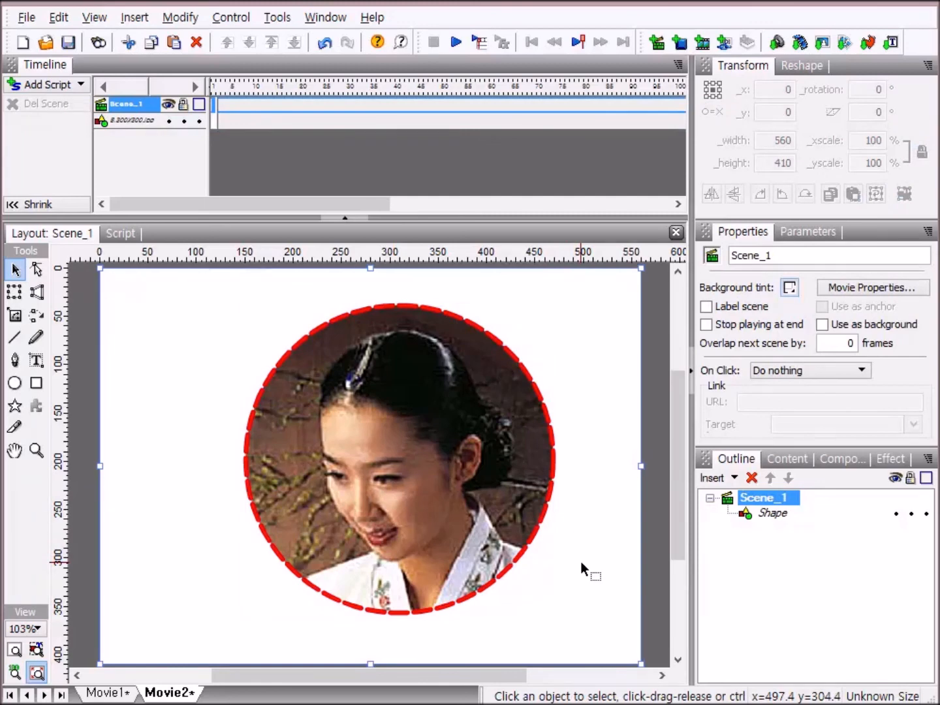
{"action": "key", "text": "ctrl+z"}
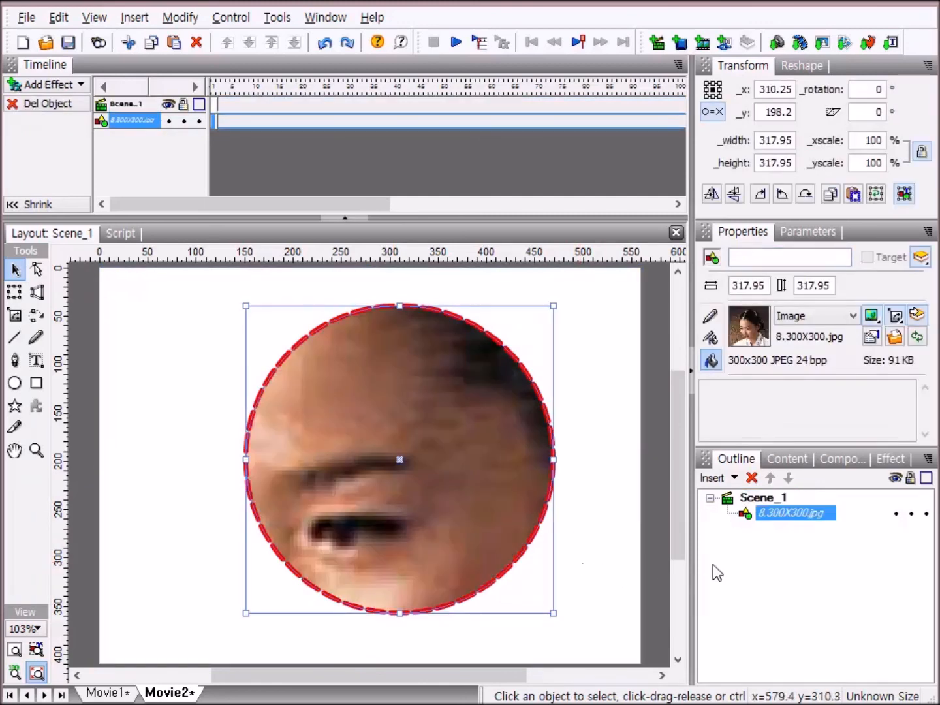
- Switch the circle's fill type to Solid and back to Image to reapply the 8.300X300.jpg picture, and deselect the circle
{"action": "left_click", "coordinate": [855, 317]}
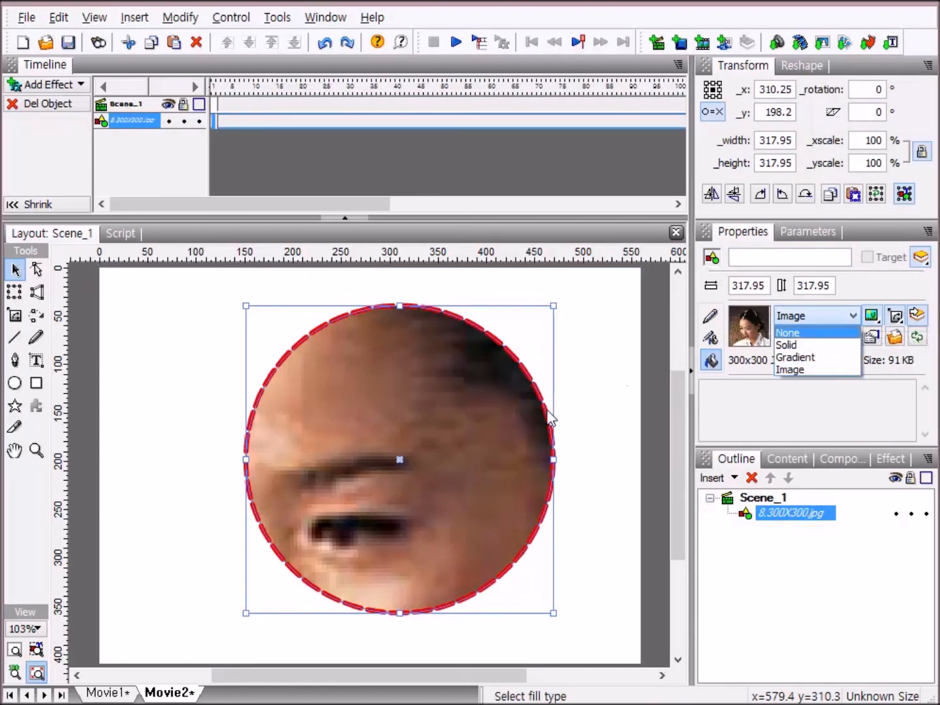
{"action": "left_click", "coordinate": [815, 346]}
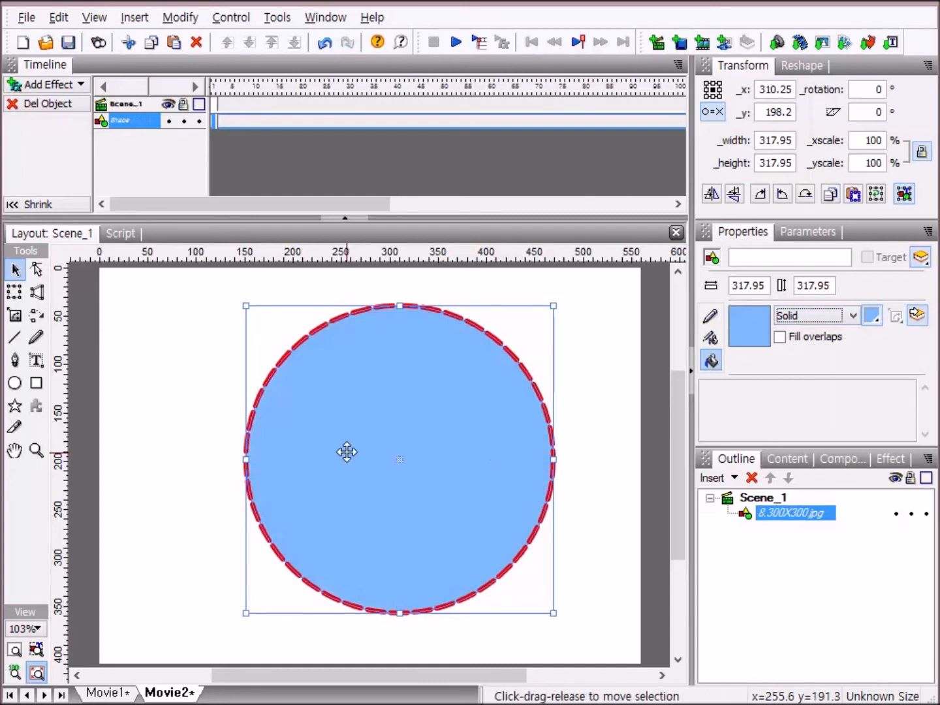
{"action": "left_click", "coordinate": [851, 317]}
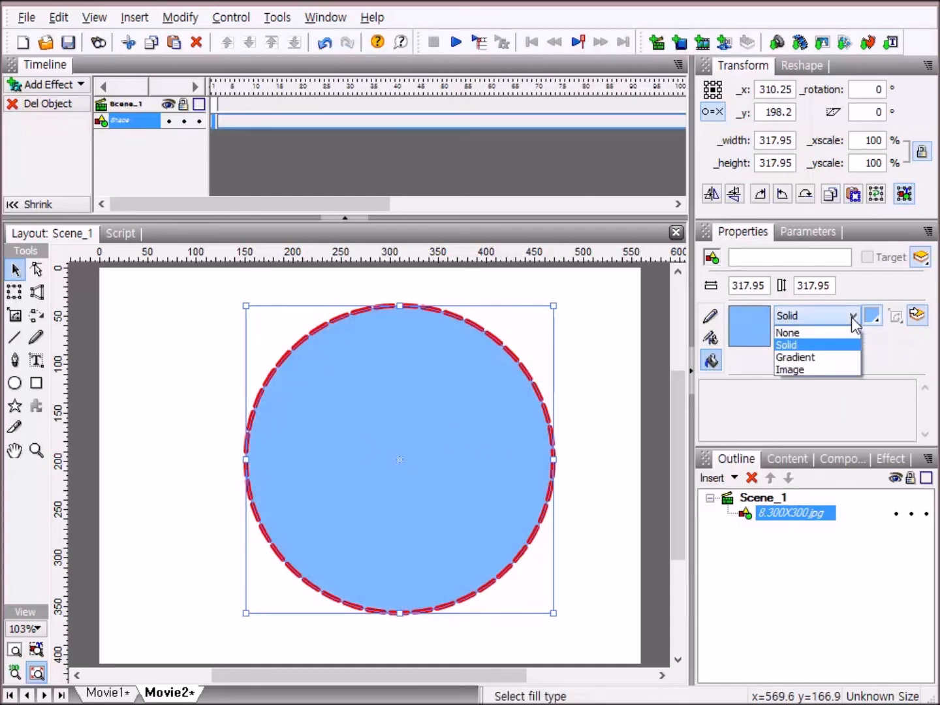
{"action": "left_click", "coordinate": [849, 368]}
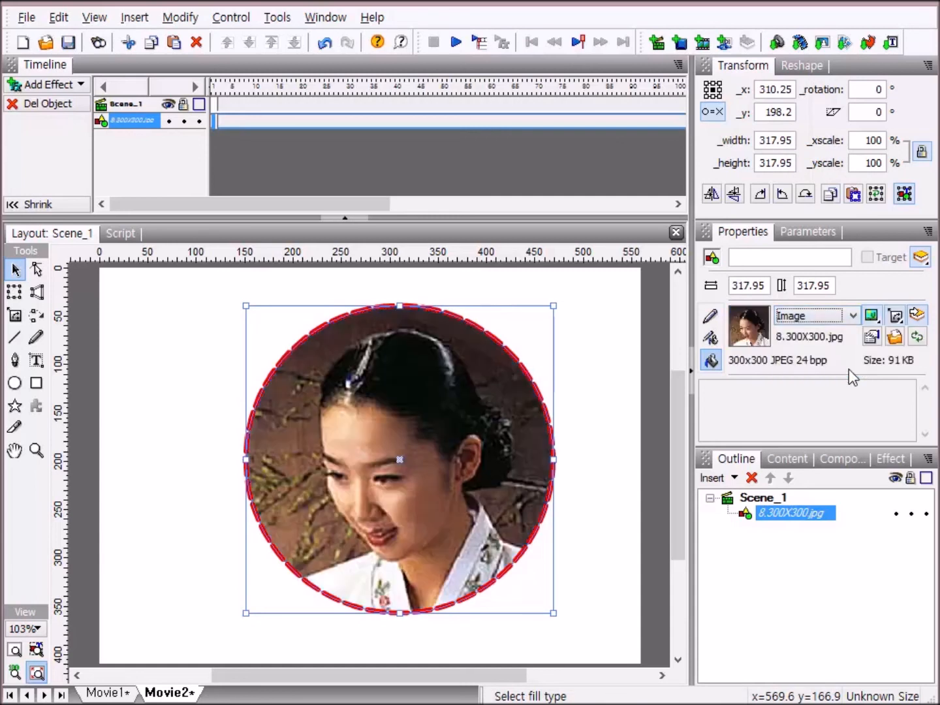
{"action": "left_click", "coordinate": [606, 473]}
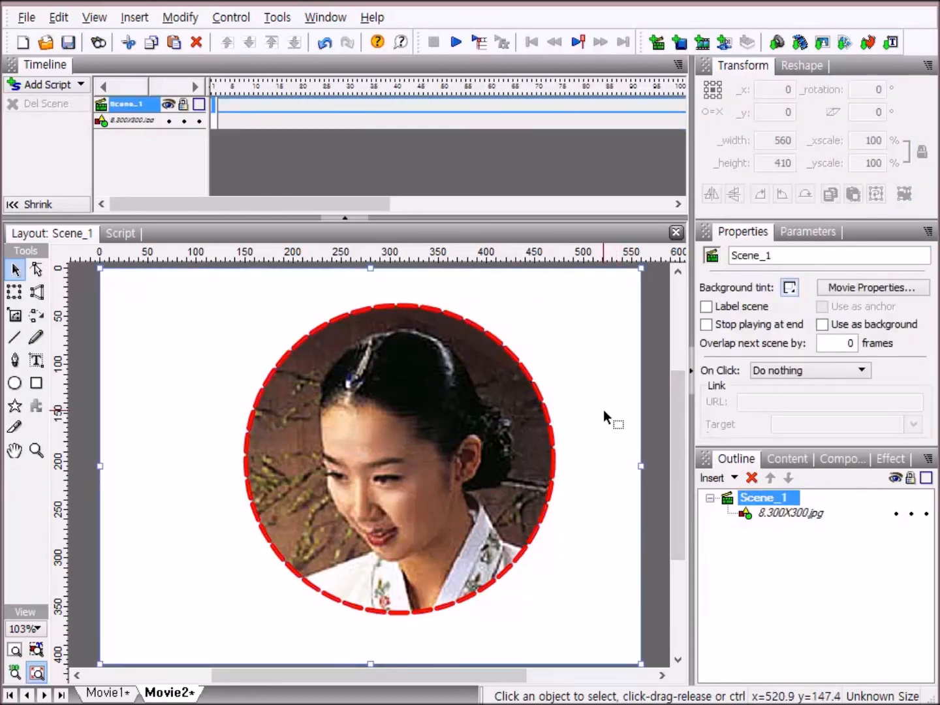